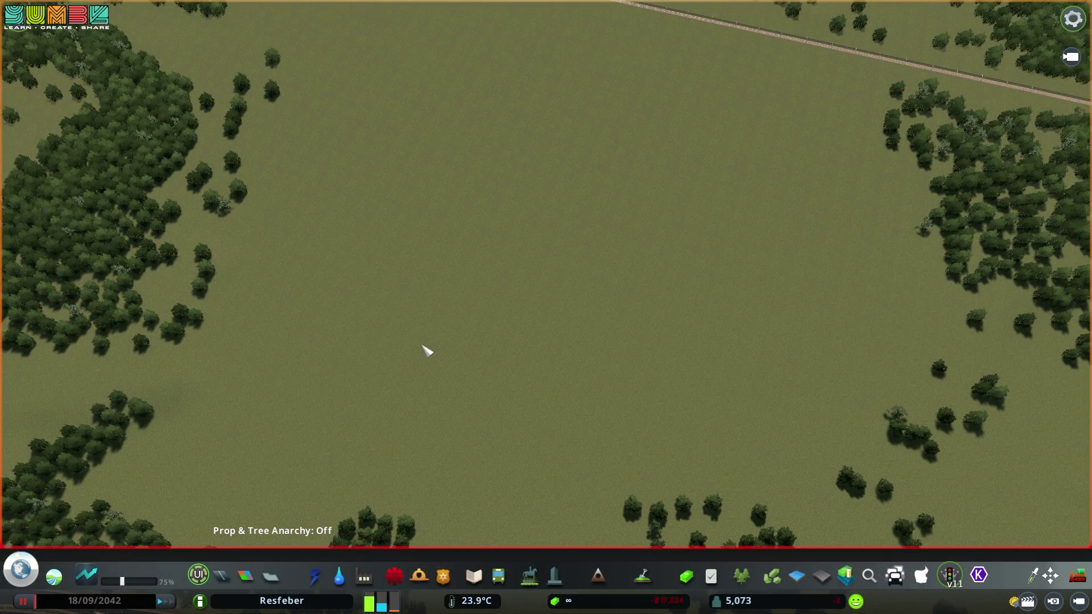
pyautogui.click(221, 576)
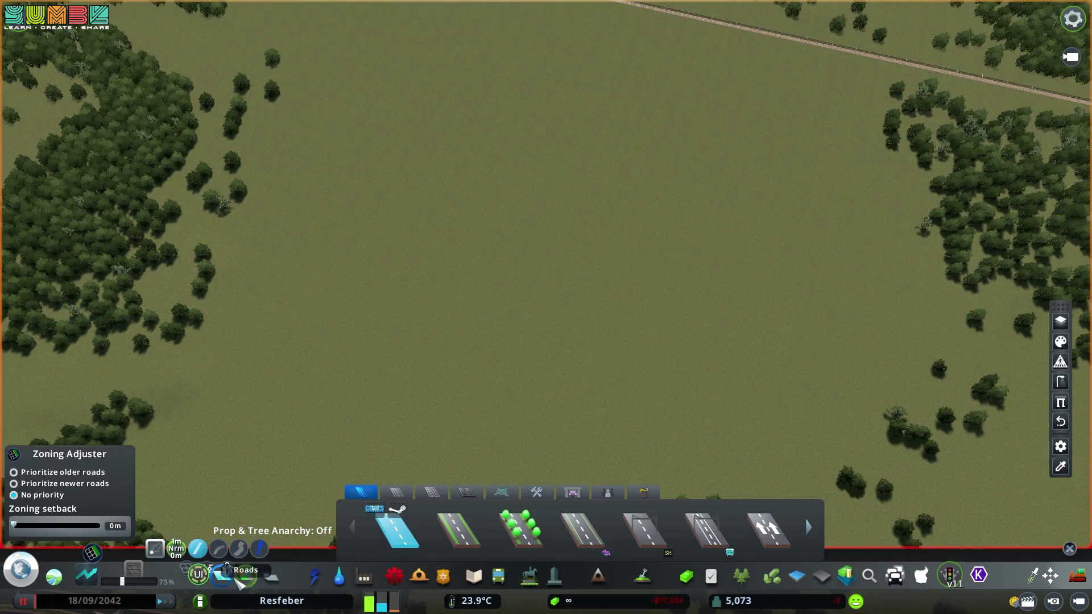
pyautogui.moveTo(417, 546)
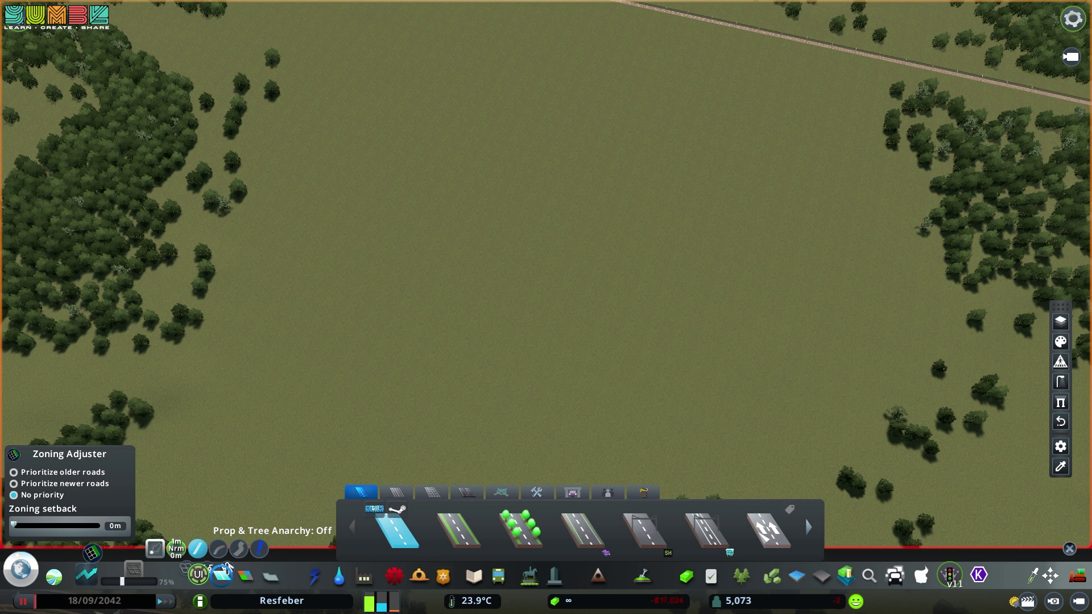
pyautogui.moveTo(461, 545)
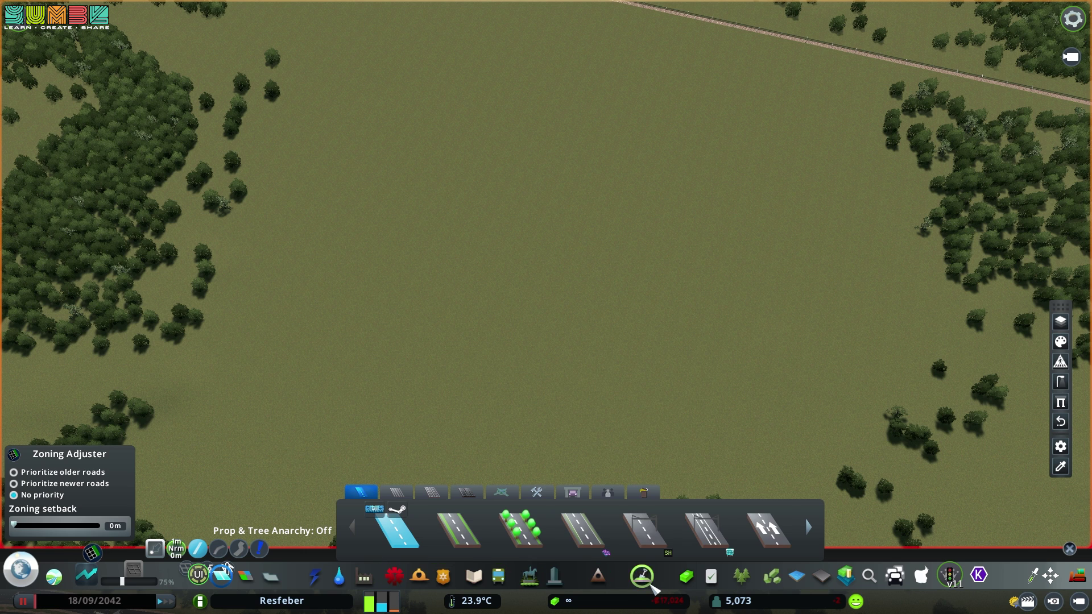
pyautogui.click(598, 576)
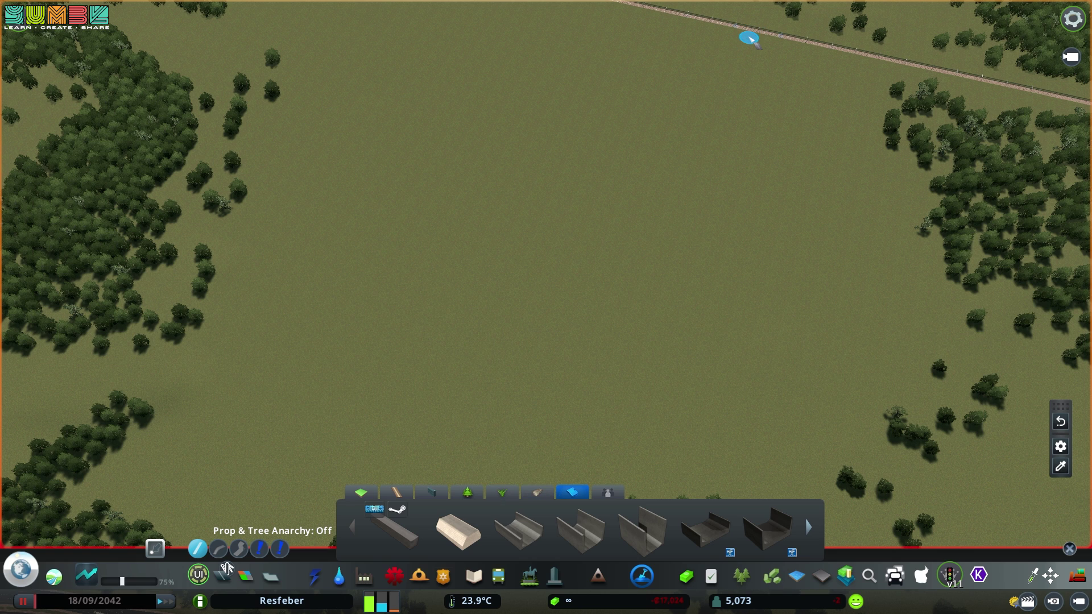
pyautogui.click(396, 494)
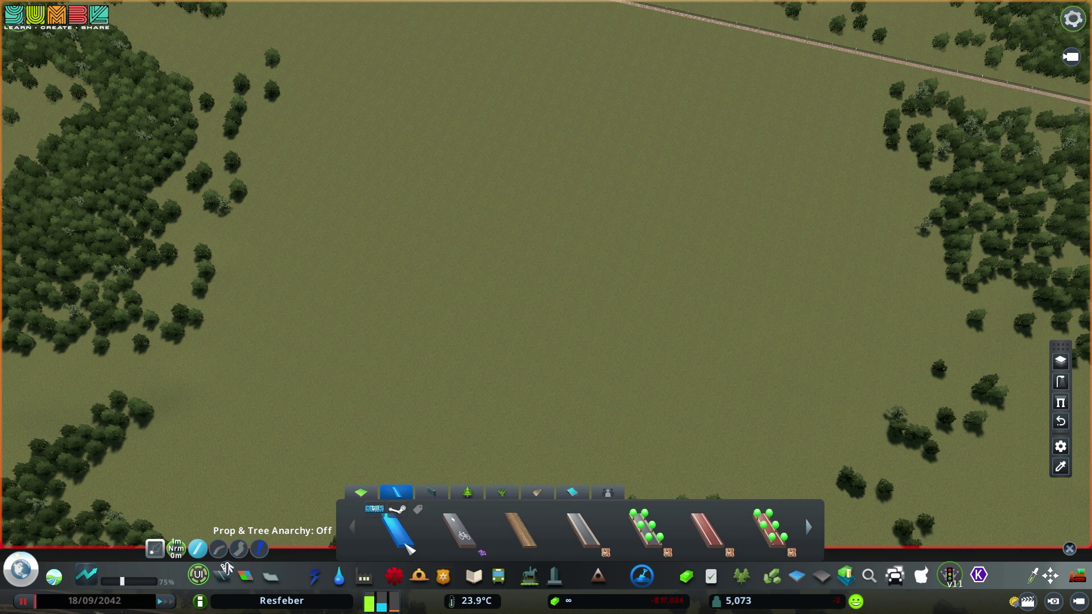
pyautogui.click(405, 327)
pyautogui.rightClick(718, 246)
# - Draw three separate straight two-lane roads at ground level across the open field
pyautogui.click(223, 574)
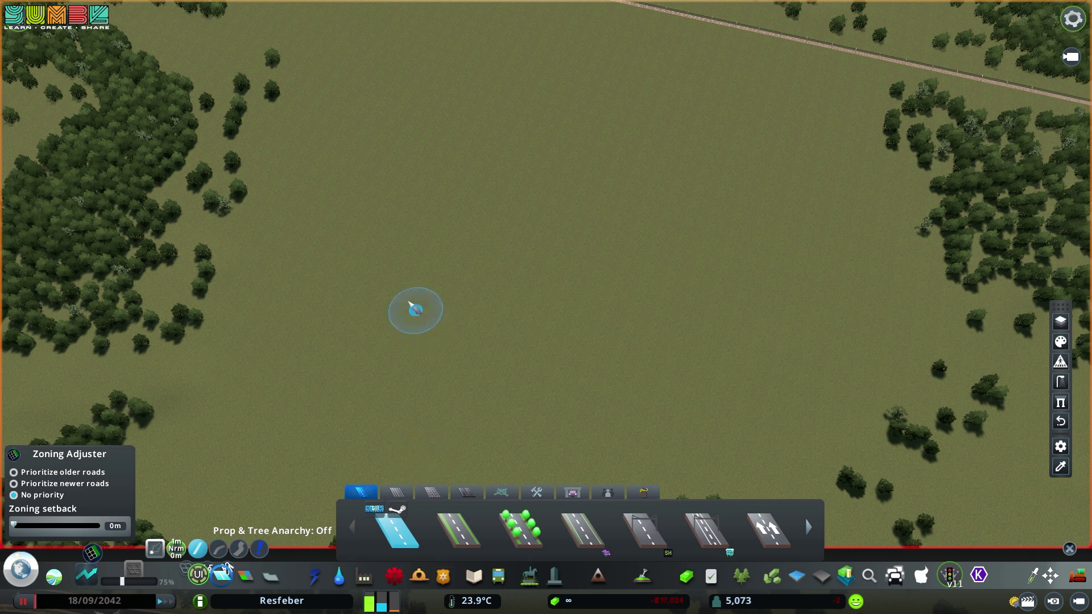
pyautogui.click(360, 356)
pyautogui.click(592, 365)
pyautogui.click(421, 194)
pyautogui.click(587, 296)
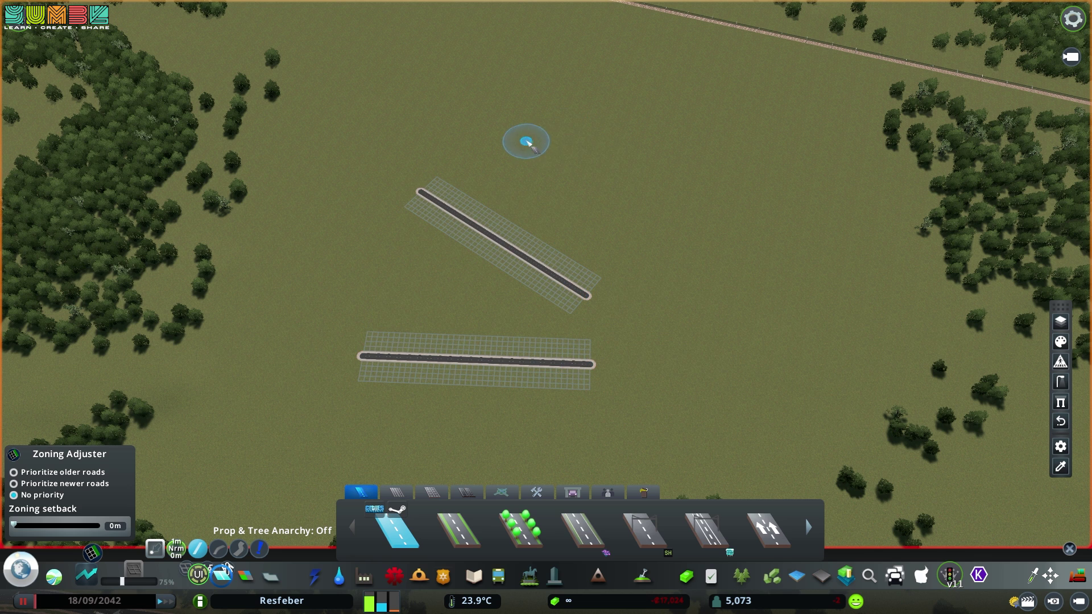
pyautogui.click(526, 141)
pyautogui.click(675, 256)
pyautogui.rightClick(757, 291)
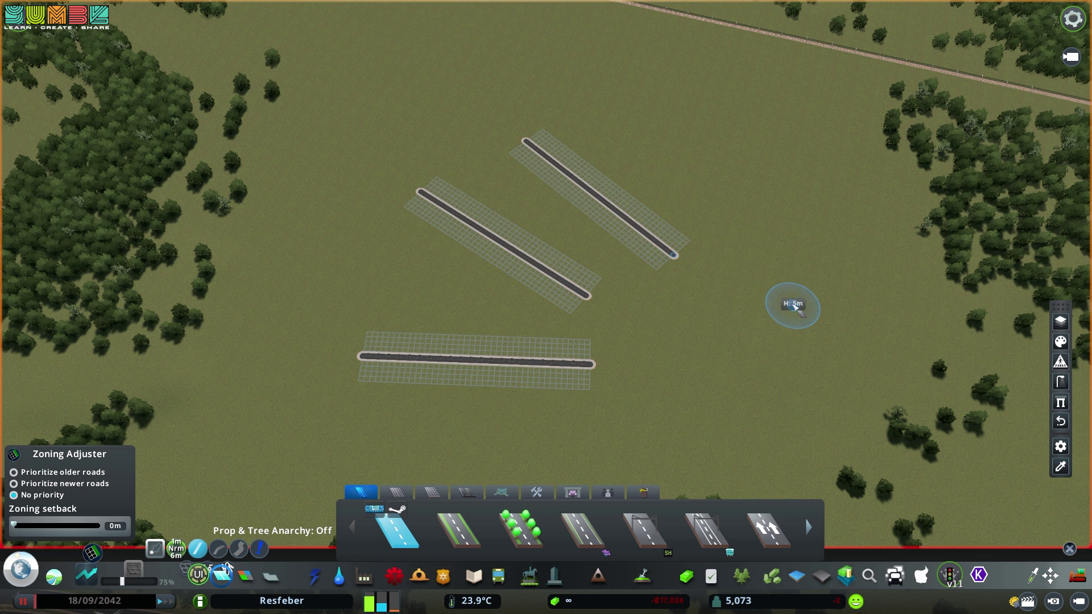
# - Draw two straight elevated two-lane roads, one apart from the ground roads and one between them, raising the elevation to 14 m
pyautogui.click(849, 251)
pyautogui.click(734, 368)
pyautogui.press('pageup')
pyautogui.press('pageup')
pyautogui.press('pageup')
pyautogui.press('pageup')
pyautogui.press('pageup')
pyautogui.click(372, 290)
pyautogui.click(557, 332)
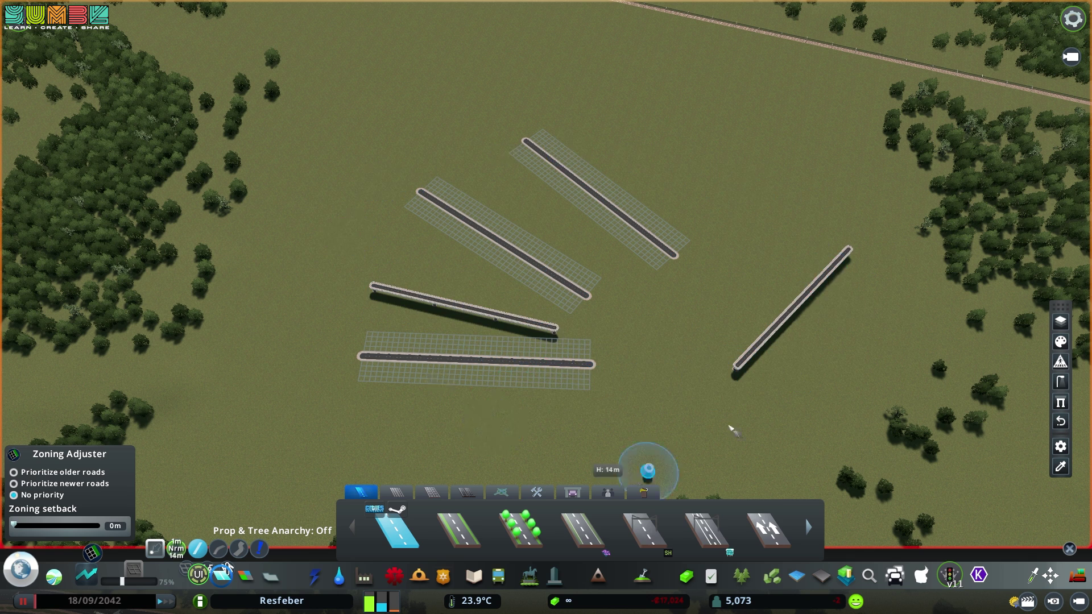
pyautogui.press('Escape')
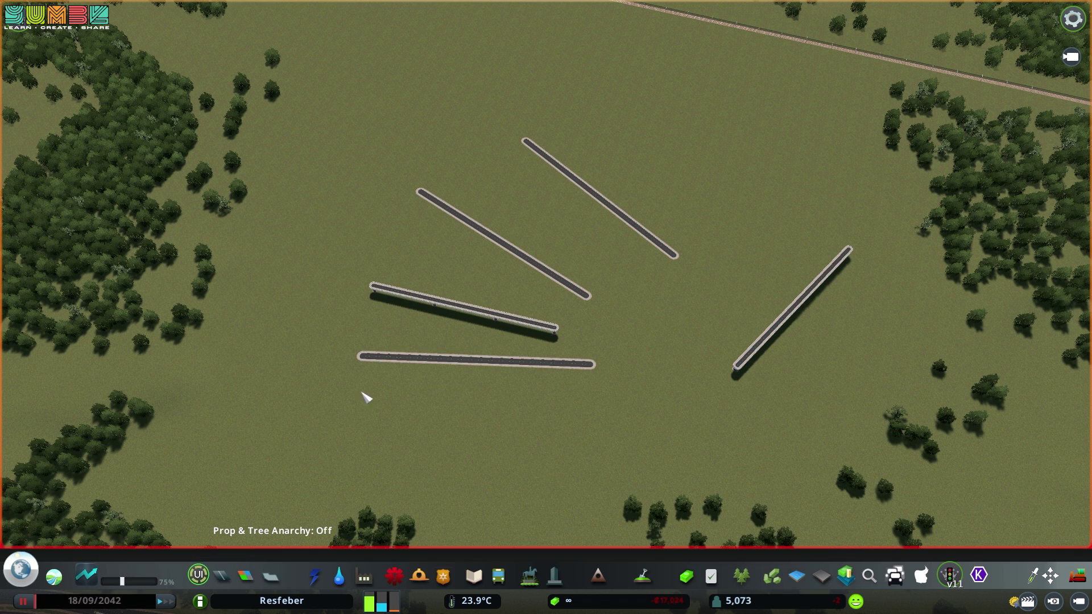
# - Add a node partway along one of the ground-level roads with the Network Multitool's Add Node mode
pyautogui.click(199, 575)
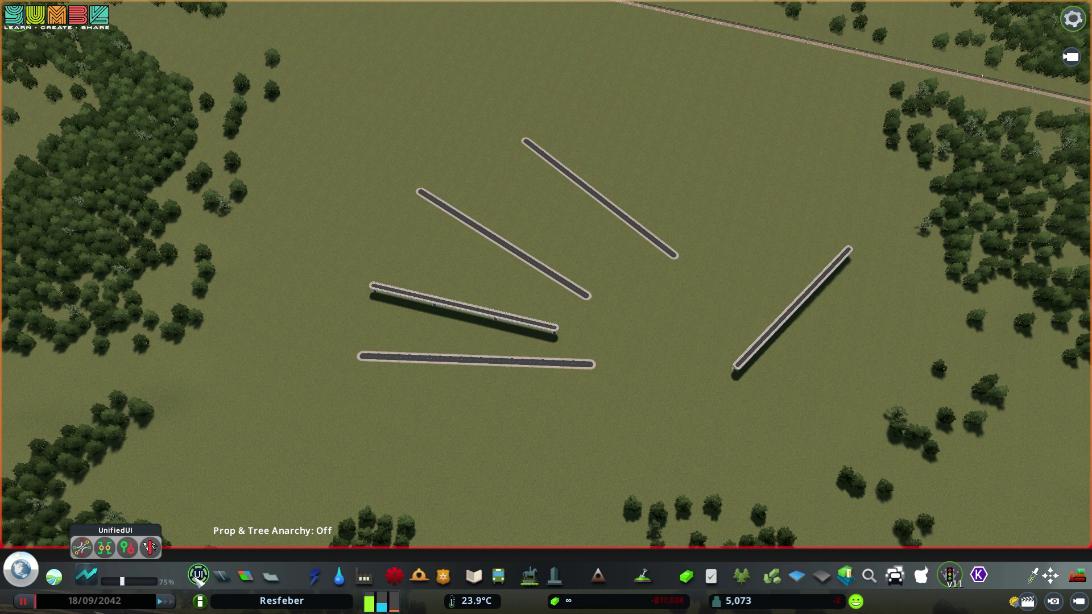
pyautogui.click(150, 548)
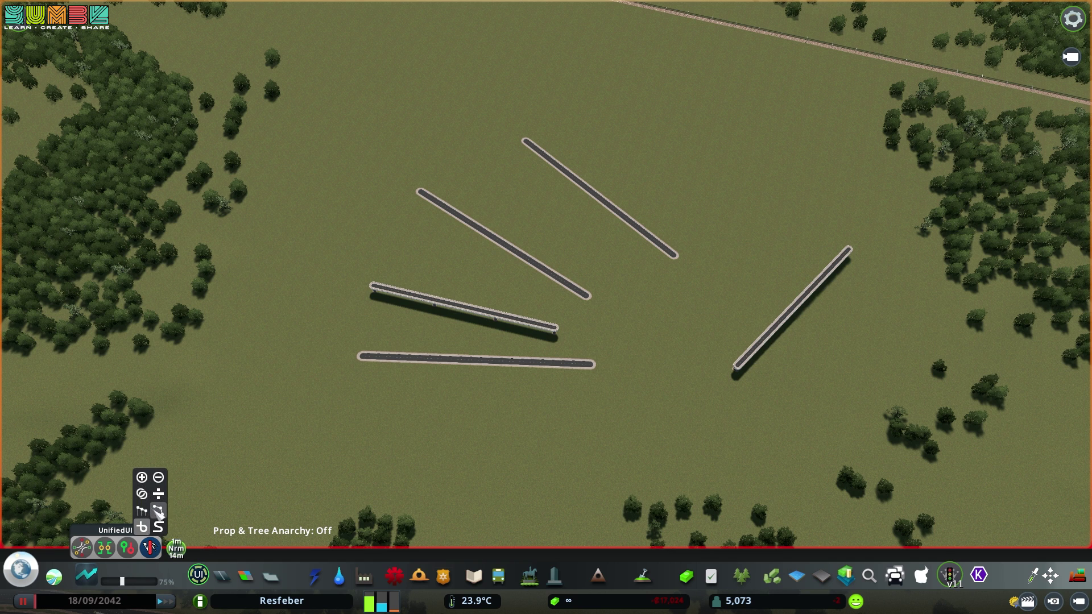
pyautogui.click(142, 528)
pyautogui.click(142, 478)
pyautogui.scroll(6, 500, 463)
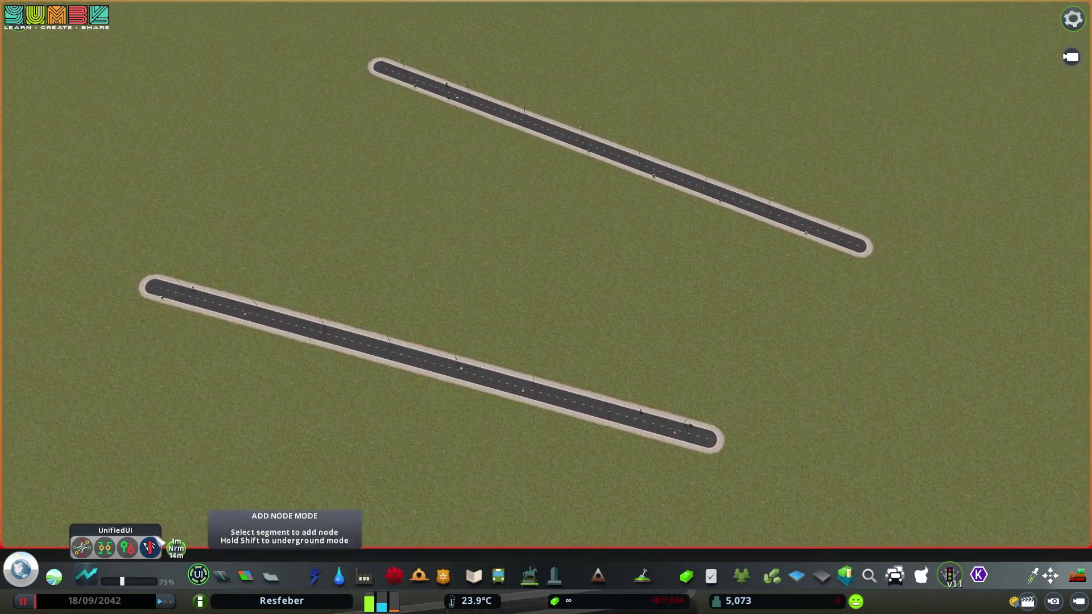
pyautogui.moveTo(151, 547)
pyautogui.press('w')
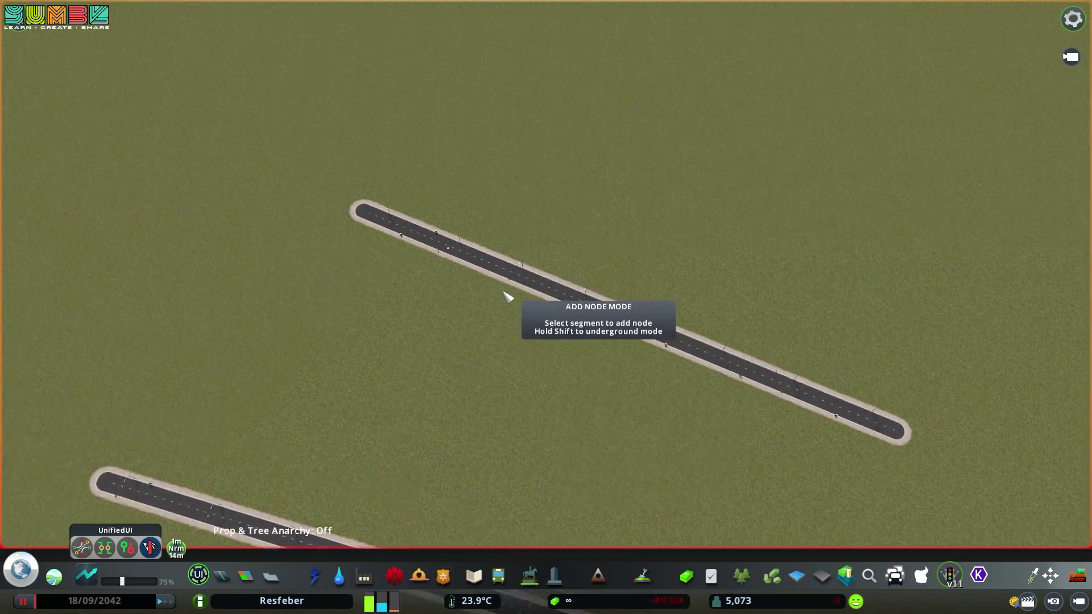
pyautogui.scroll(4, 489, 304)
pyautogui.press('q')
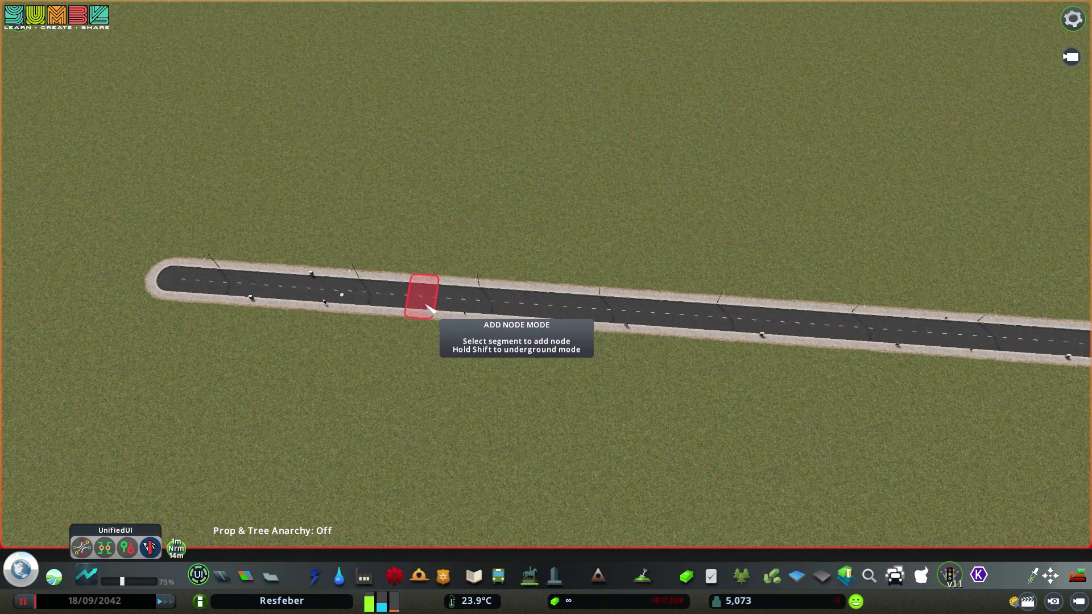
pyautogui.click(540, 314)
# - Add another node nearer the far end of the same road and check the road's nodes with Move It
pyautogui.press('d')
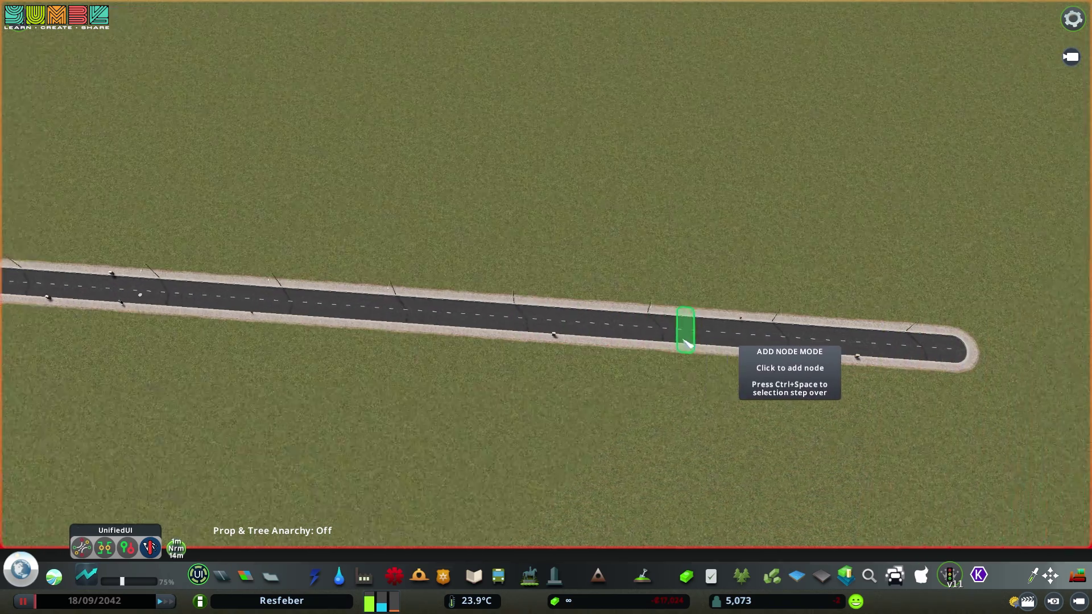
pyautogui.click(729, 337)
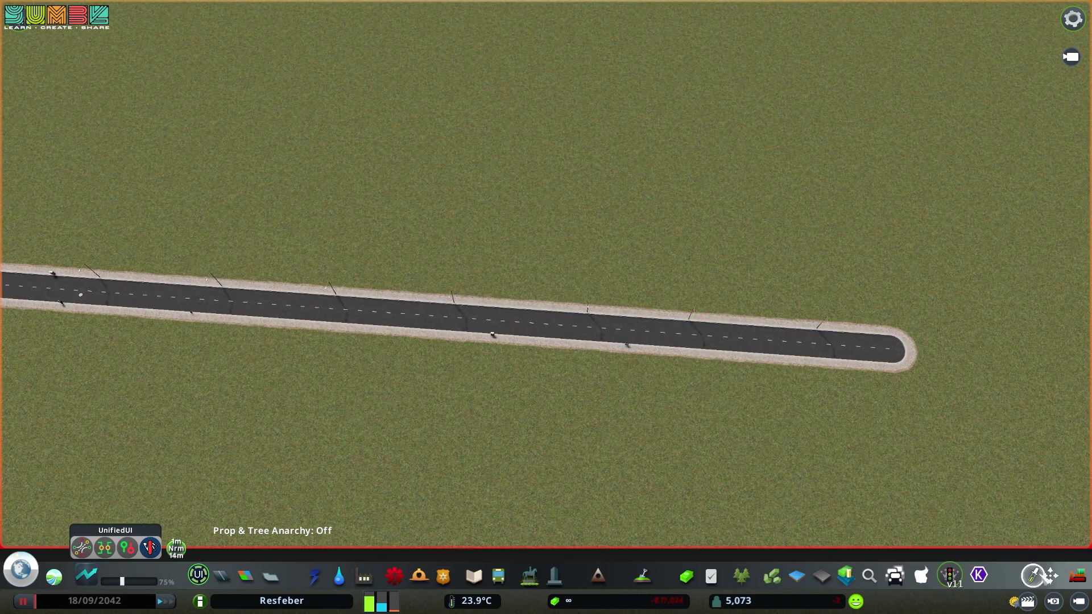
pyautogui.click(1051, 576)
pyautogui.press('a')
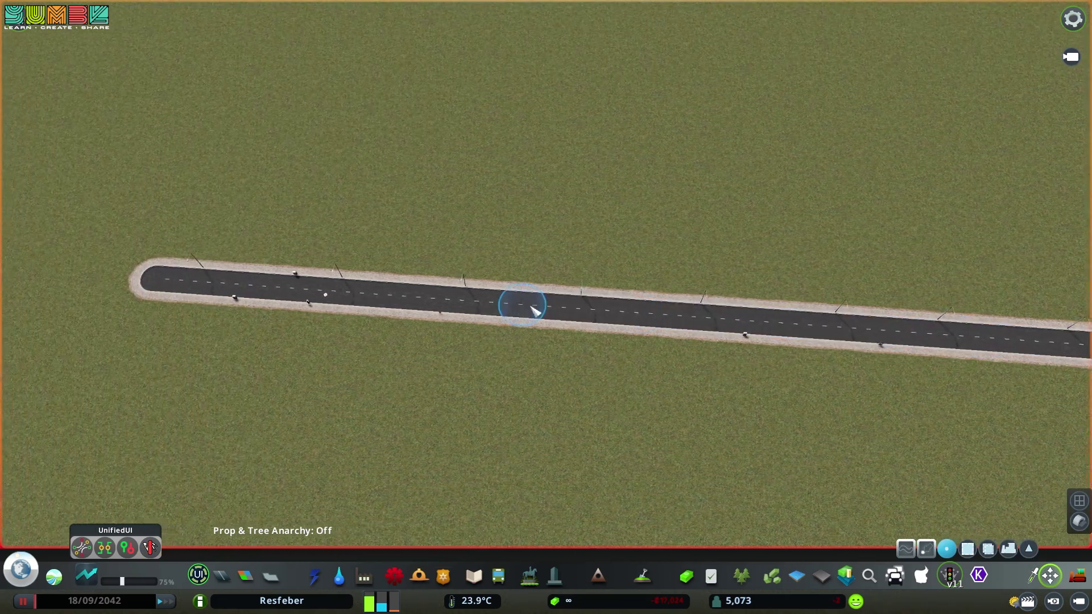
pyautogui.press('d')
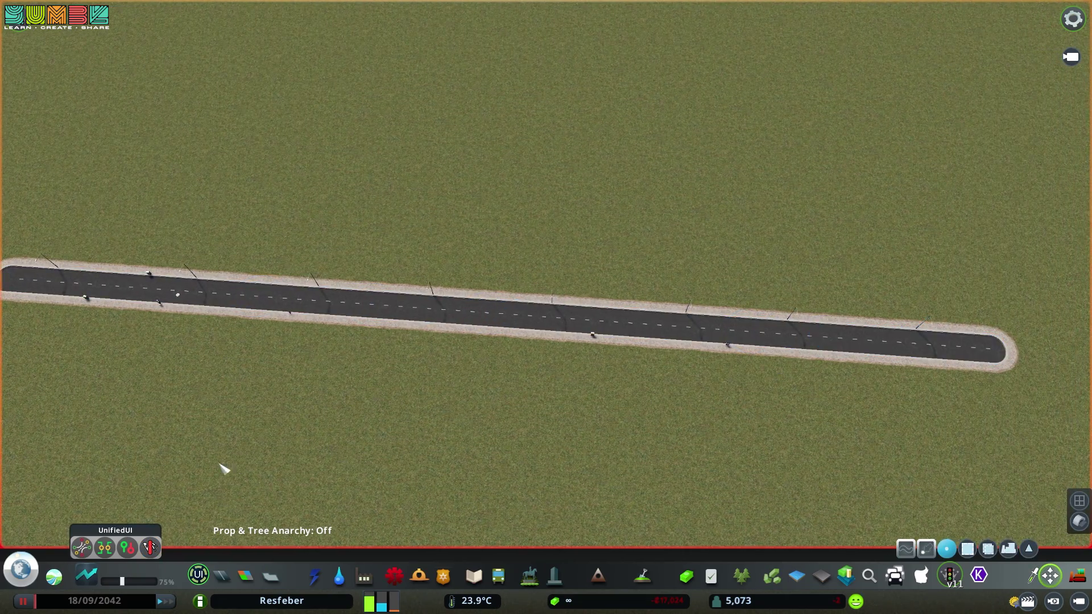
# - Remove the added node near the road's far end with Remove Node mode and check the segments with Move It
pyautogui.click(152, 548)
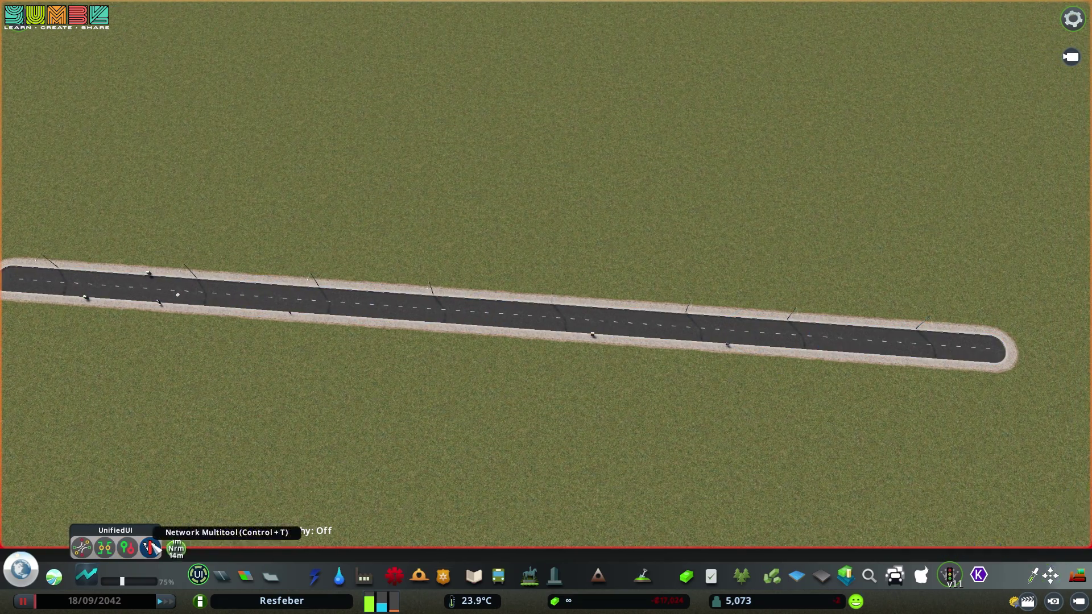
pyautogui.click(150, 545)
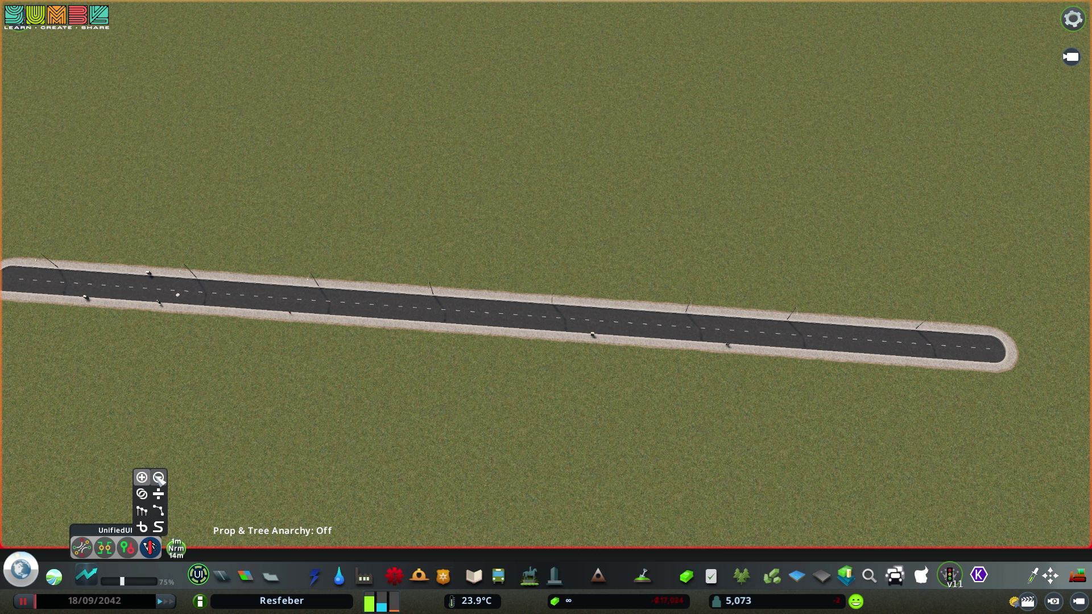
pyautogui.click(159, 478)
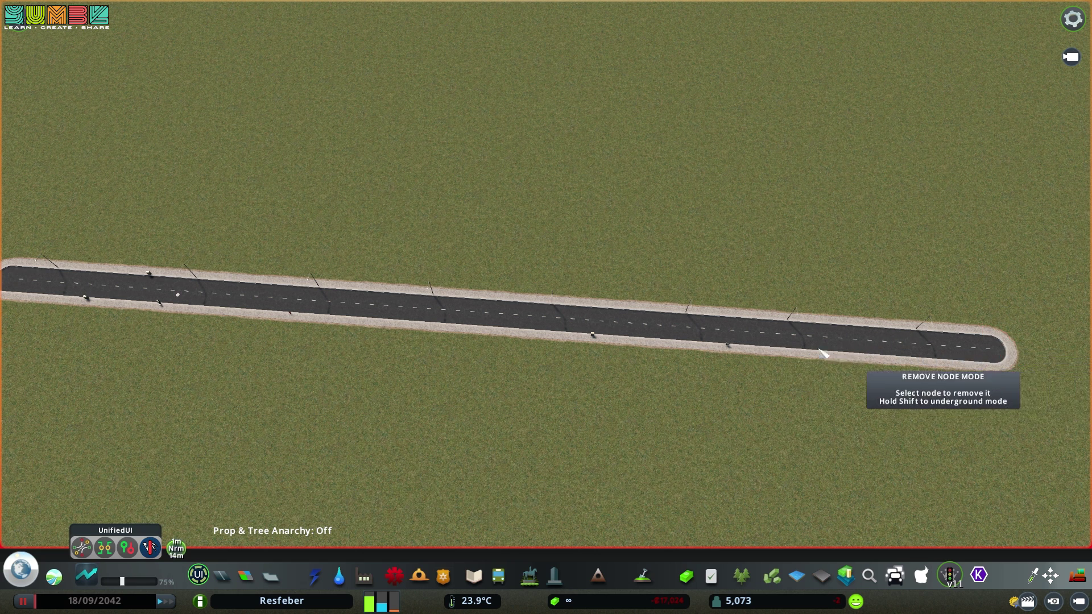
pyautogui.click(757, 341)
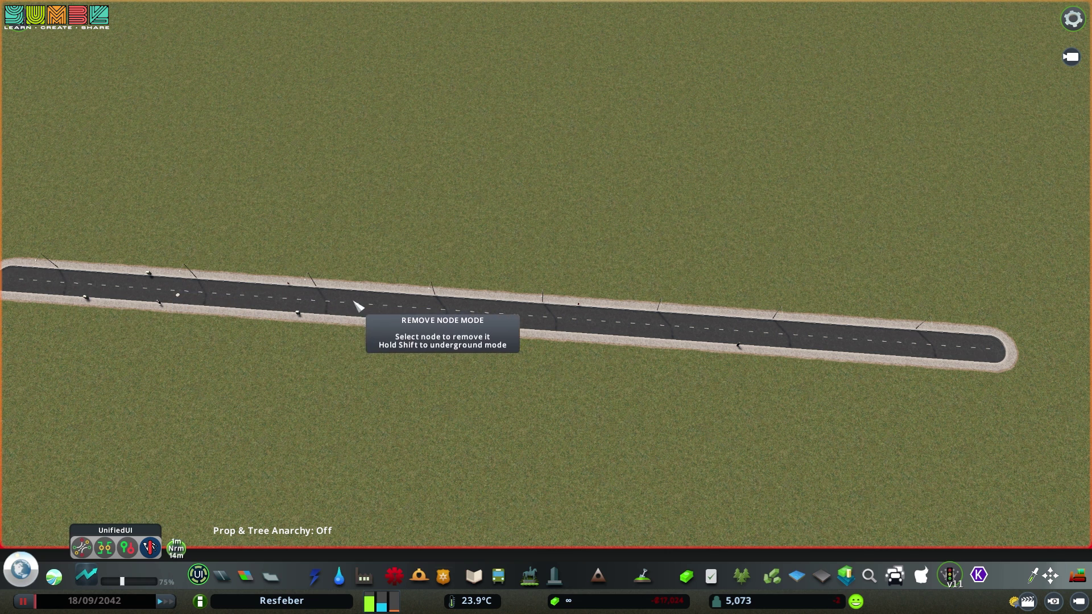
pyautogui.click(1051, 575)
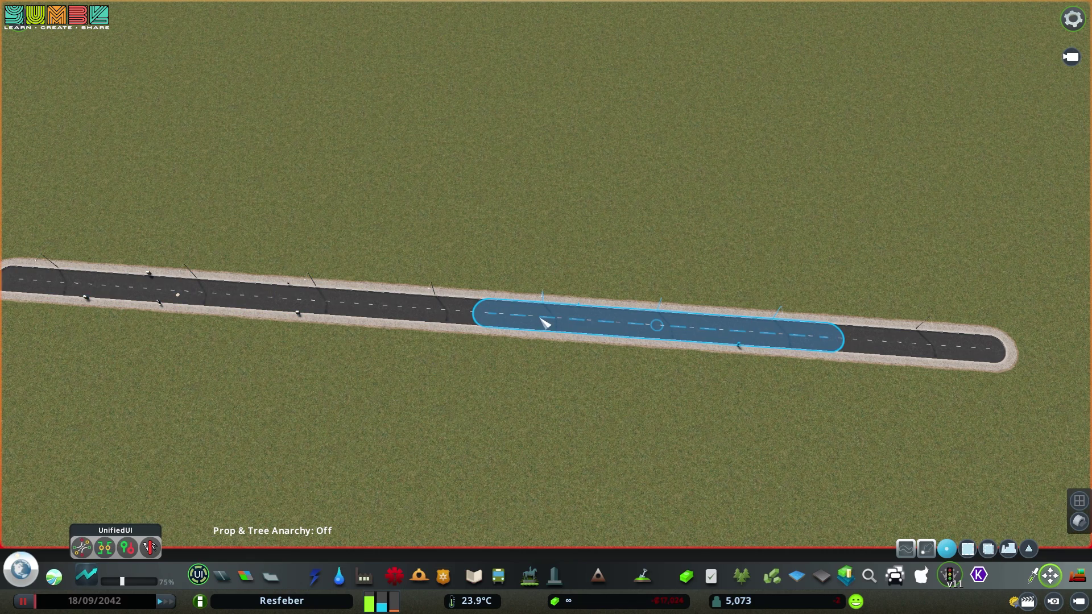
pyautogui.scroll(-4, 364, 392)
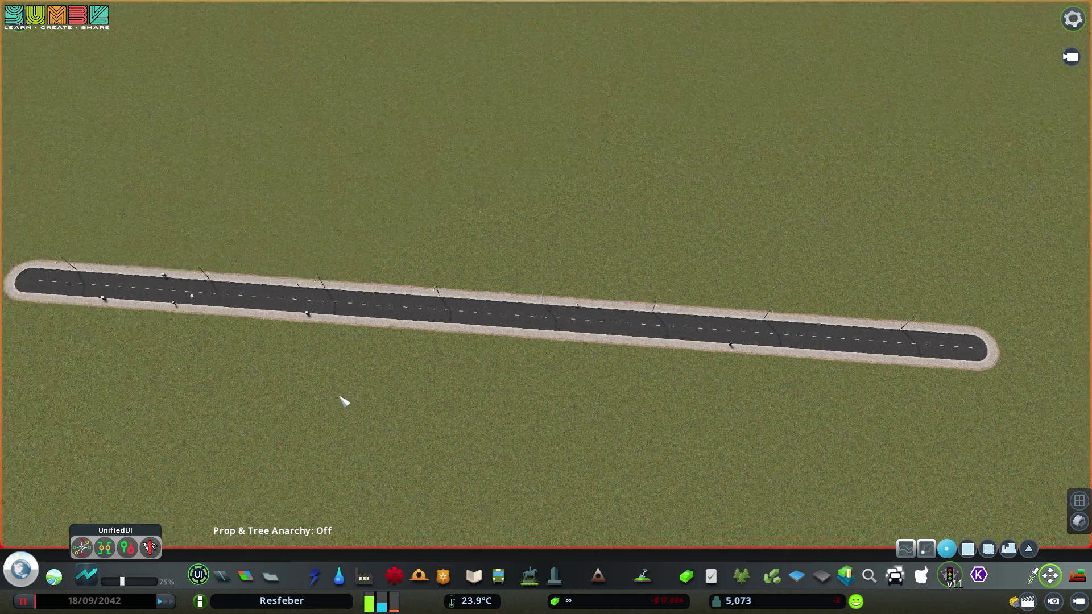
pyautogui.scroll(3, 514, 391)
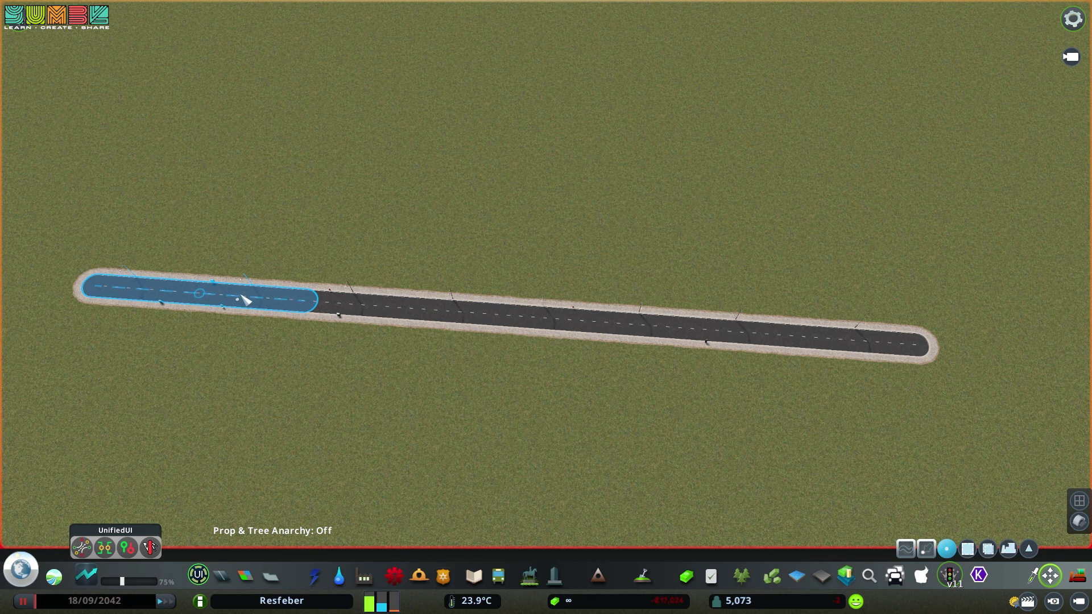
# - Join the near end of one ground-level road to the matching end of the neighbouring ground road using Union Nodes mode
pyautogui.click(150, 547)
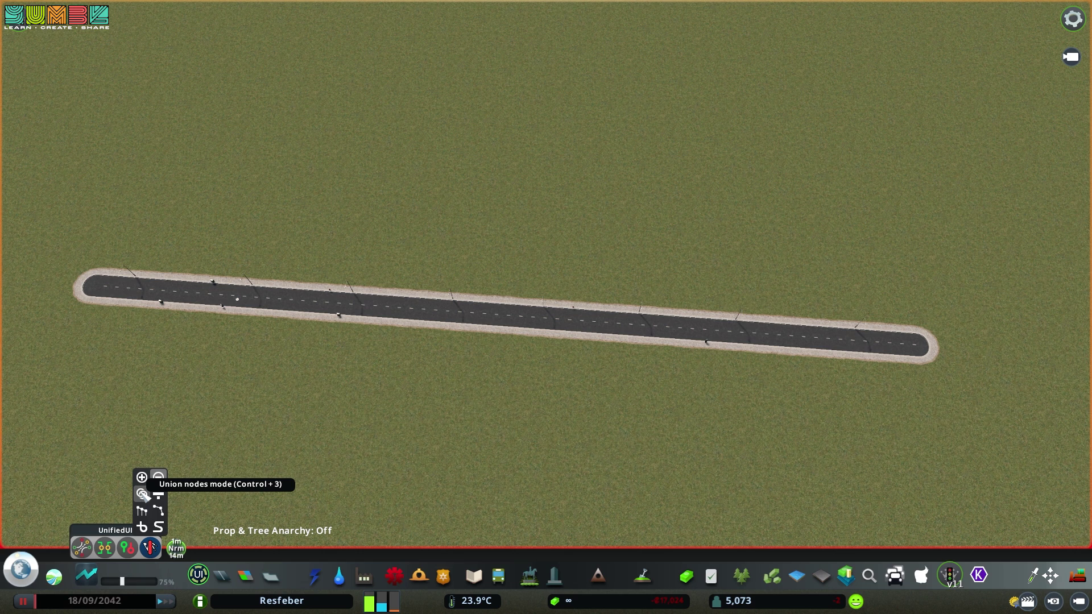
pyautogui.click(144, 495)
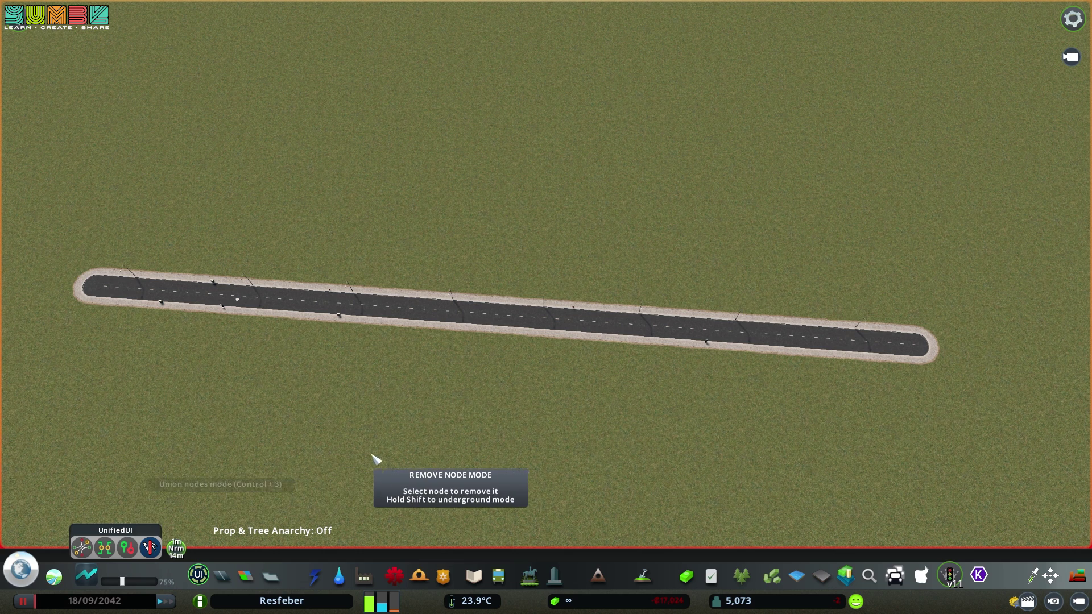
pyautogui.scroll(-3, 424, 402)
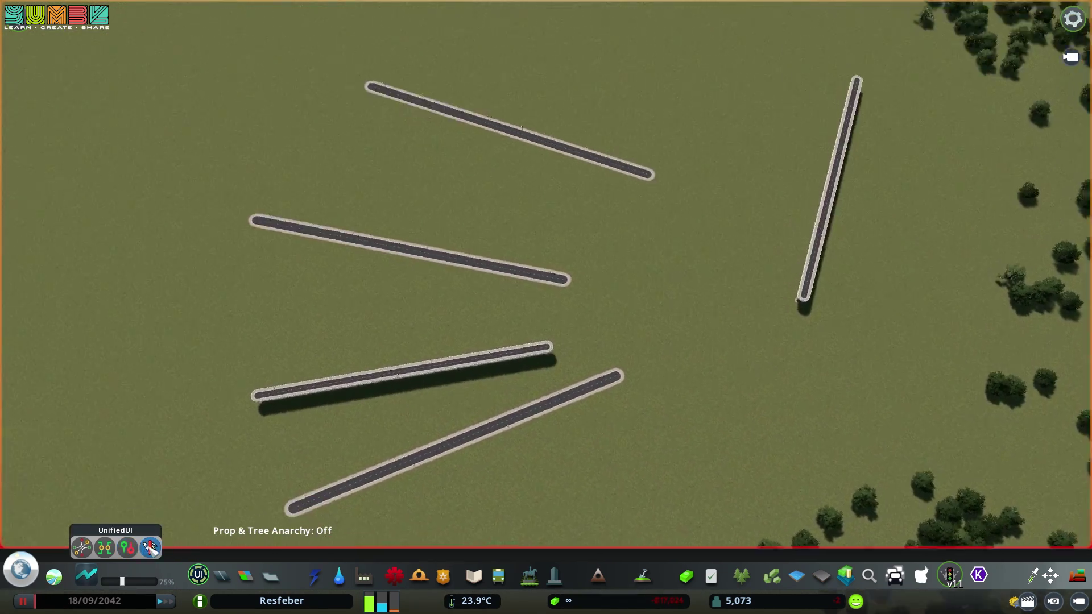
pyautogui.click(150, 547)
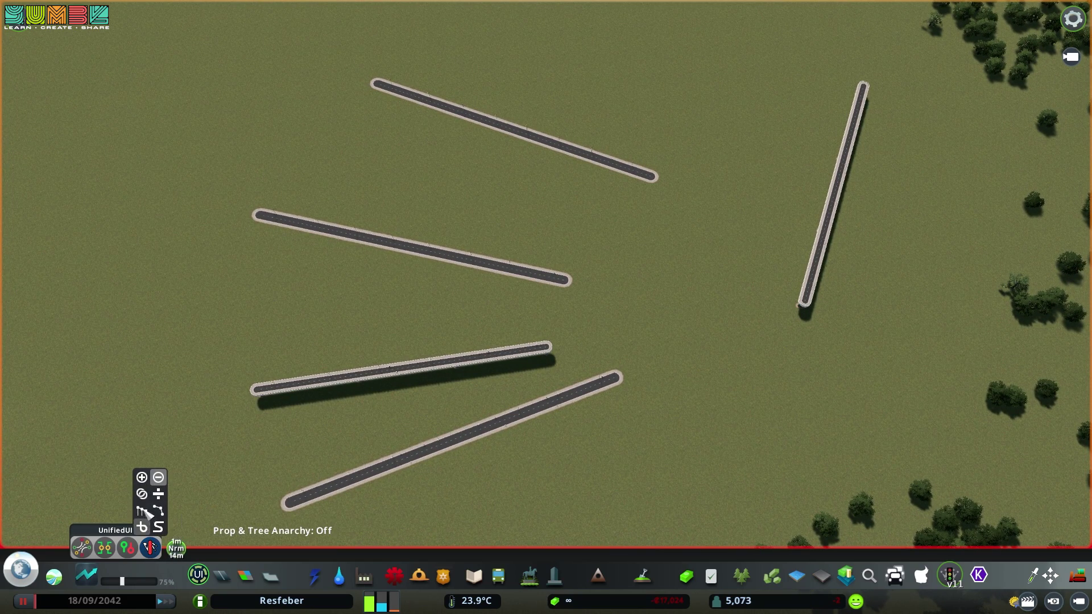
pyautogui.click(142, 494)
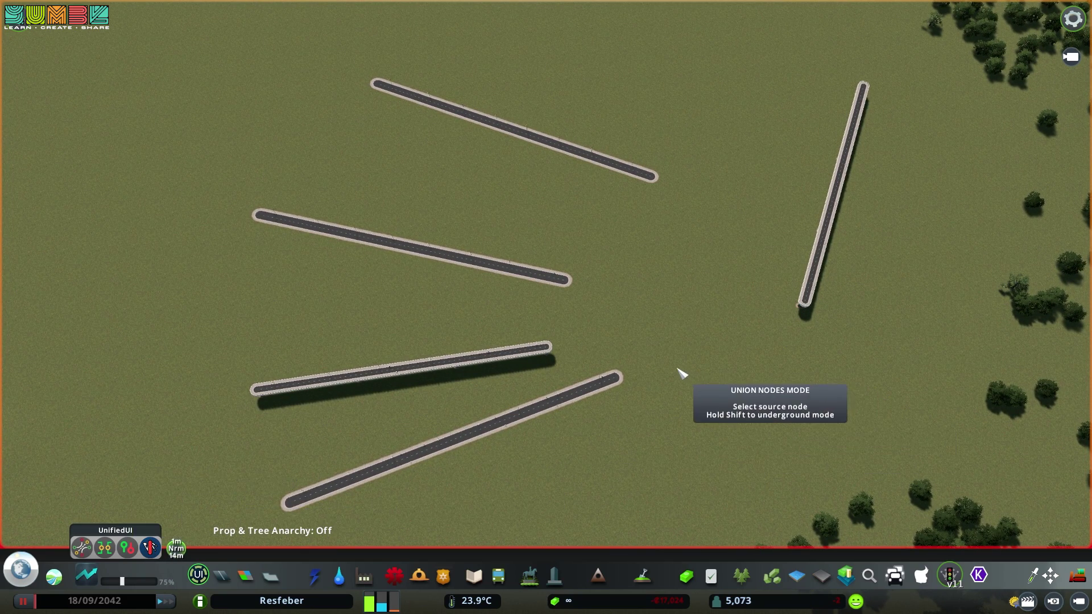
pyautogui.press('s')
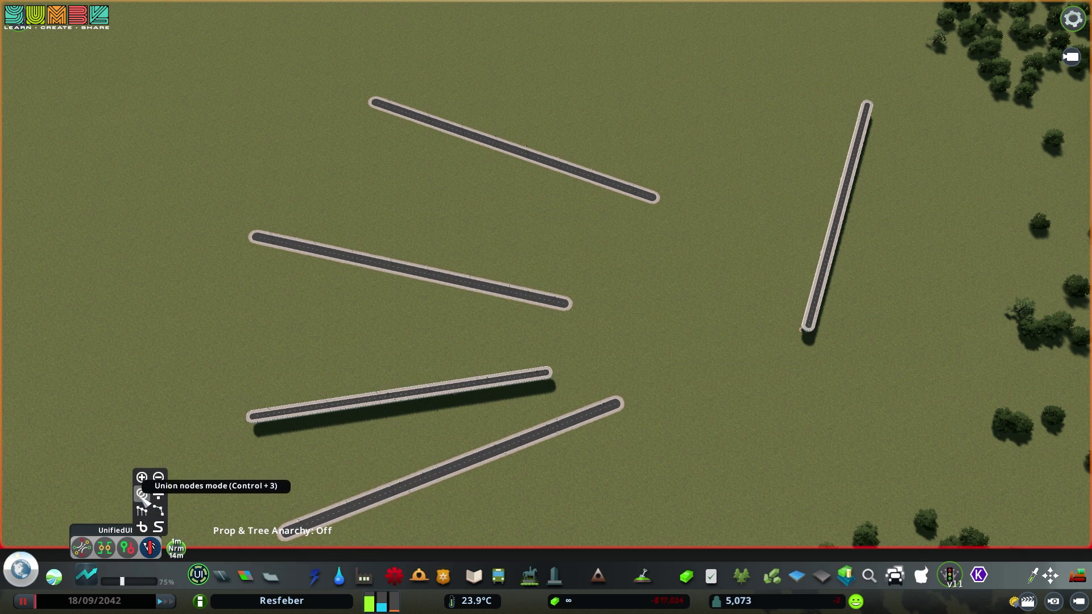
pyautogui.click(142, 495)
pyautogui.scroll(5, 419, 310)
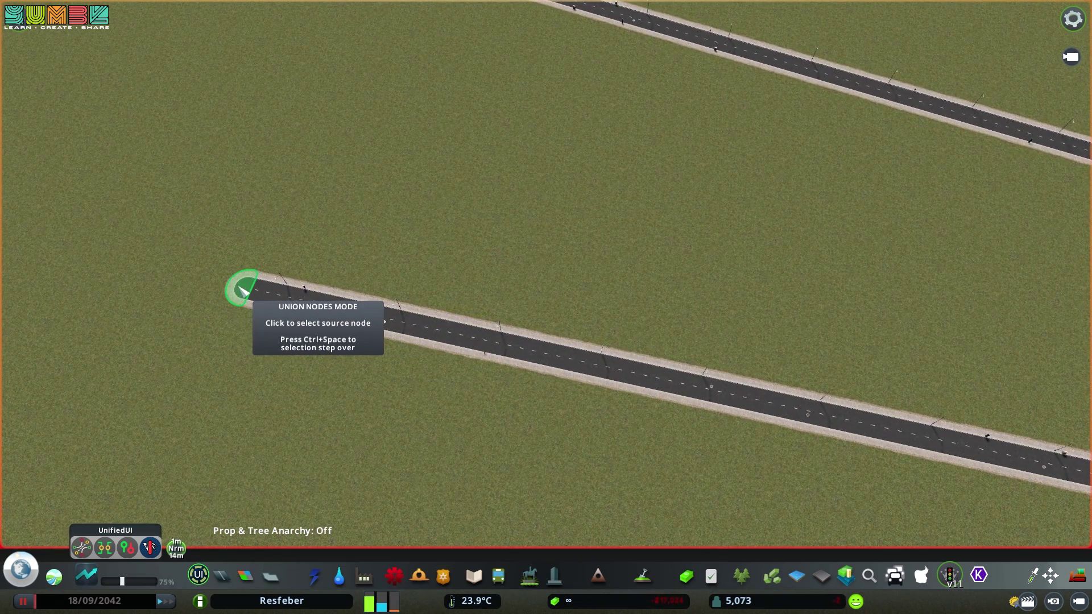
pyautogui.click(244, 291)
pyautogui.press('w')
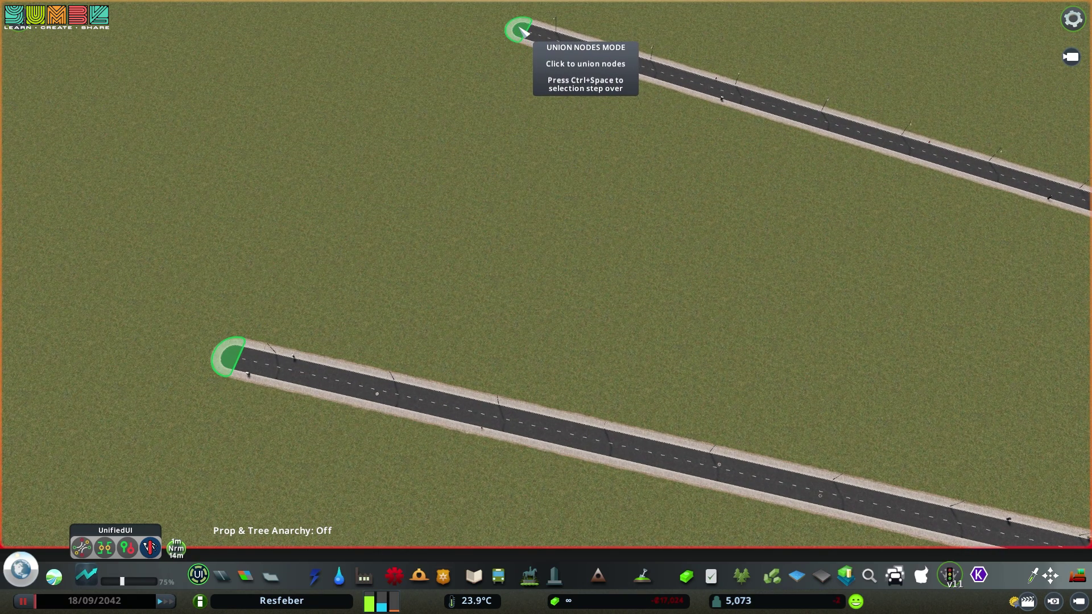
pyautogui.click(522, 31)
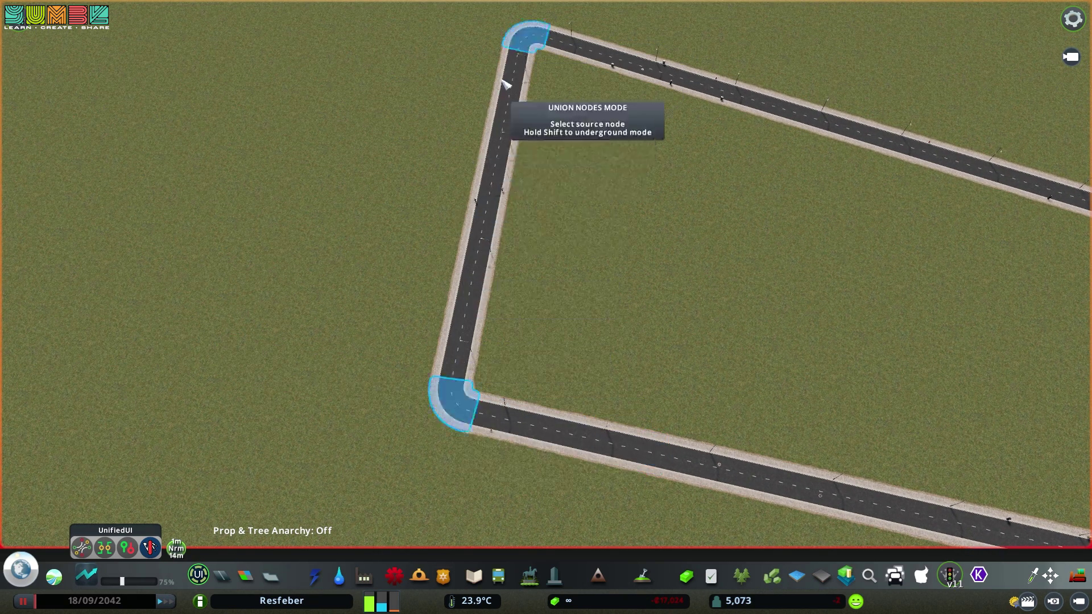
# - Bulldoze the connecting road between the near ends of the two ground-level roads
pyautogui.scroll(-5, 574, 188)
pyautogui.scroll(3, 608, 278)
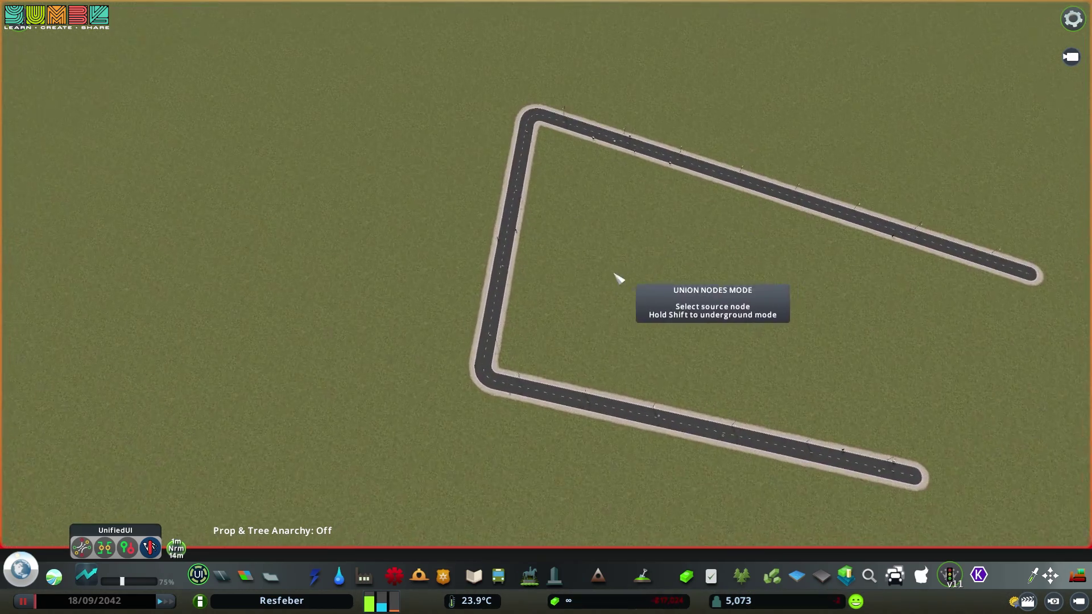
pyautogui.press('b')
pyautogui.click(505, 324)
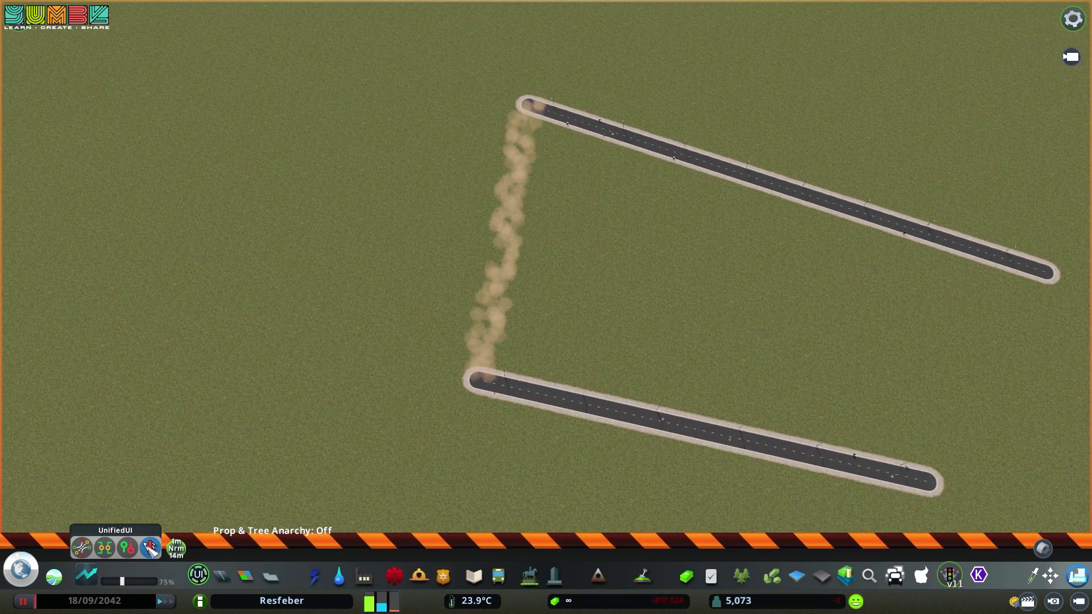
# - Draw a straight two-lane road about 12u long across the near end of one ground-level road without joining it
pyautogui.click(151, 547)
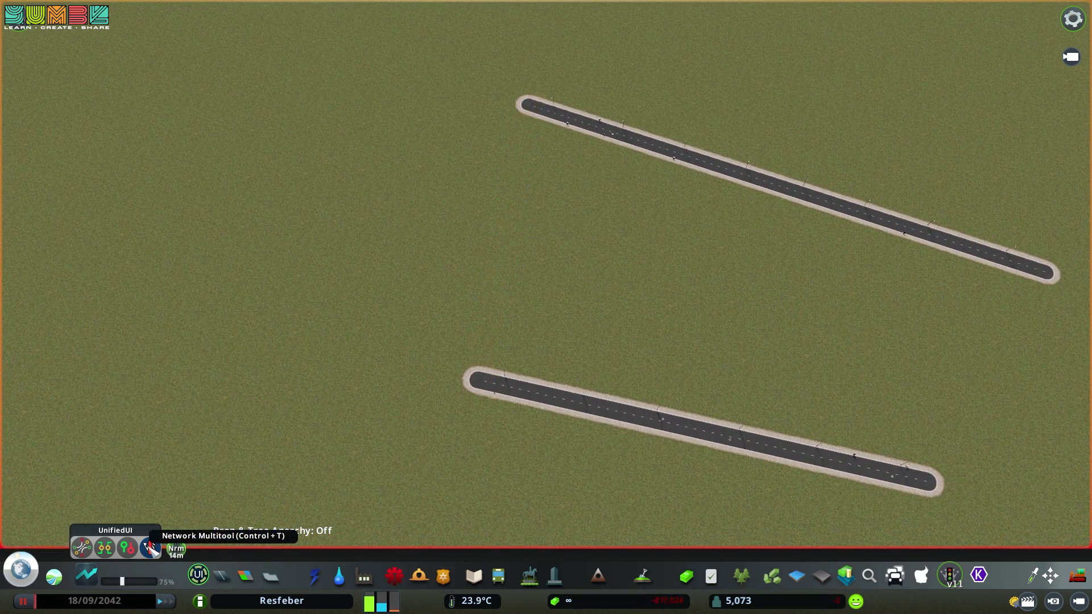
pyautogui.click(152, 549)
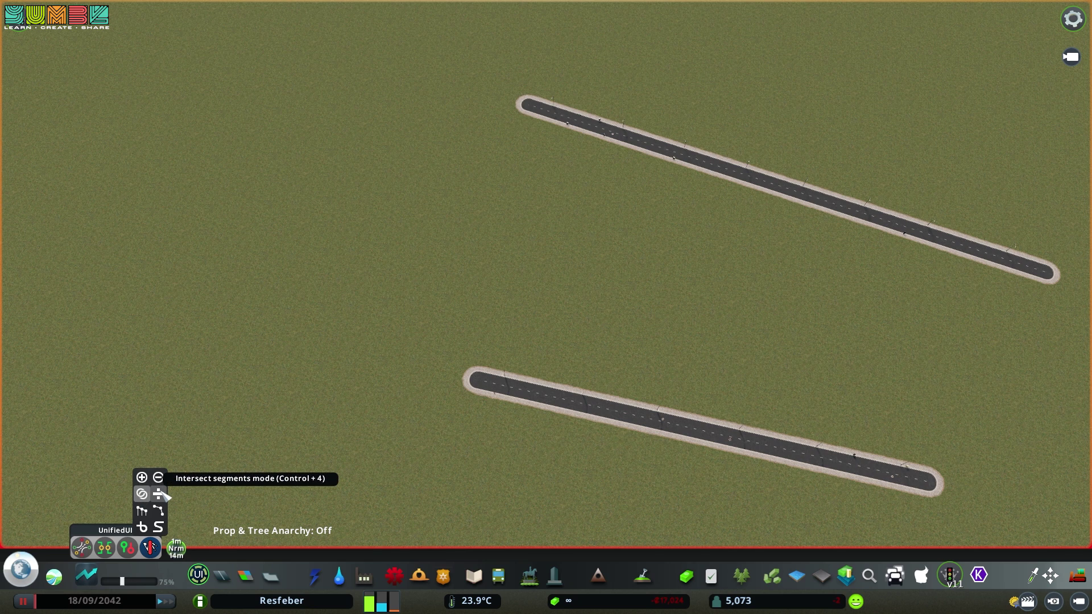
pyautogui.click(223, 574)
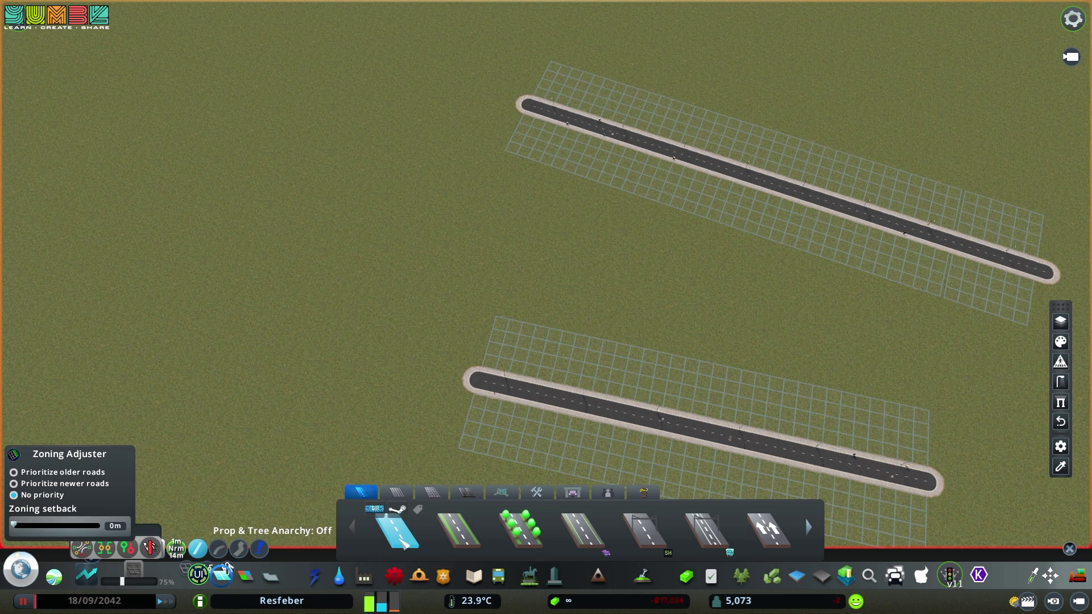
pyautogui.press('w')
pyautogui.press('d')
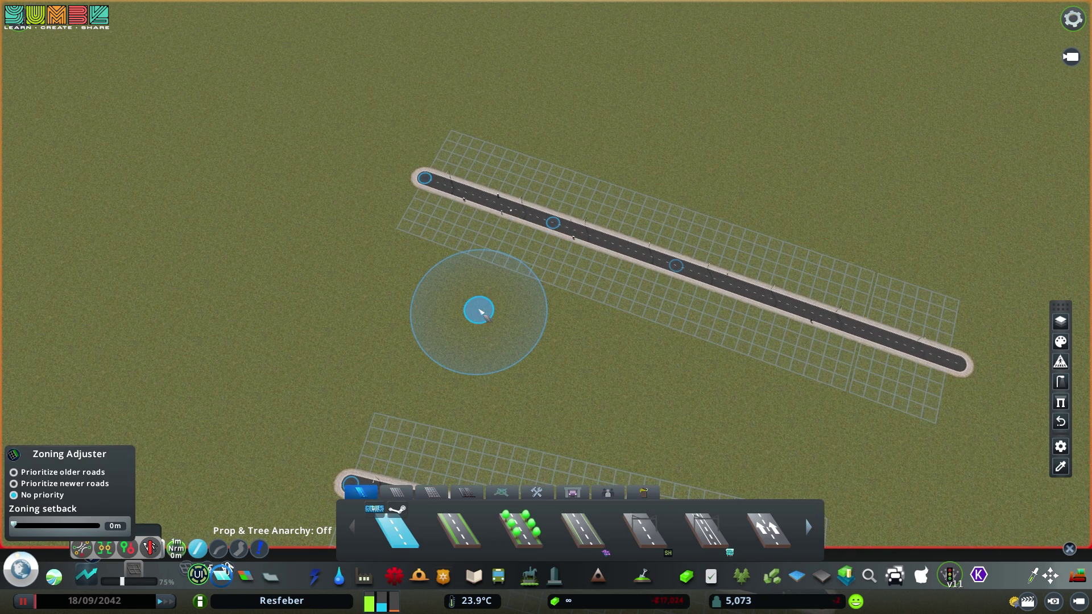
pyautogui.scroll(3, 458, 279)
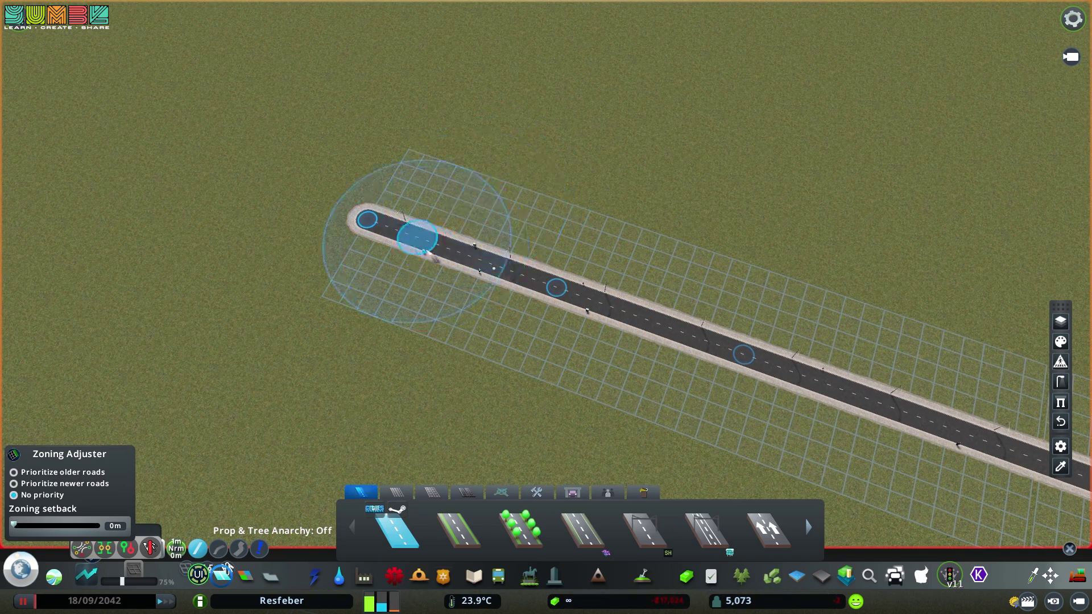
pyautogui.click(426, 338)
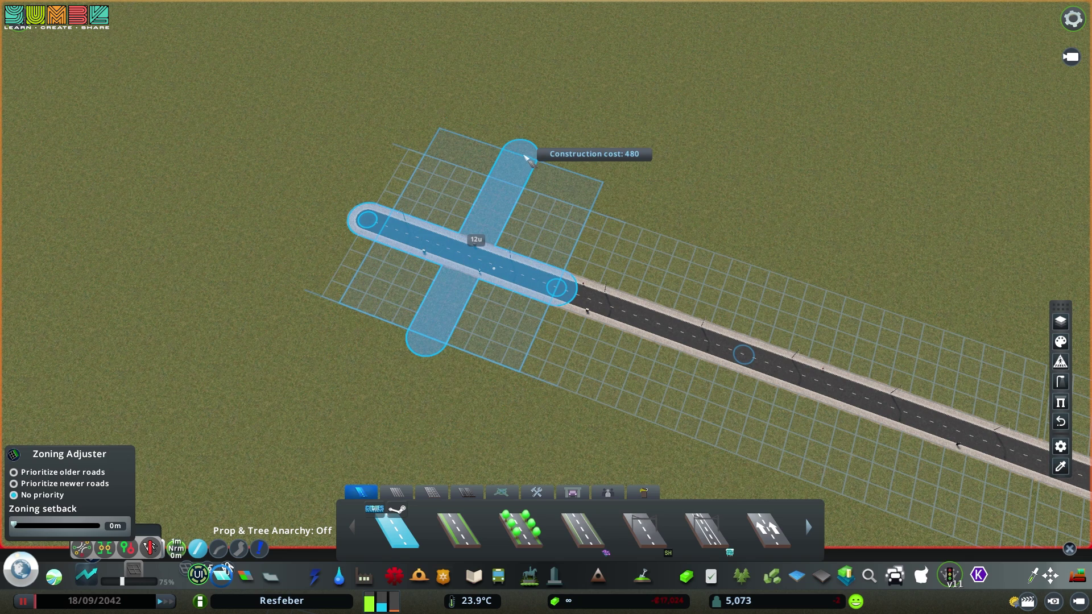
pyautogui.click(526, 157)
pyautogui.press('s')
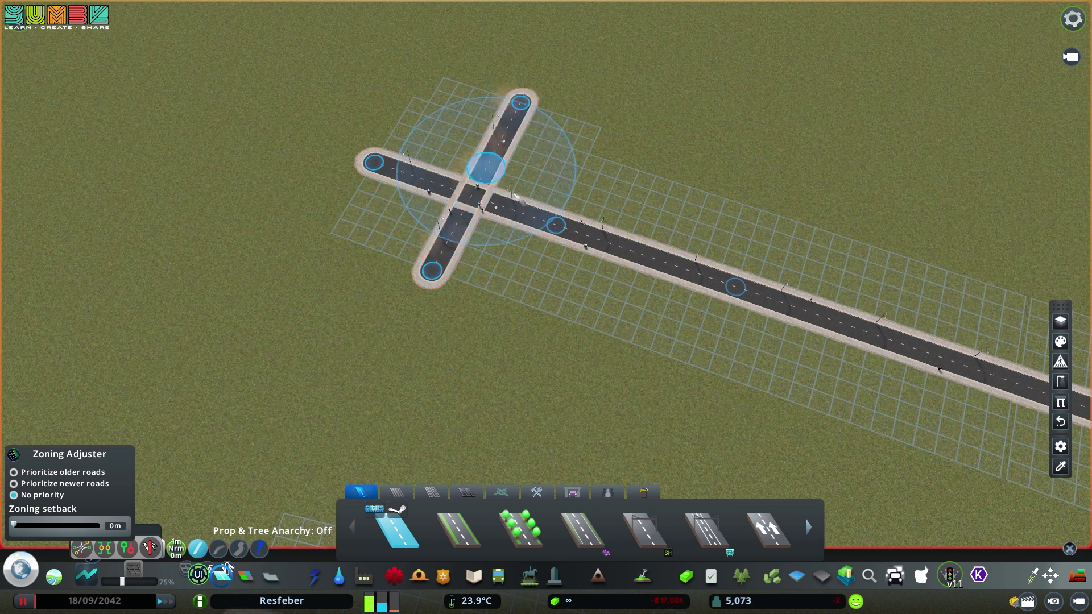
pyautogui.press('Escape')
pyautogui.scroll(3, 569, 244)
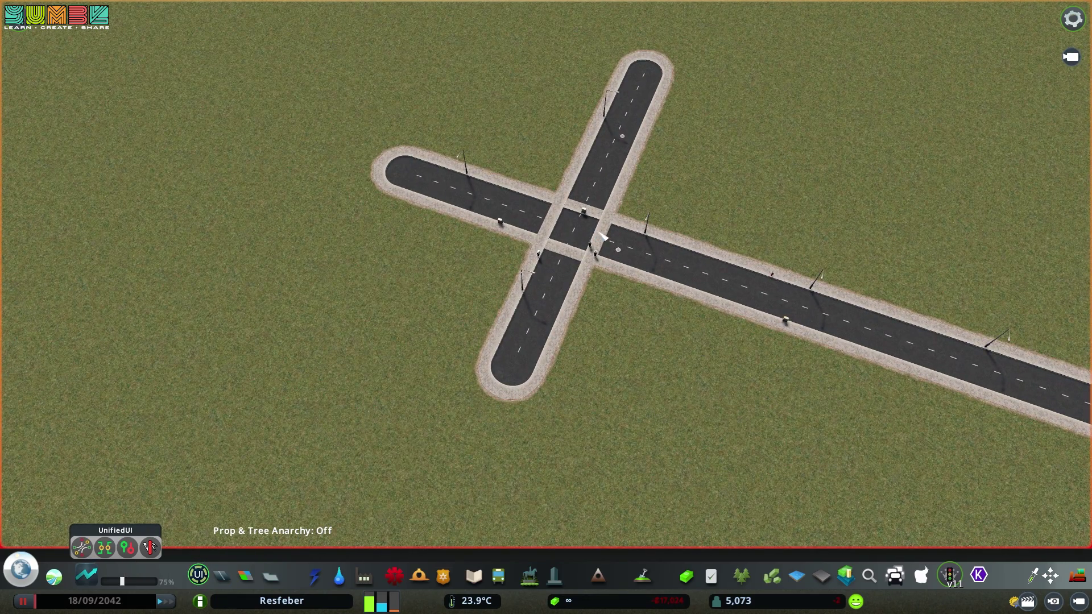
pyautogui.scroll(3, 602, 237)
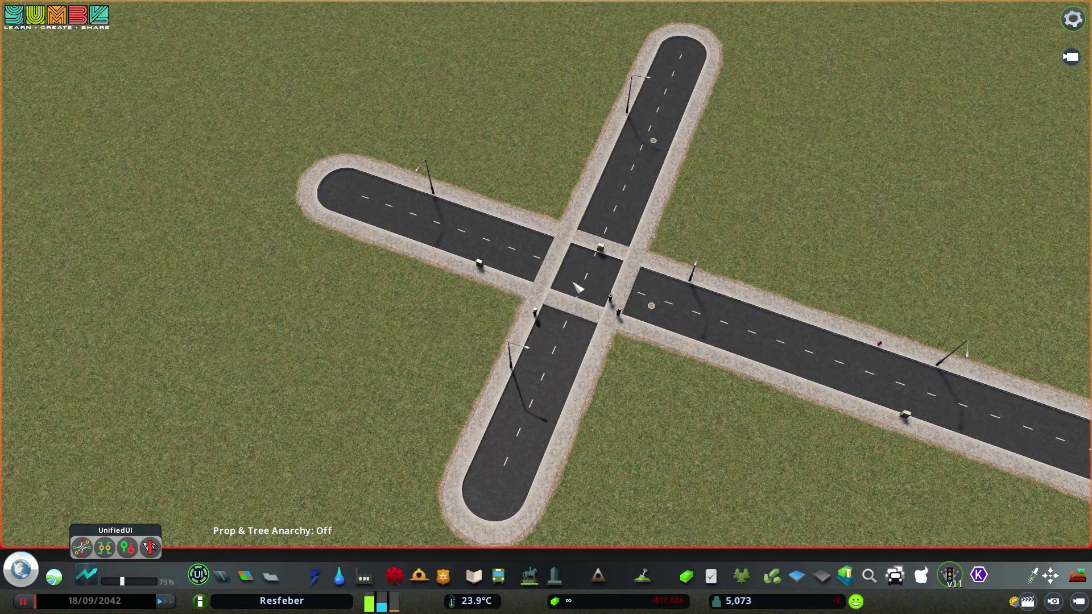
pyautogui.scroll(-3, 577, 288)
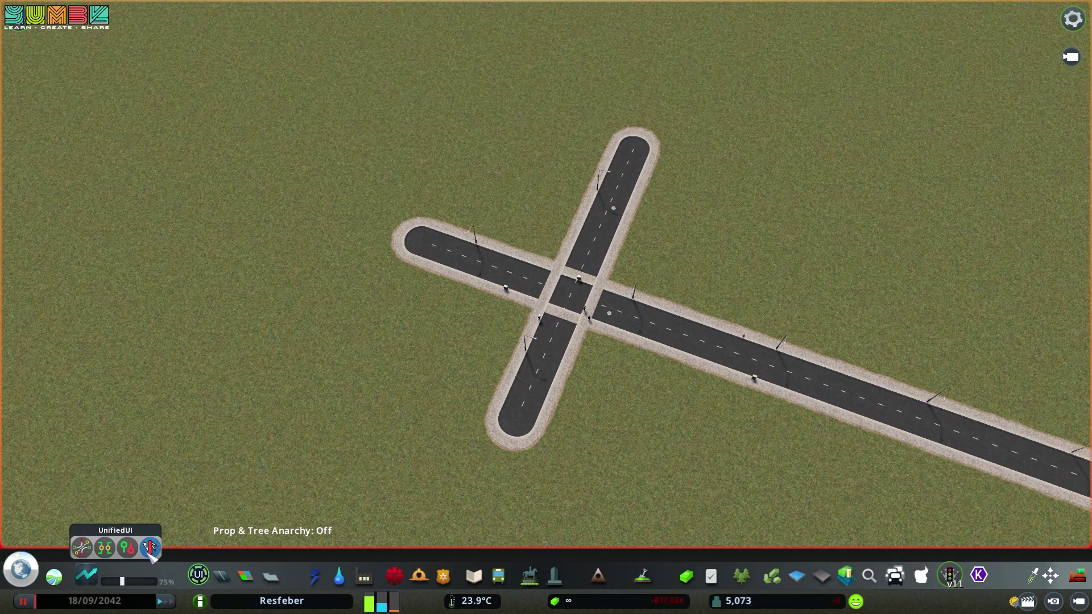
# - Try to intersect the short crossing road with the ground-level road using the Network Multitool's Intersect Segments mode
pyautogui.click(151, 549)
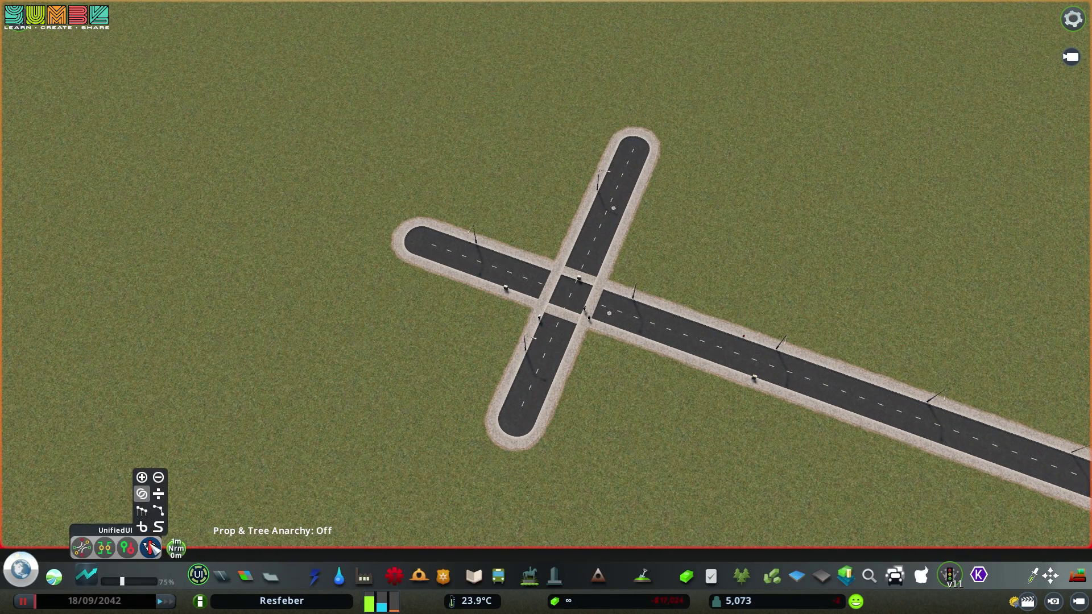
pyautogui.click(160, 496)
pyautogui.click(611, 266)
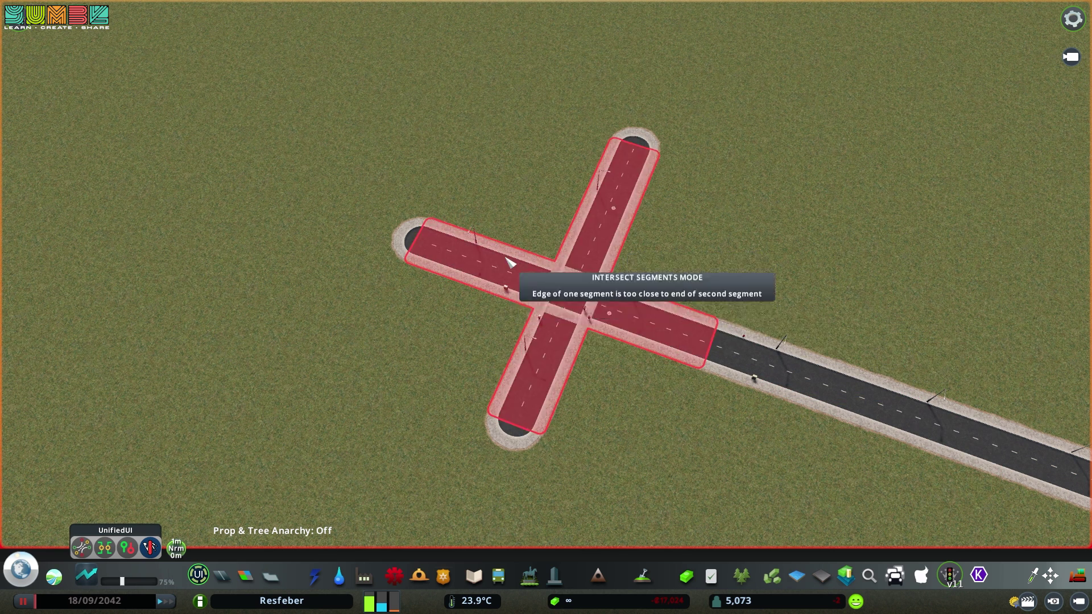
pyautogui.press('Escape')
pyautogui.press('Escape')
# - Resume the simulation and replace the short crossing road with a longer, more diagonal road across the same ground-level road
pyautogui.press('b')
pyautogui.press('space')
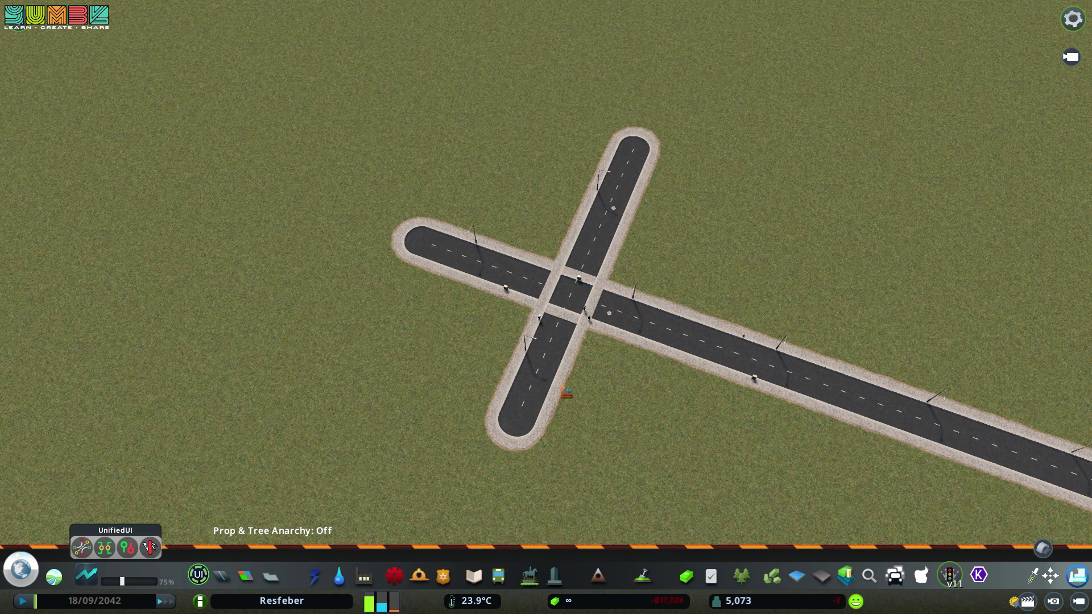
pyautogui.click(553, 390)
pyautogui.click(222, 575)
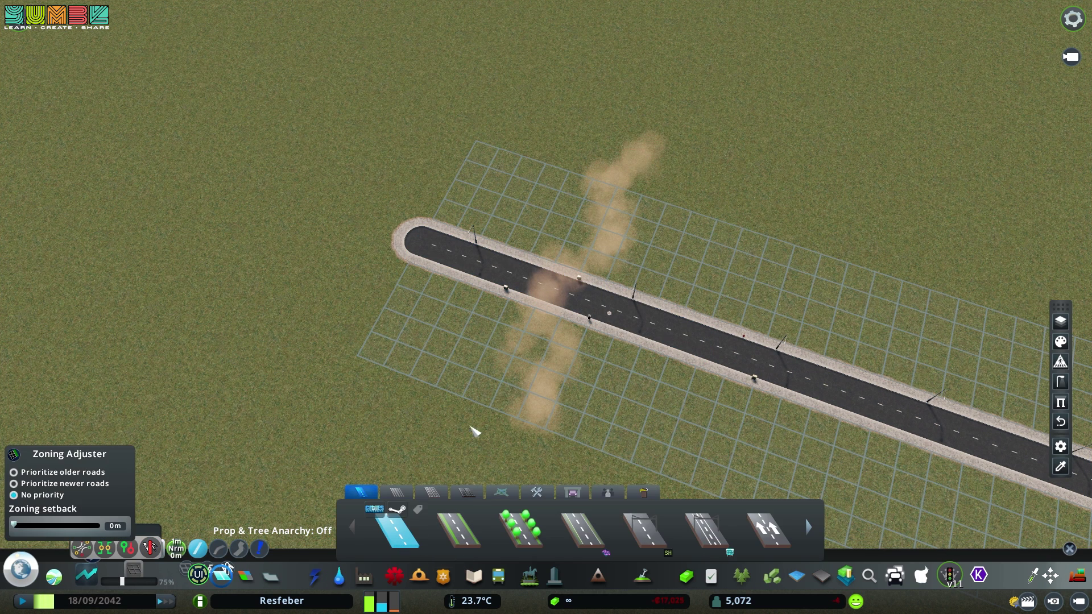
pyautogui.click(436, 384)
pyautogui.click(719, 137)
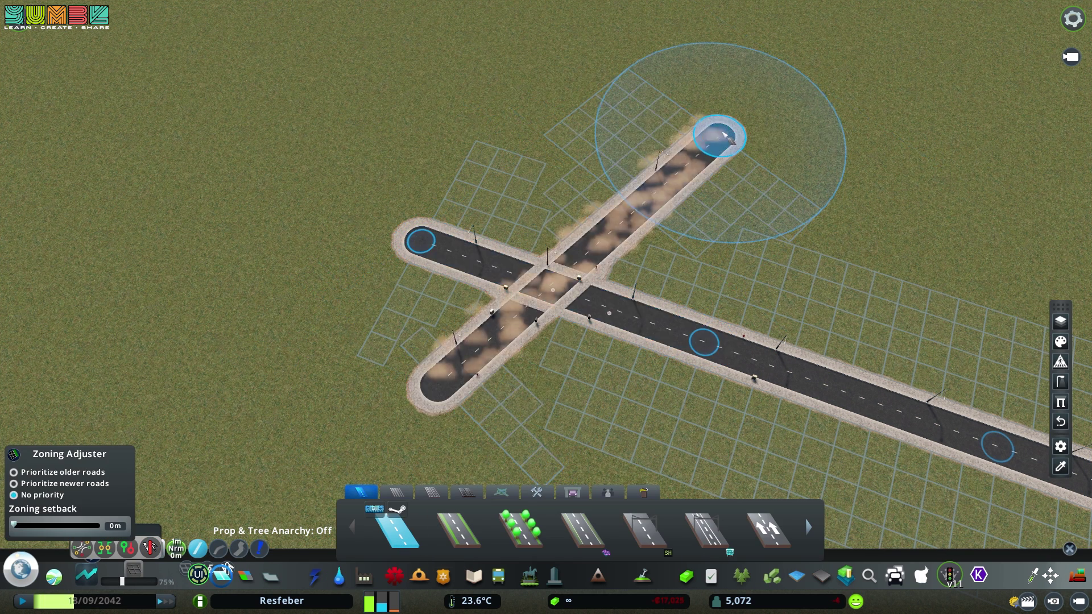
# - Join the diagonal road and the ground-level road into a junction with Intersect Segments mode and pause the simulation
pyautogui.press('Escape')
pyautogui.click(151, 549)
pyautogui.click(163, 496)
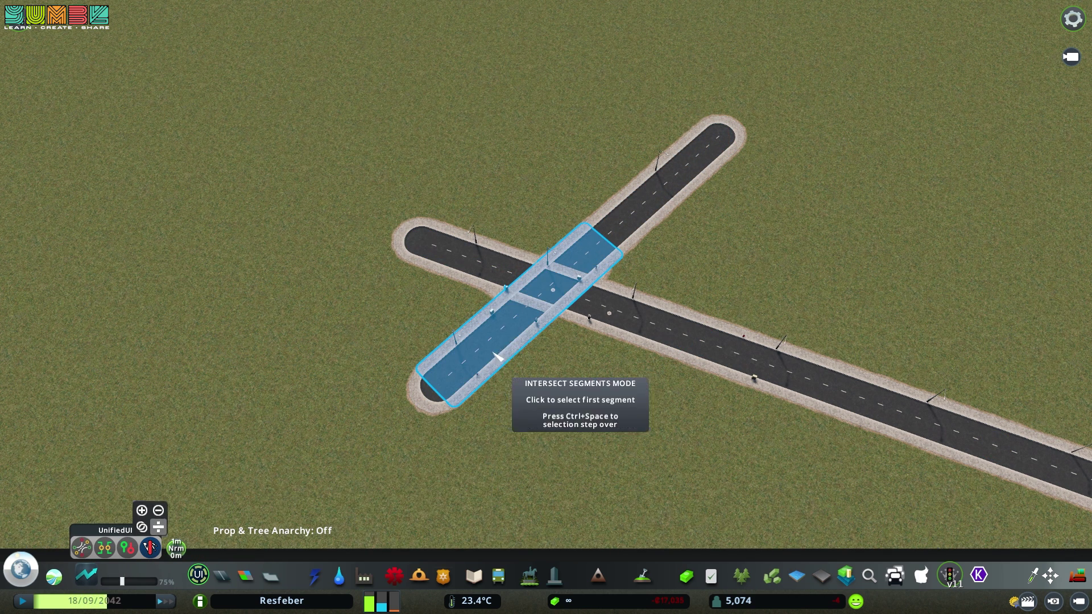
pyautogui.click(506, 293)
pyautogui.click(485, 272)
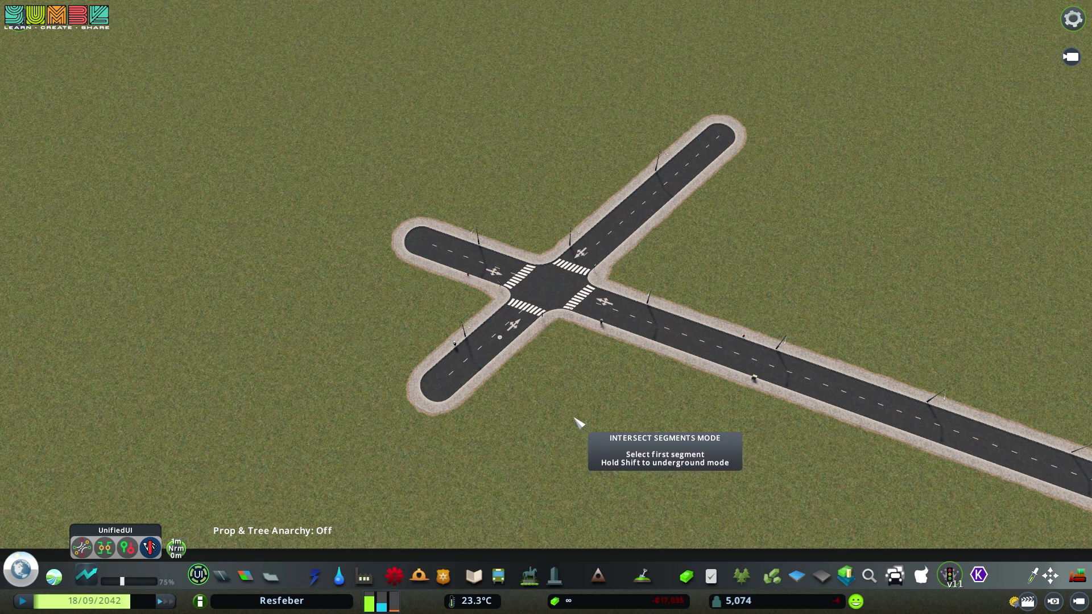
pyautogui.scroll(2, 589, 206)
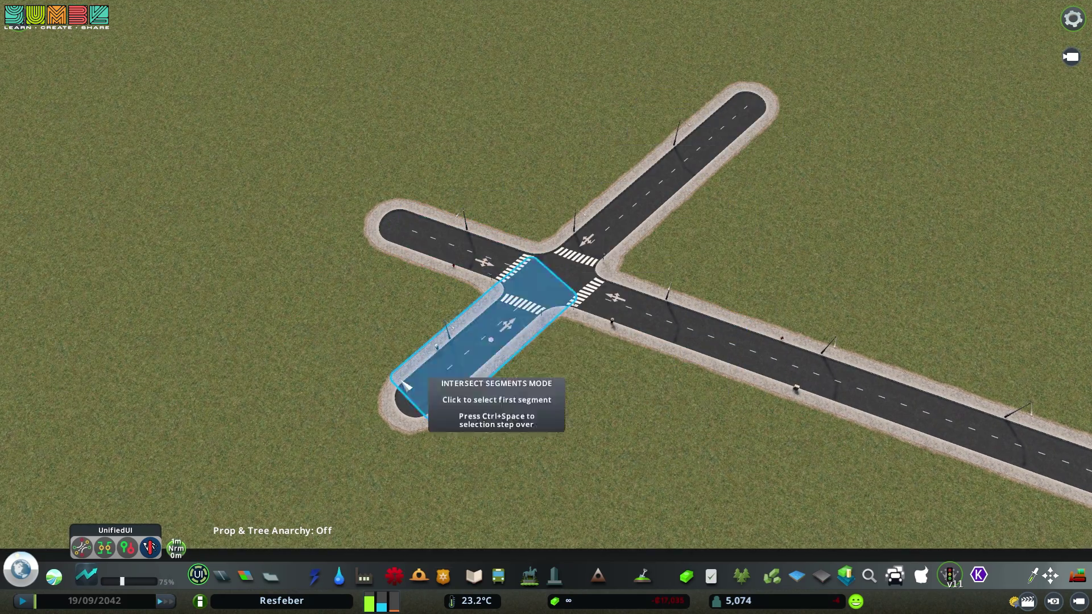
pyautogui.scroll(-2, 410, 392)
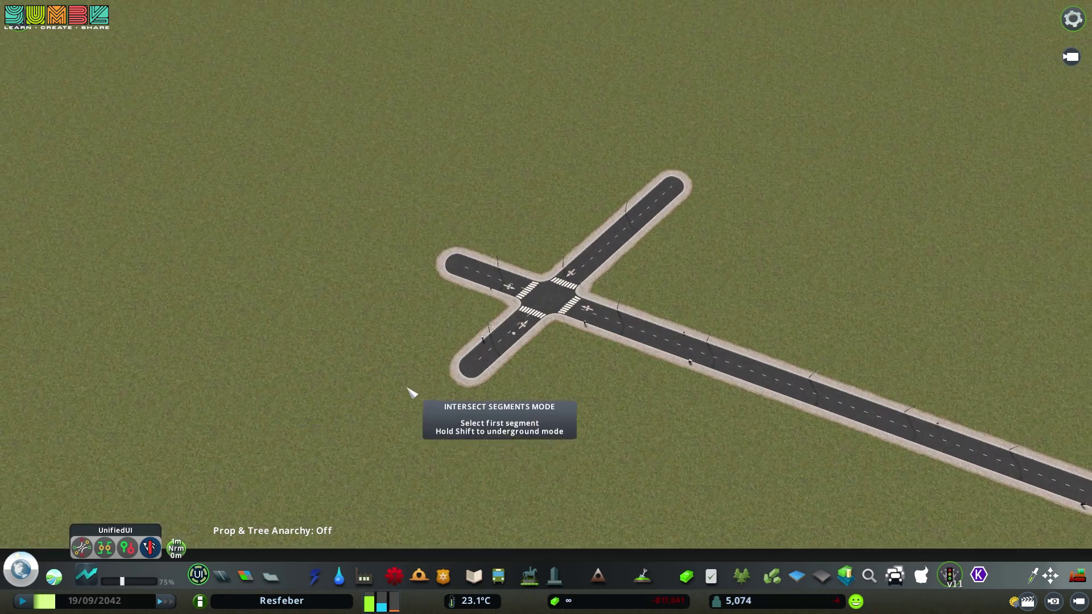
pyautogui.press('space')
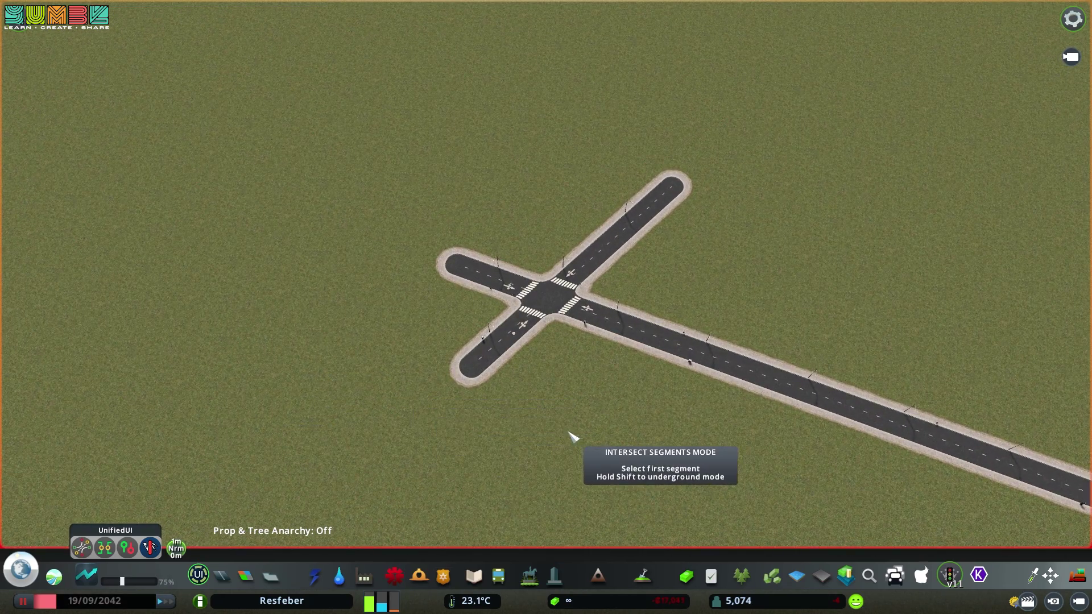
# - Draw another short two-lane road across the far arm of the diagonal road
pyautogui.click(221, 576)
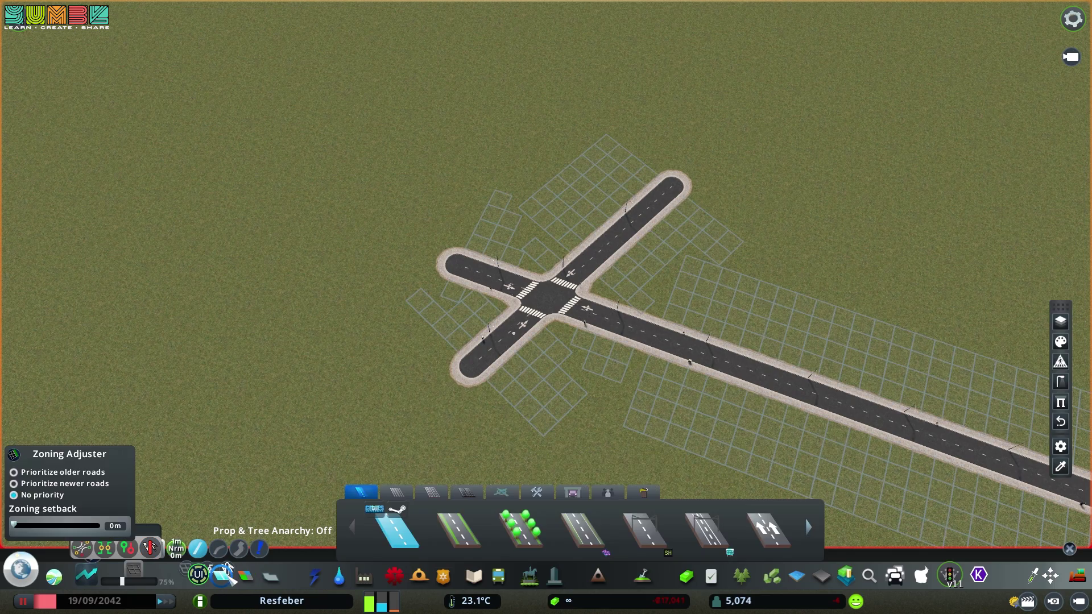
pyautogui.press('d')
pyautogui.scroll(2, 543, 416)
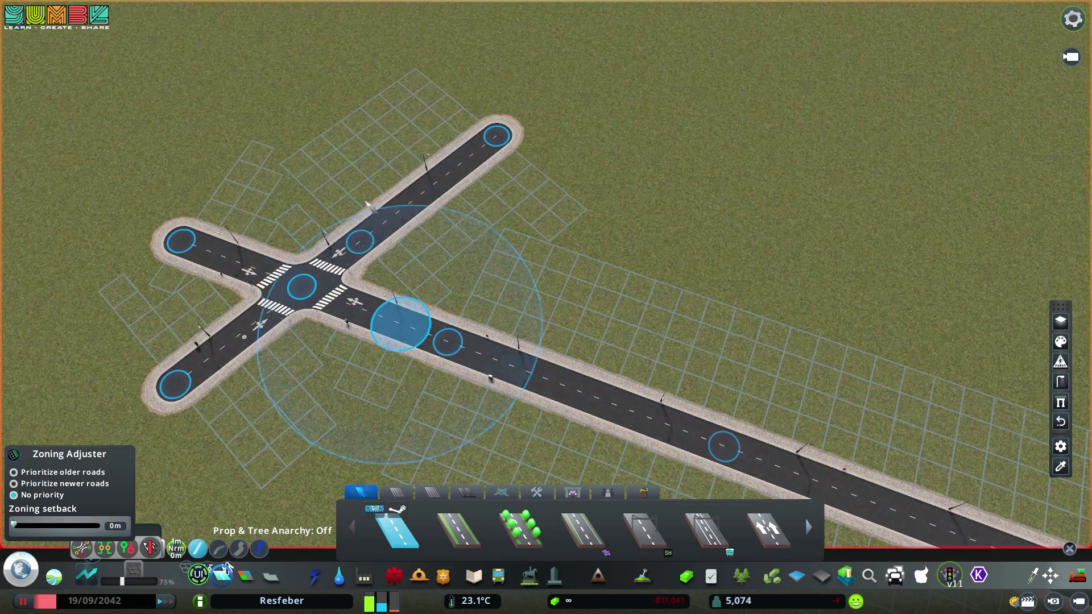
pyautogui.click(357, 108)
pyautogui.click(518, 244)
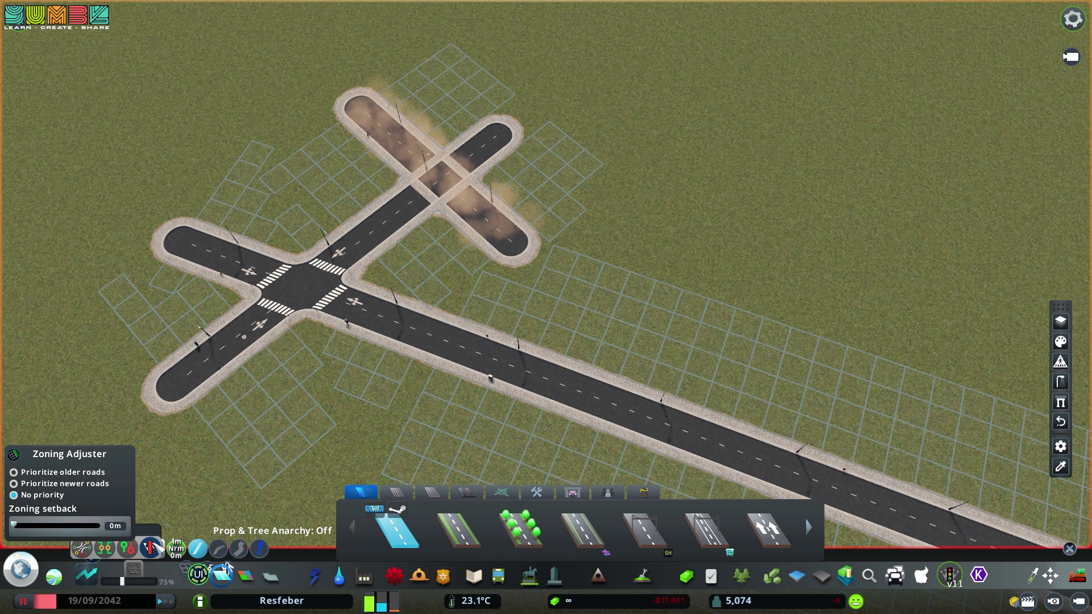
# - Turn the crossing of the new short road and the diagonal road's arm into a junction with Intersect Segments mode
pyautogui.click(157, 546)
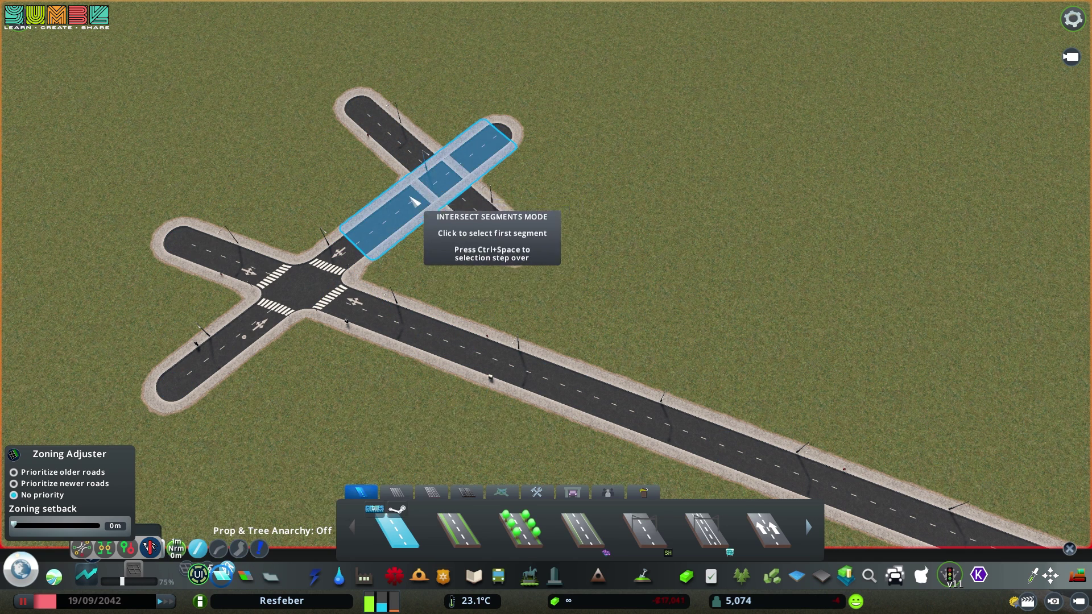
pyautogui.click(411, 197)
pyautogui.click(462, 212)
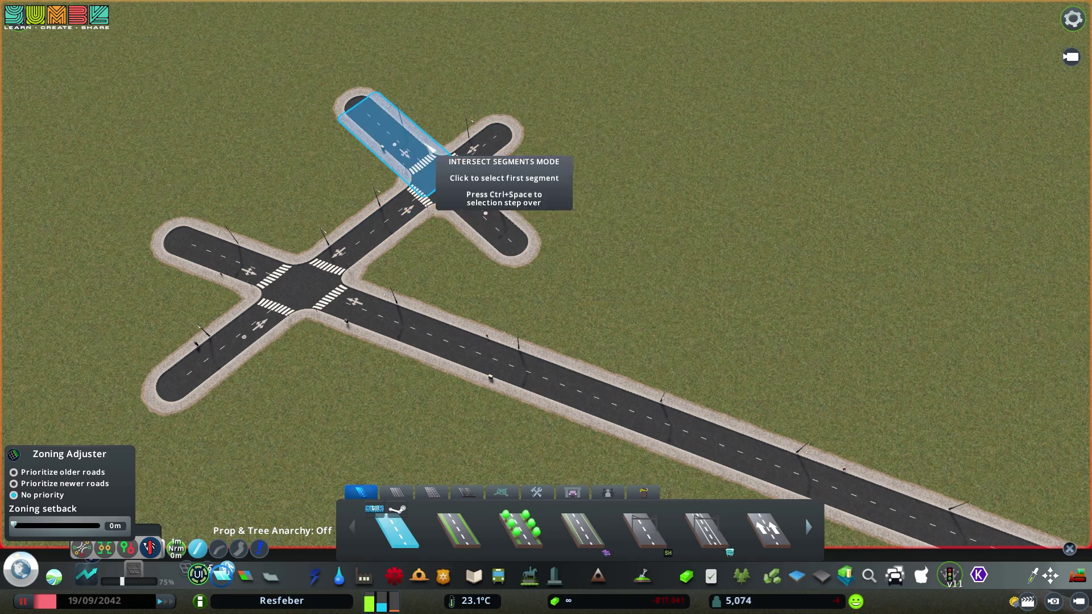
pyautogui.press('a')
pyautogui.press('w')
pyautogui.scroll(3, 819, 275)
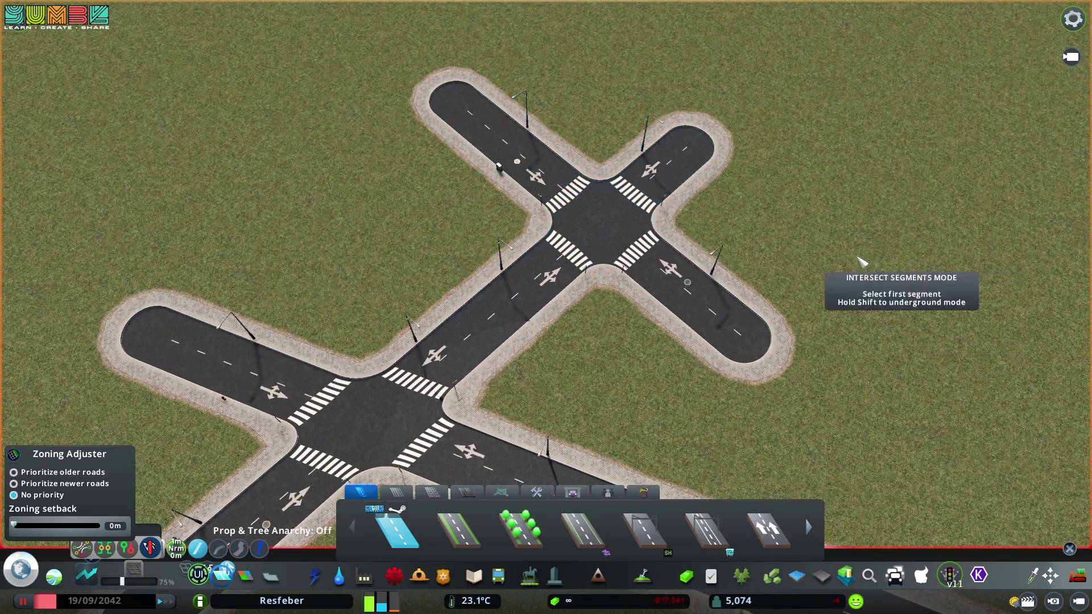
pyautogui.scroll(-3, 861, 263)
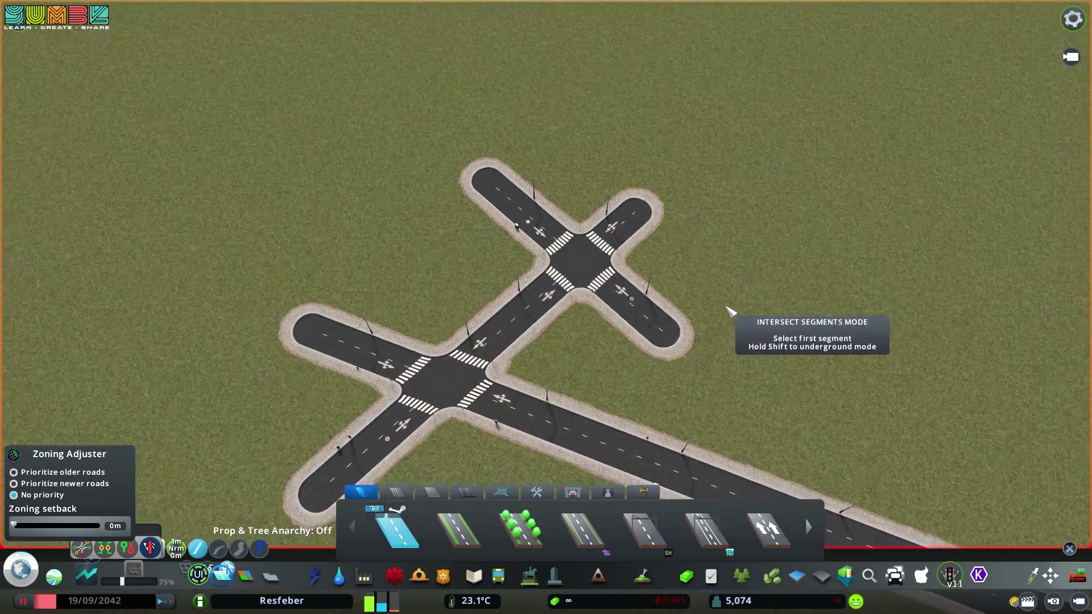
# - Bulldoze both test crossings and their arms, keeping only the rest of the ground-level road
pyautogui.press('b')
pyautogui.moveTo(603, 309)
pyautogui.mouseDown()
pyautogui.moveTo(541, 242)
pyautogui.moveTo(477, 335)
pyautogui.moveTo(364, 379)
pyautogui.moveTo(376, 441)
pyautogui.mouseUp()
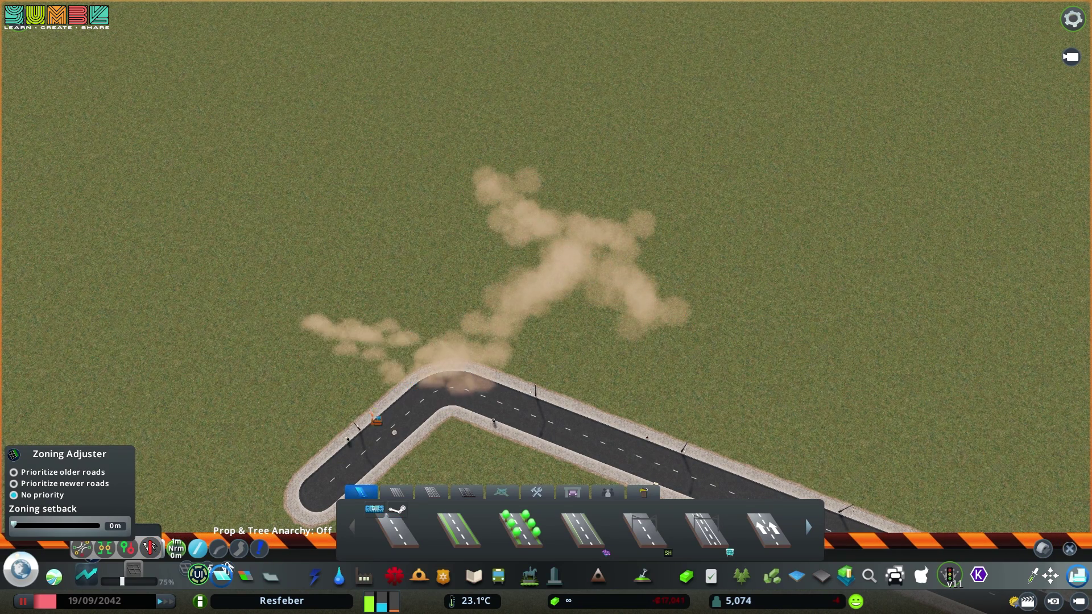
pyautogui.click(609, 576)
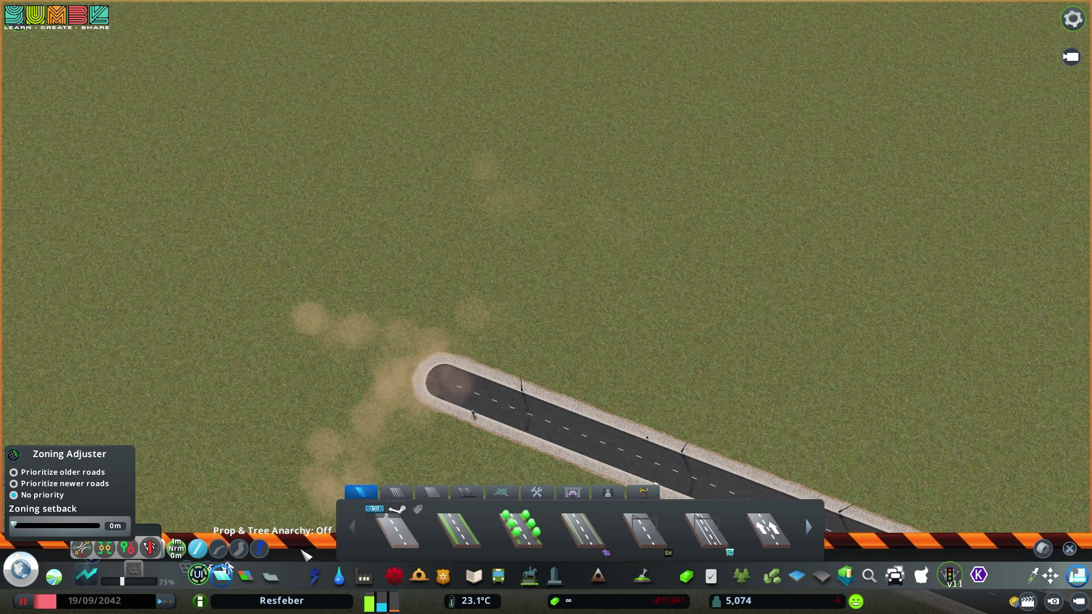
# - Activate the Network Multitool's Set Slope mode
pyautogui.click(151, 548)
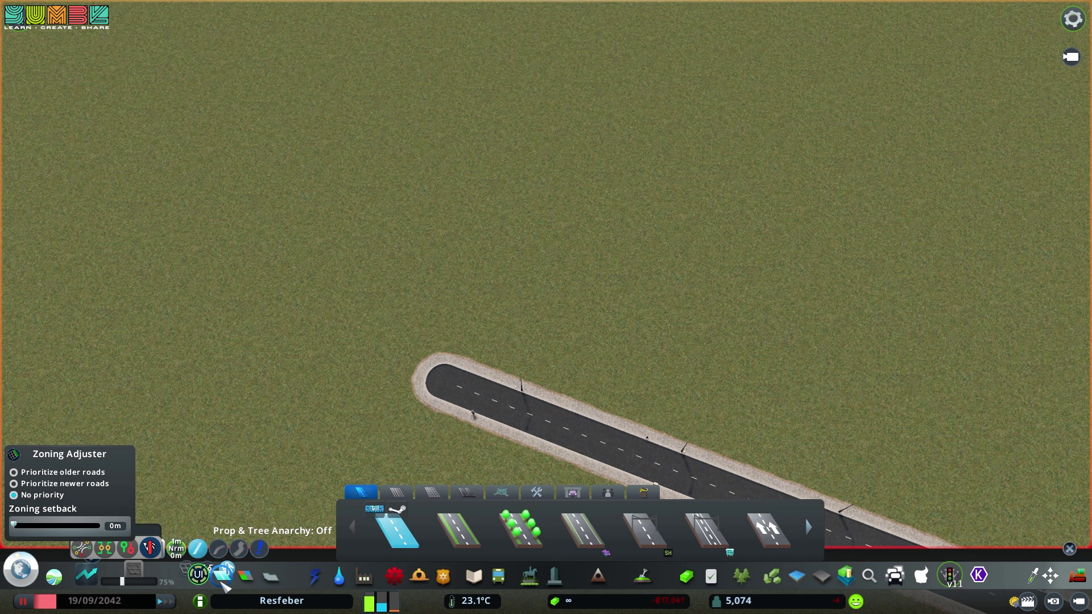
pyautogui.click(222, 581)
pyautogui.click(150, 548)
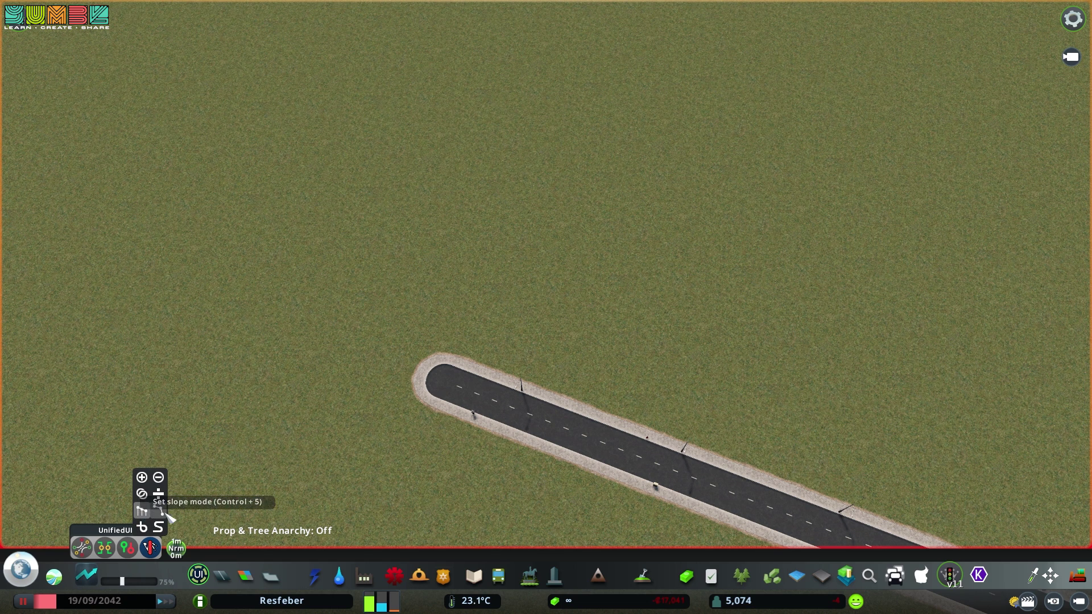
pyautogui.click(158, 512)
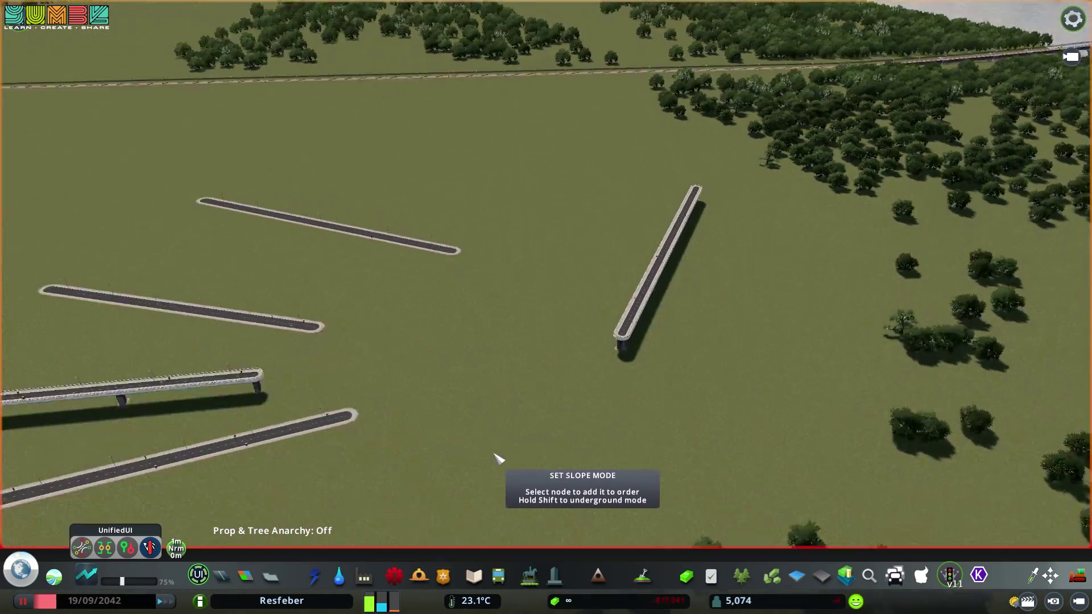
pyautogui.click(223, 576)
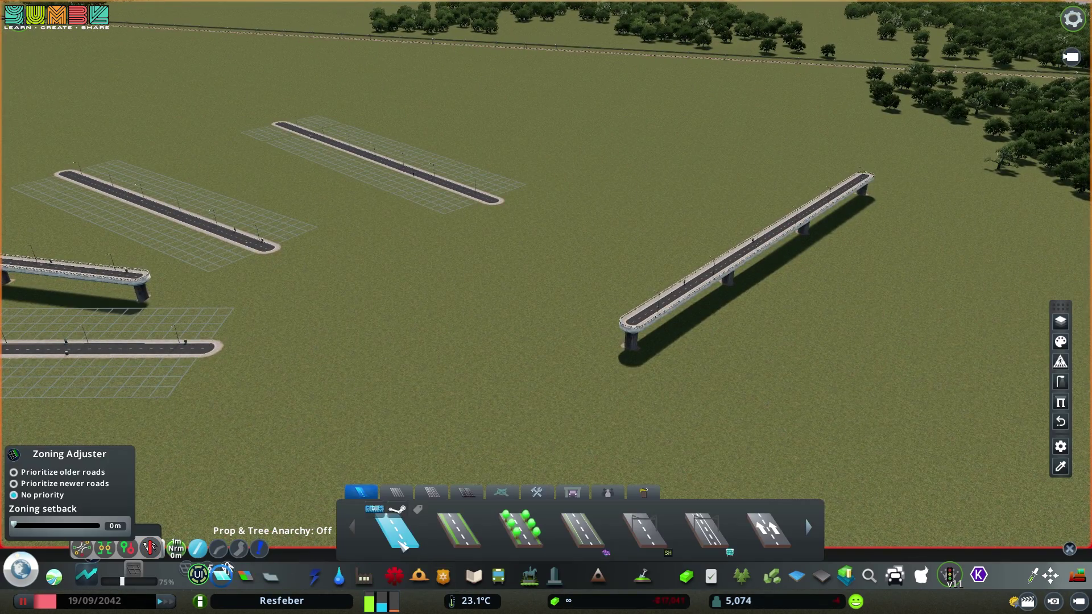
pyautogui.scroll(-3, 560, 294)
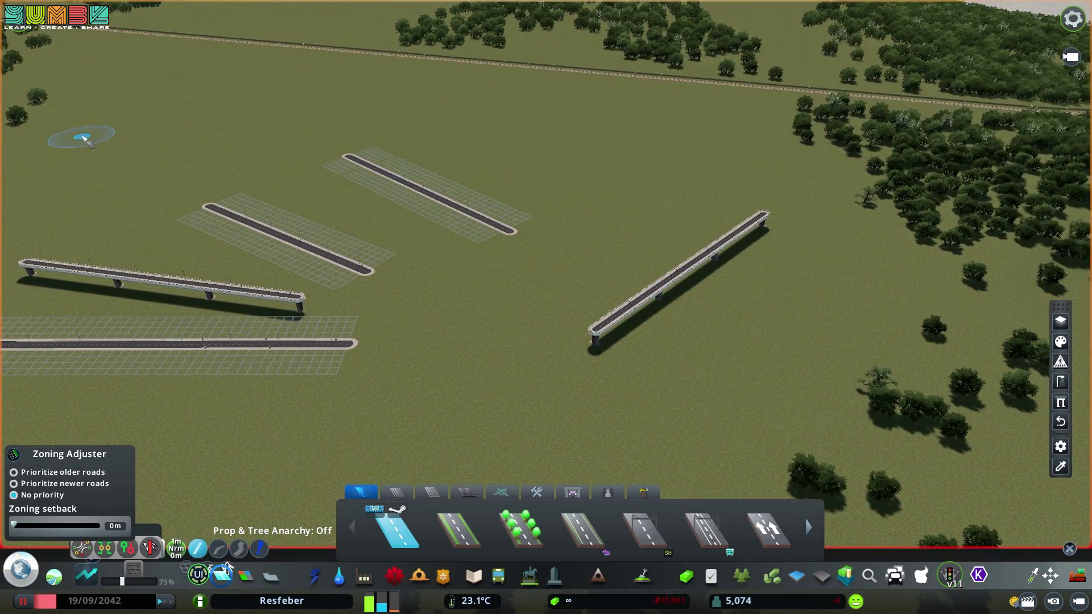
pyautogui.scroll(-2, 85, 139)
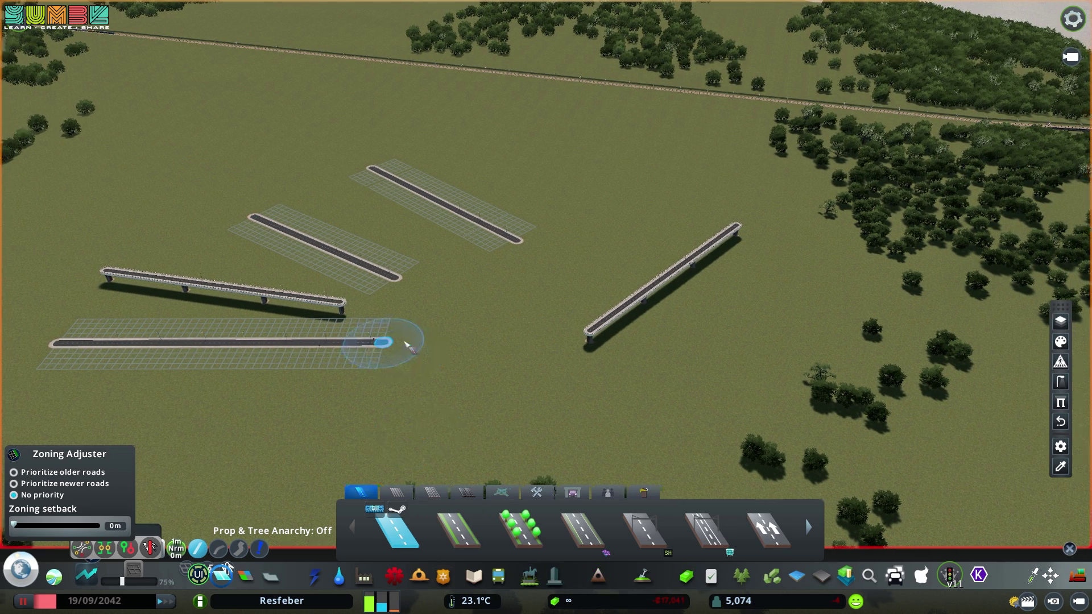
pyautogui.scroll(5, 541, 385)
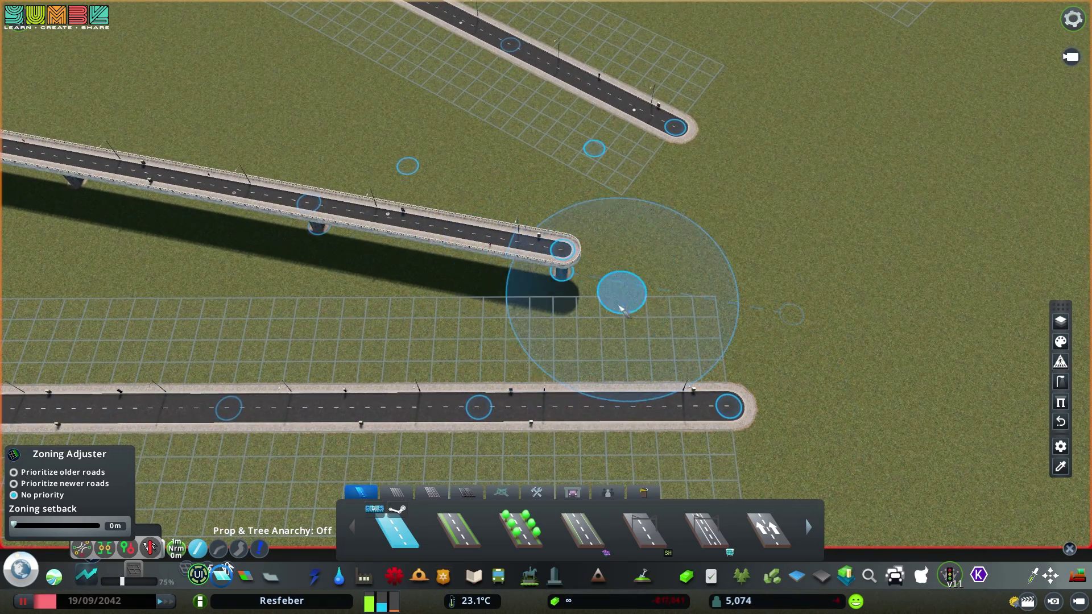
pyautogui.press('Escape')
# - Select the near end node of the elevated road with Move It and lower it to about ground level
pyautogui.press('m')
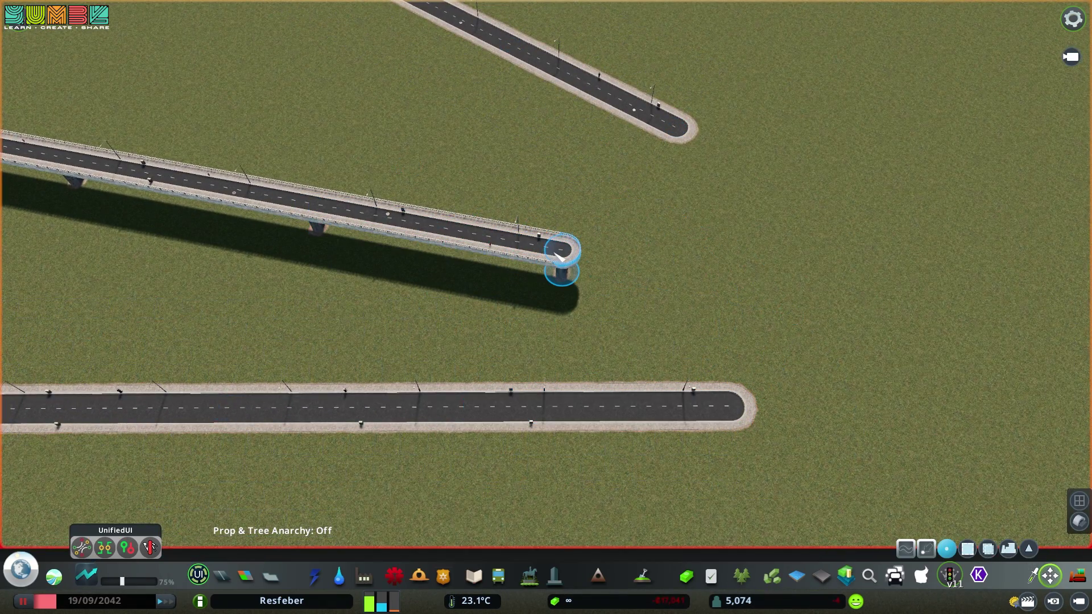
pyautogui.click(560, 257)
pyautogui.press('r')
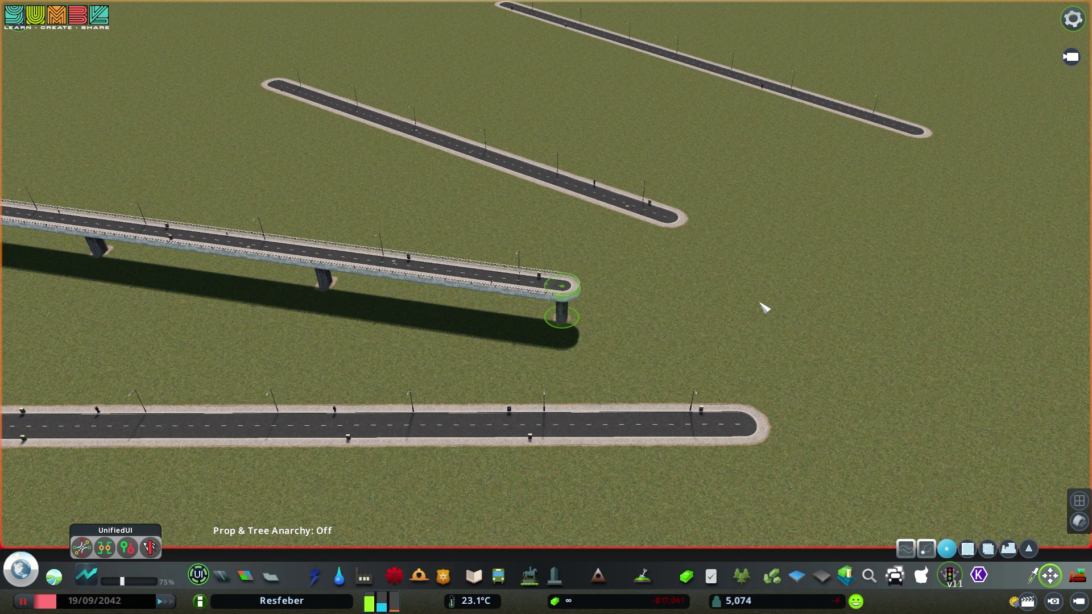
pyautogui.press('f')
pyautogui.press('pagedown')
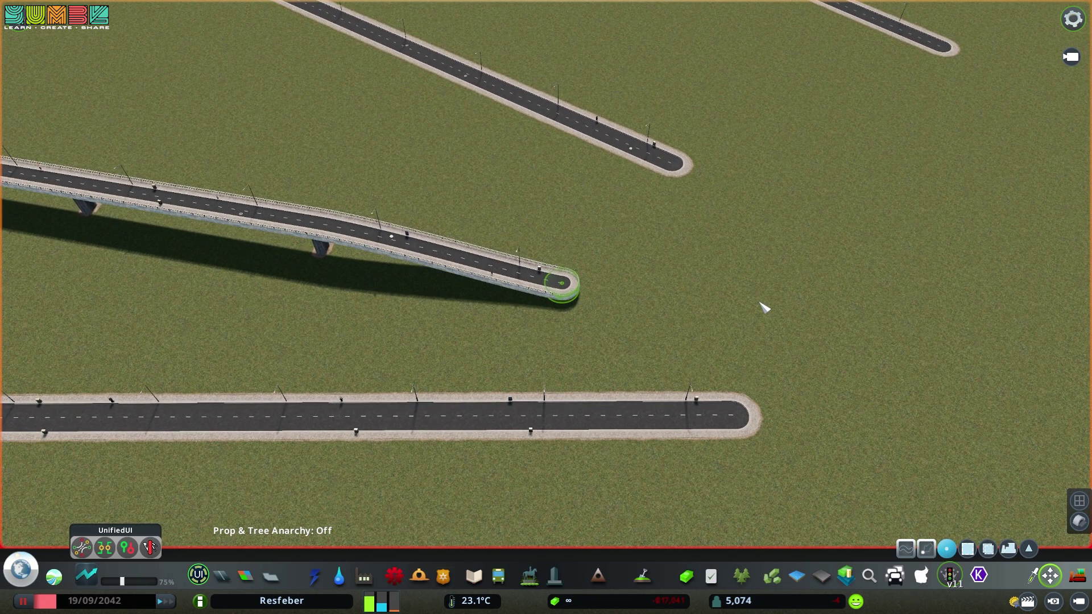
pyautogui.press('pagedown')
pyautogui.press('pageup')
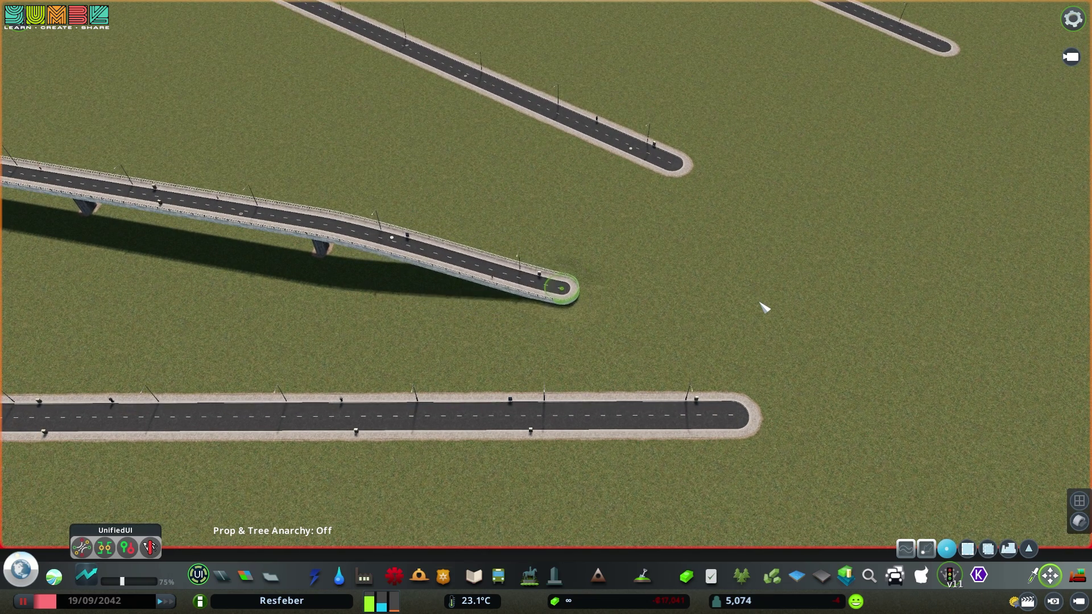
# - Align the lowered end node to the height of the neighbouring ground-level road with To Object Height
pyautogui.press('a')
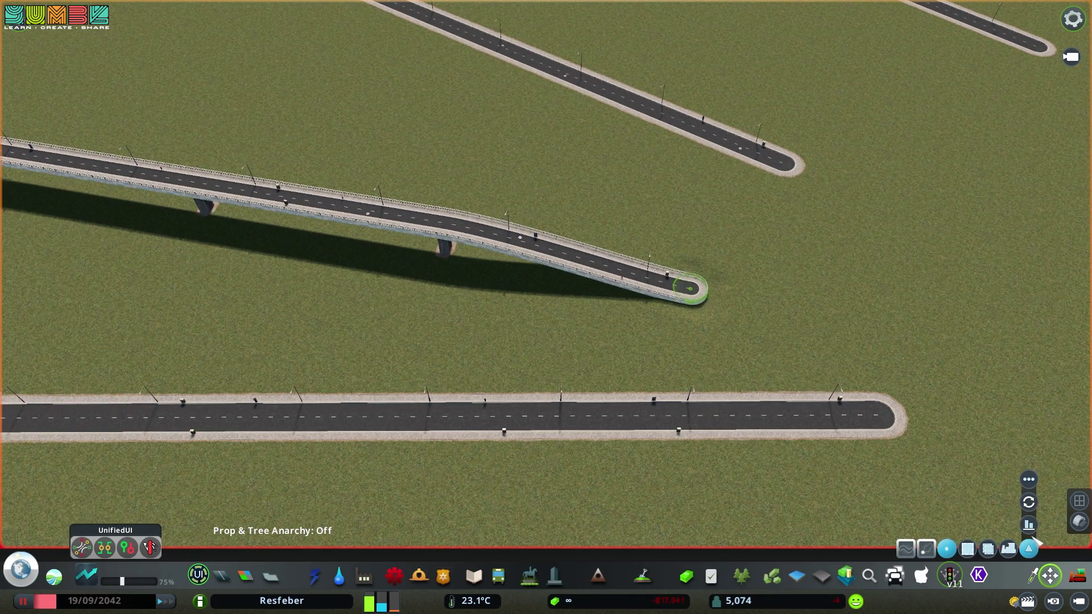
pyautogui.click(1029, 525)
pyautogui.click(980, 518)
pyautogui.click(867, 417)
pyautogui.scroll(-4, 739, 353)
pyautogui.scroll(3, 797, 330)
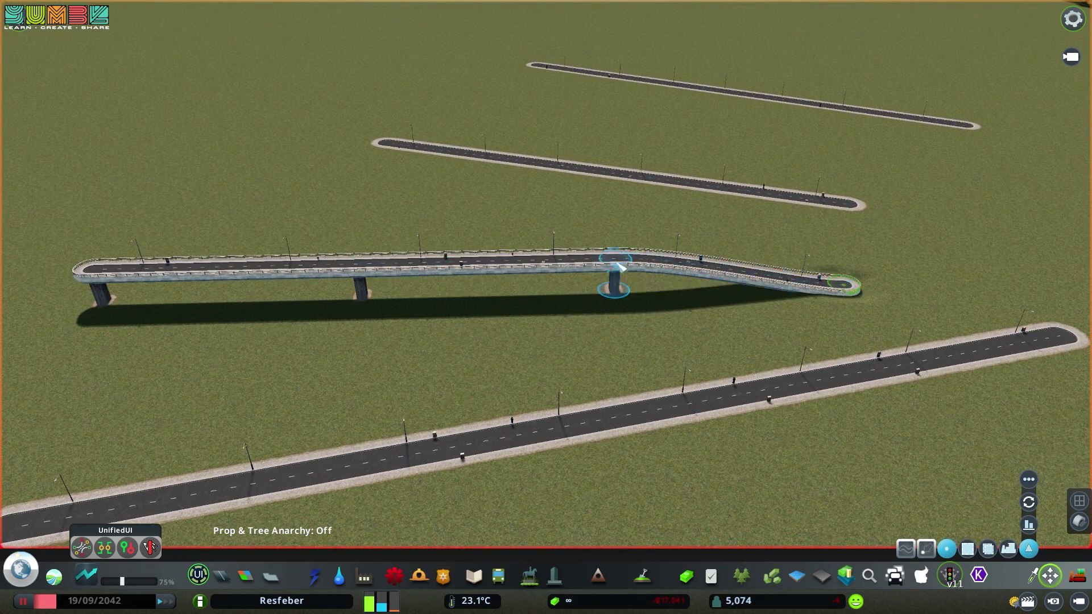
# - Add the elevated road's other three nodes to the selection and even out the whole road with Slope Objects
pyautogui.keyDown('shift'); pyautogui.click(615, 261); pyautogui.keyUp('shift')
pyautogui.keyDown('shift'); pyautogui.click(359, 272); pyautogui.keyUp('shift')
pyautogui.keyDown('shift'); pyautogui.click(88, 273); pyautogui.keyUp('shift')
pyautogui.click(1025, 525)
pyautogui.click(973, 484)
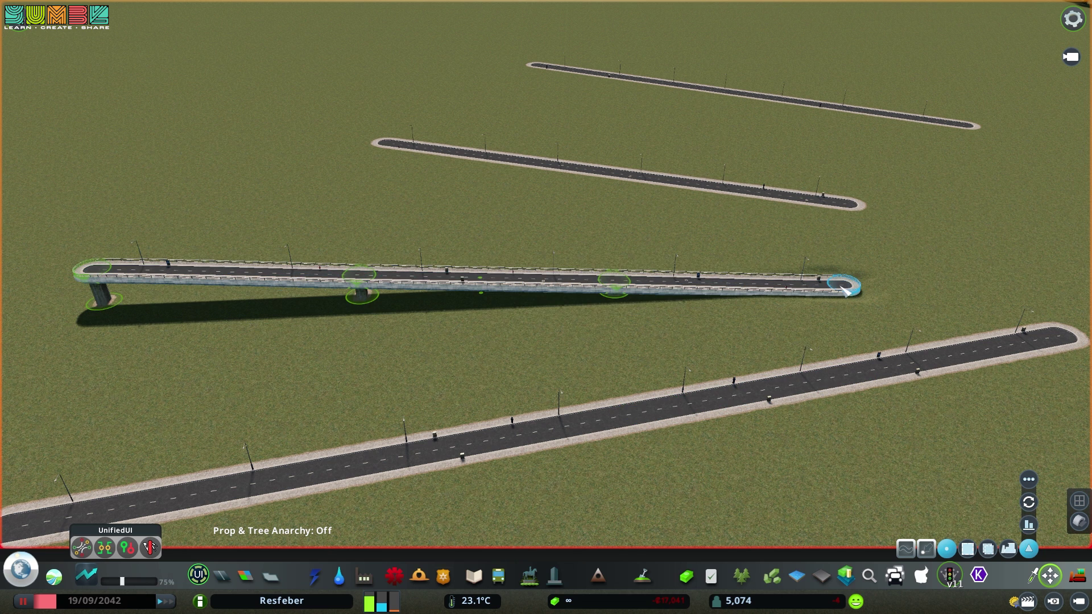
pyautogui.press('Escape')
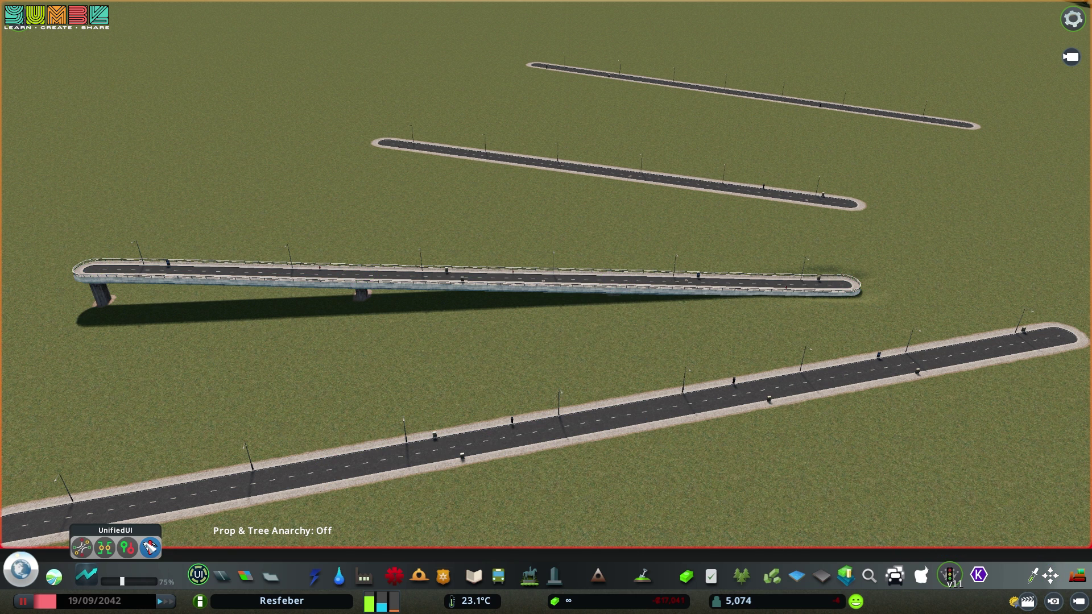
# - Draw a curved two-lane road elevated at 18 m between the two parallel ground-level roads, using the freeform road mode
pyautogui.click(151, 548)
pyautogui.click(146, 509)
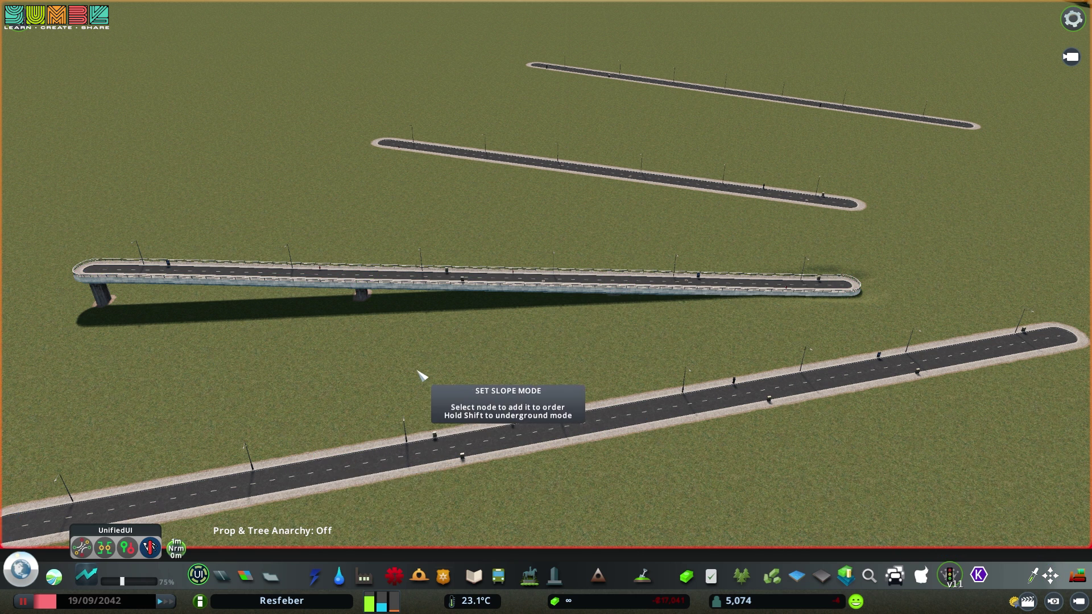
pyautogui.click(221, 576)
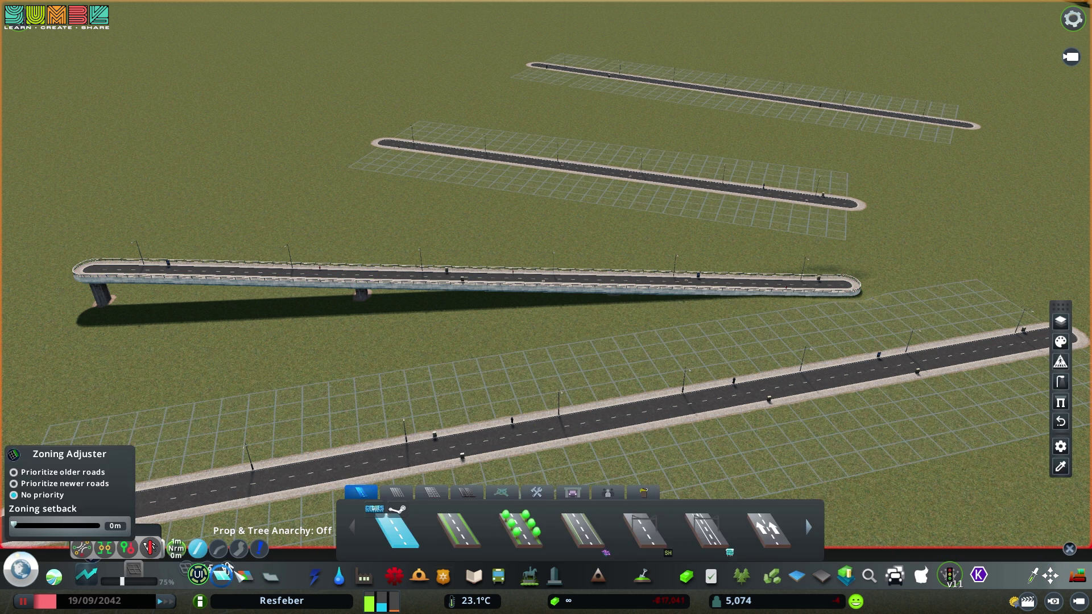
pyautogui.press('w')
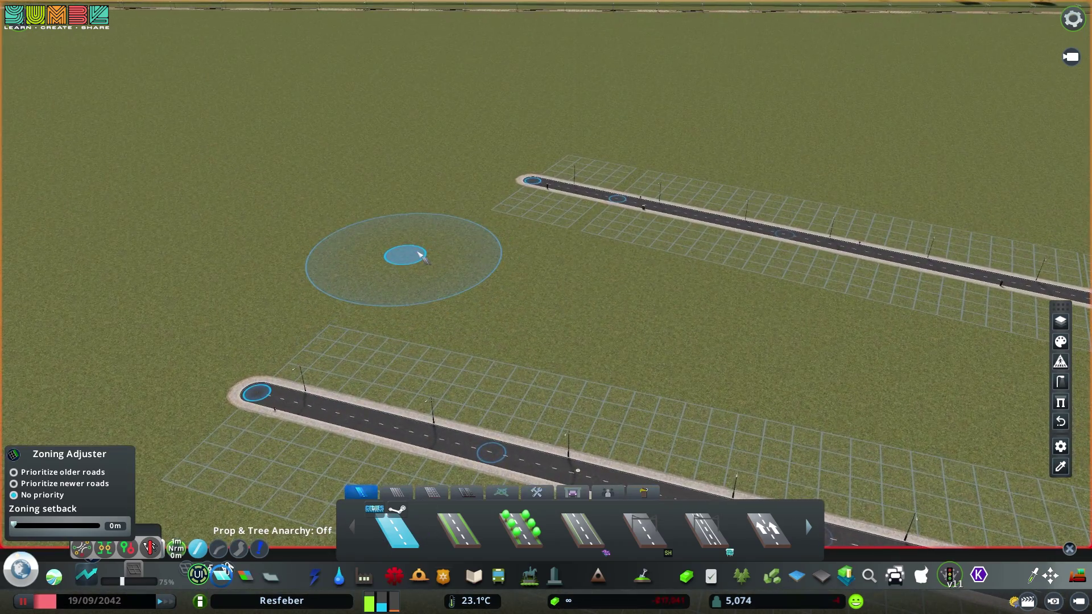
pyautogui.press('pageup')
pyautogui.press('pageup')
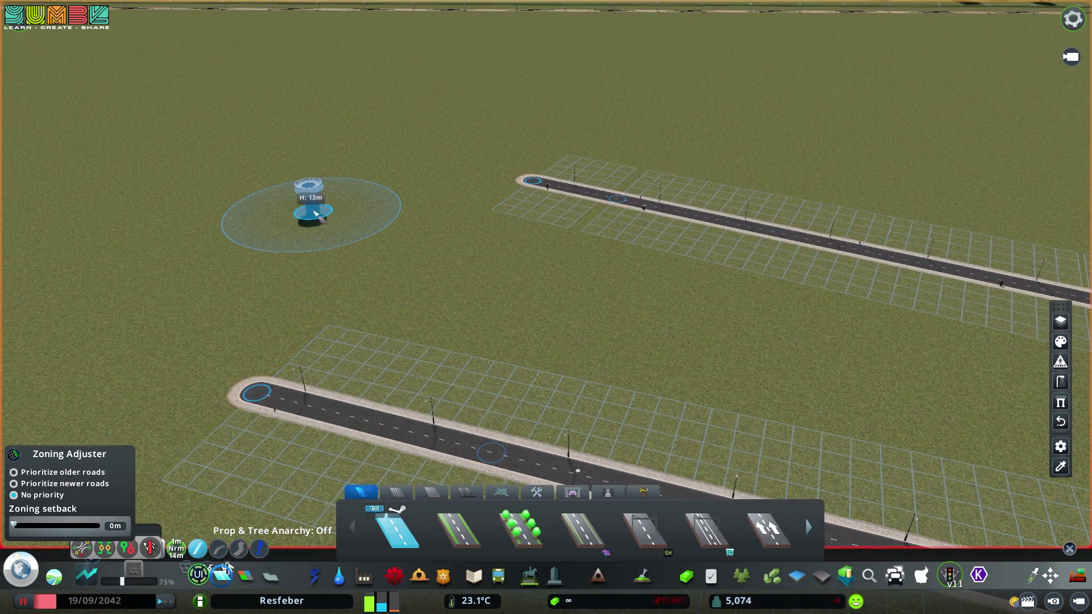
pyautogui.press('pageup')
pyautogui.press('pageup')
pyautogui.press('pageup')
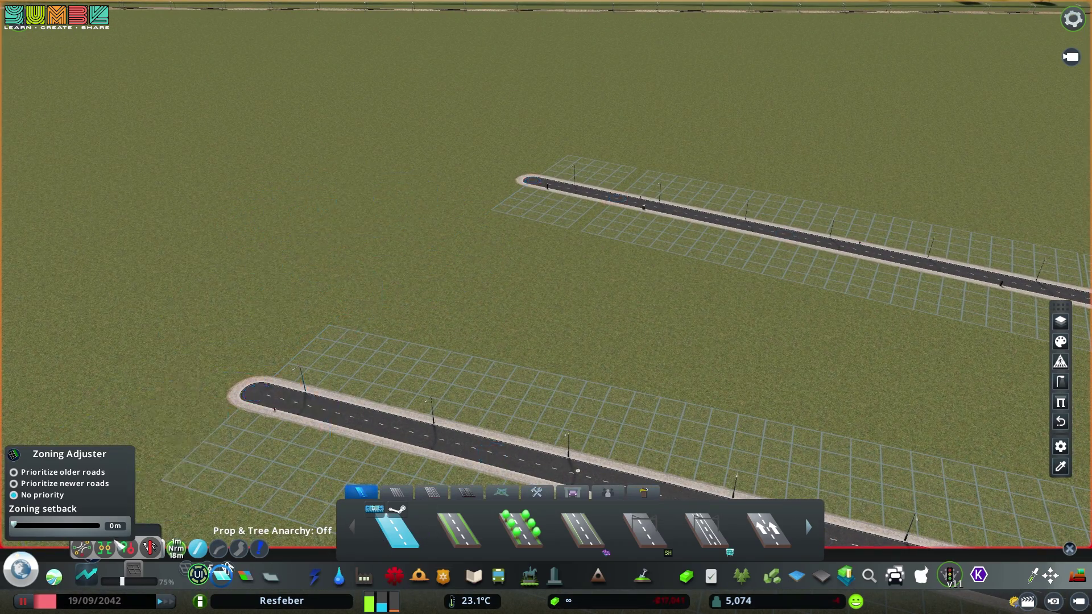
pyautogui.click(239, 549)
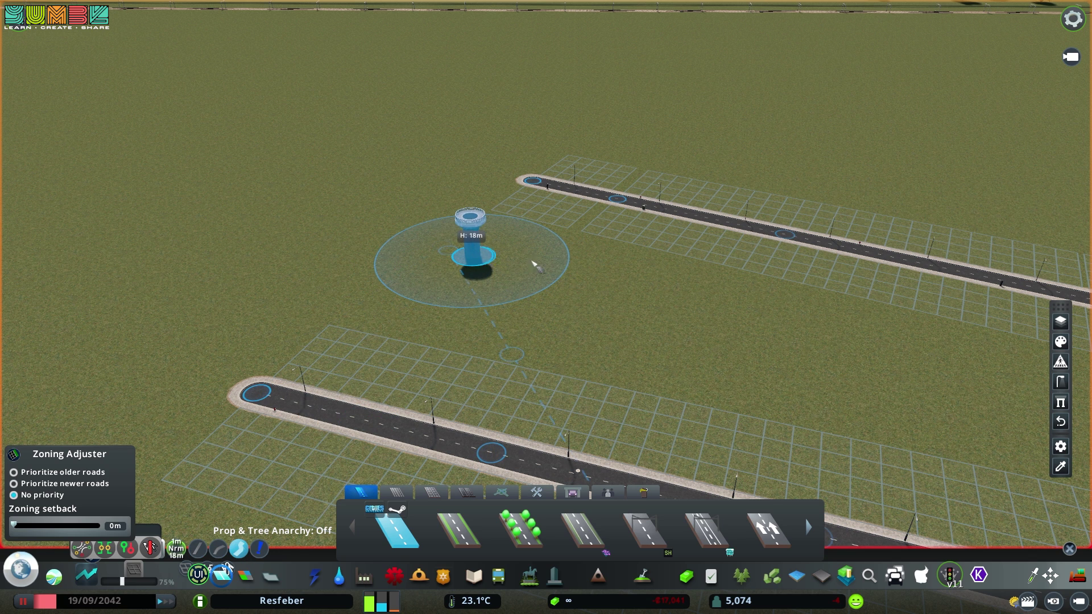
pyautogui.click(663, 294)
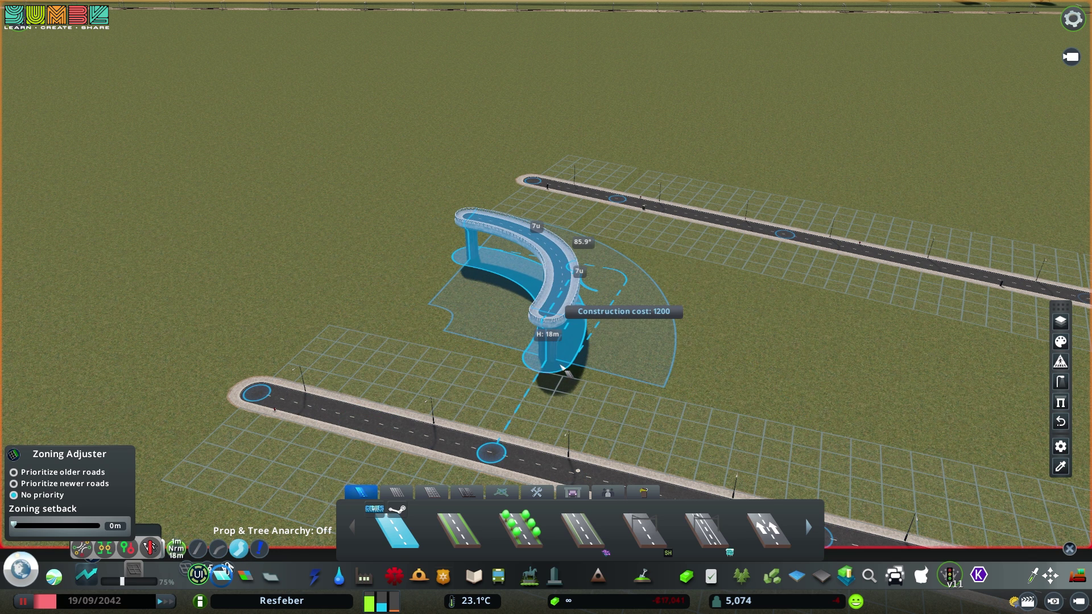
pyautogui.click(564, 370)
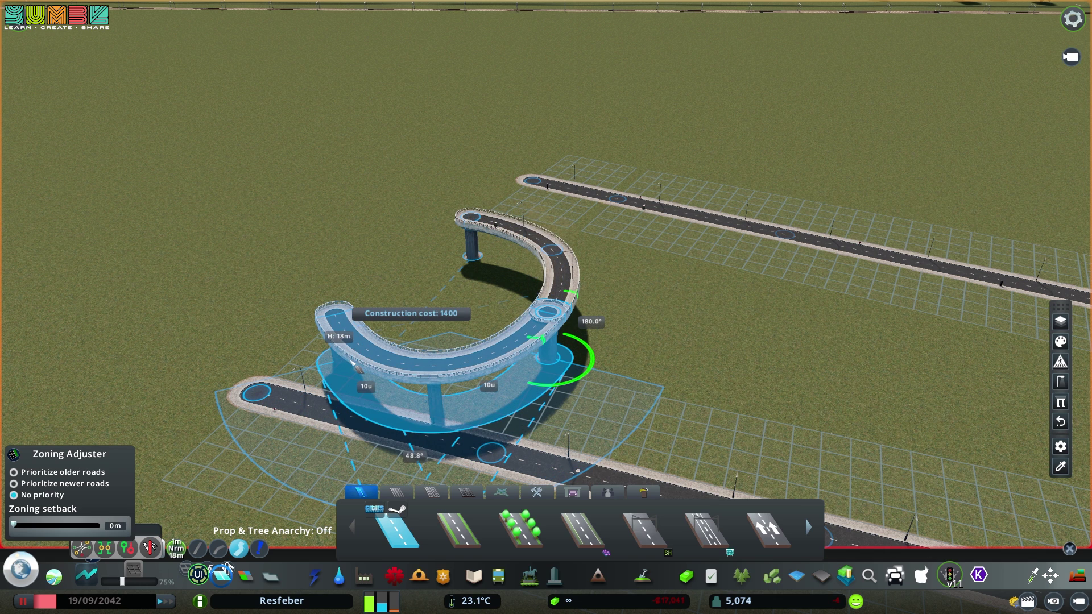
# - Continue the elevated curve with a descending freeform section that loops back above the end of the nearby ground-level road
pyautogui.press('pagedown')
pyautogui.press('pagedown')
pyautogui.press('pagedown')
pyautogui.press('pagedown')
pyautogui.press('pagedown')
pyautogui.press('pagedown')
pyautogui.press('pagedown')
pyautogui.press('pagedown')
pyautogui.press('pagedown')
pyautogui.click(345, 337)
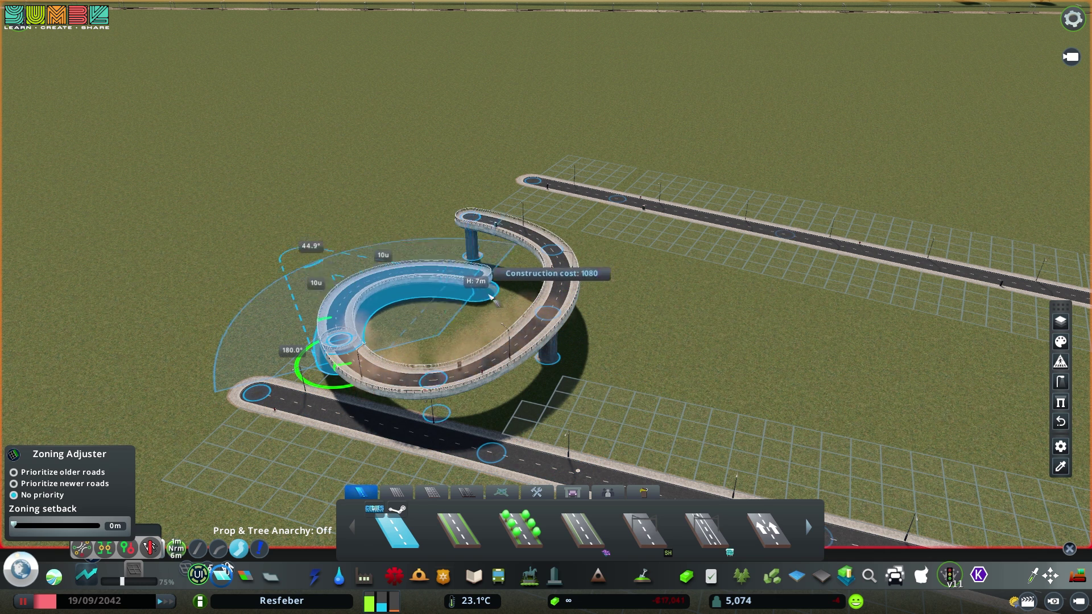
# - Finish the spiral with a freeform section that comes down to ground level inside the loop
pyautogui.press('pagedown')
pyautogui.press('pagedown')
pyautogui.press('pagedown')
pyautogui.press('pagedown')
pyautogui.press('pagedown')
pyautogui.press('pagedown')
pyautogui.press('pagedown')
pyautogui.press('pagedown')
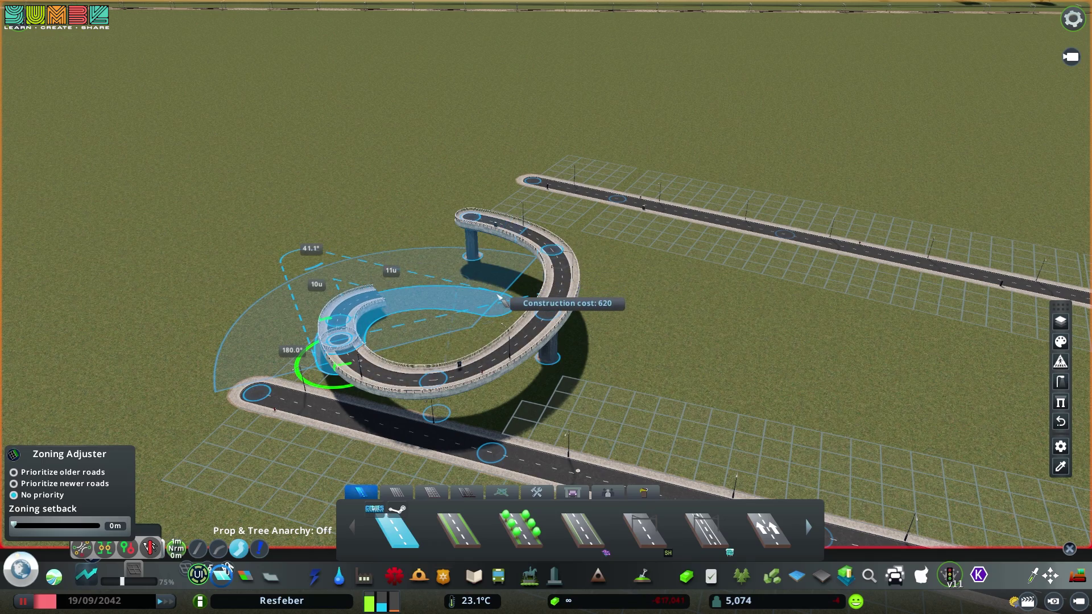
pyautogui.click(500, 298)
pyautogui.press('Escape')
pyautogui.scroll(-5, 673, 378)
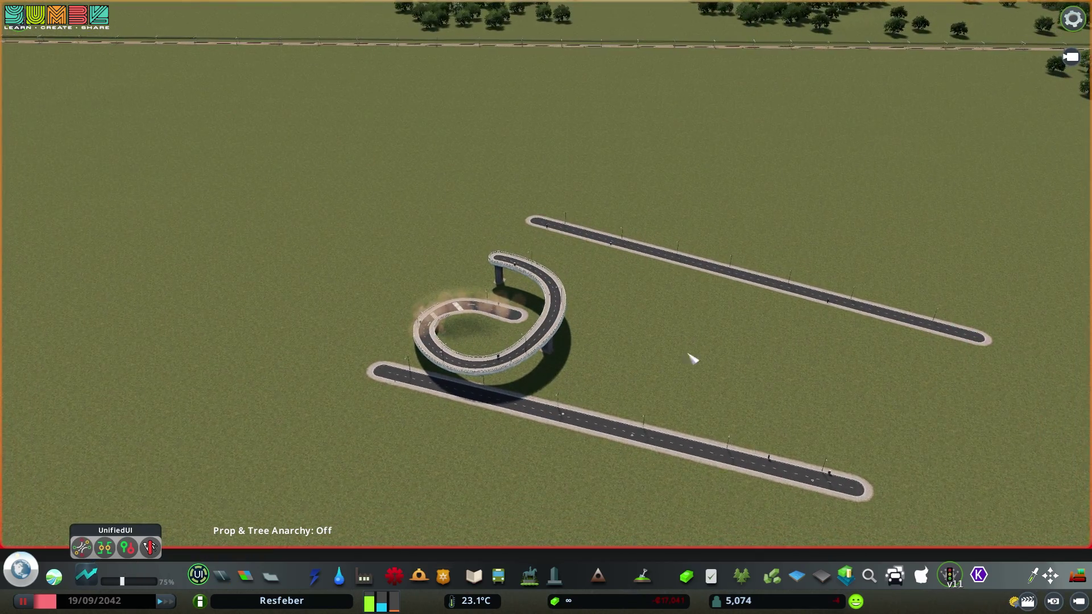
# - Try sloping all nodes of the spiral road with Move It's Slope Objects, inspect the shape and undo it
pyautogui.moveTo(556, 366); pyautogui.dragTo(853, 489)
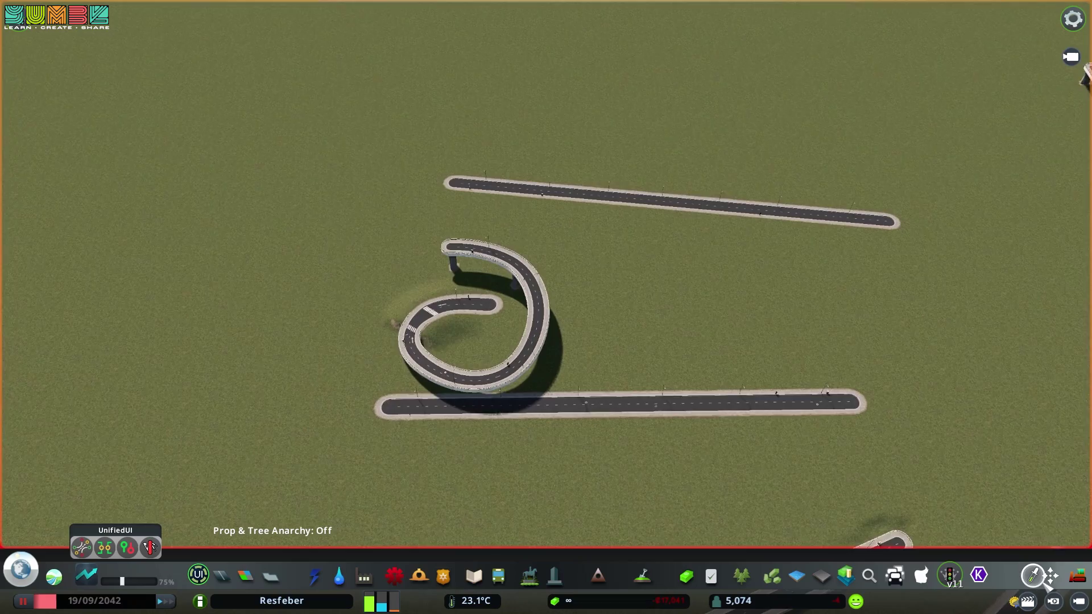
pyautogui.click(1050, 575)
pyautogui.scroll(5, 515, 233)
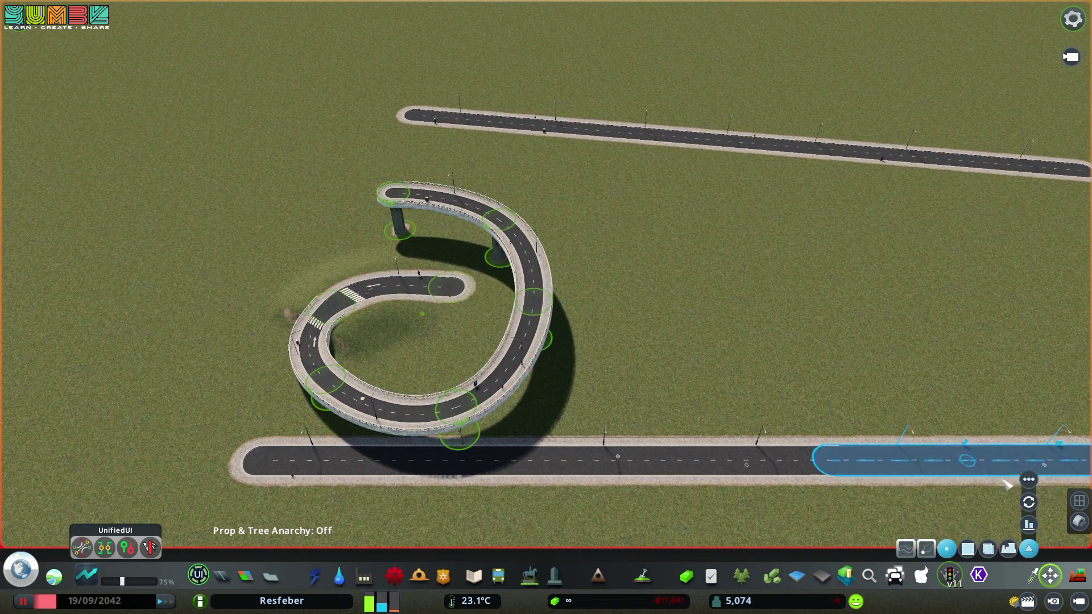
pyautogui.click(1030, 525)
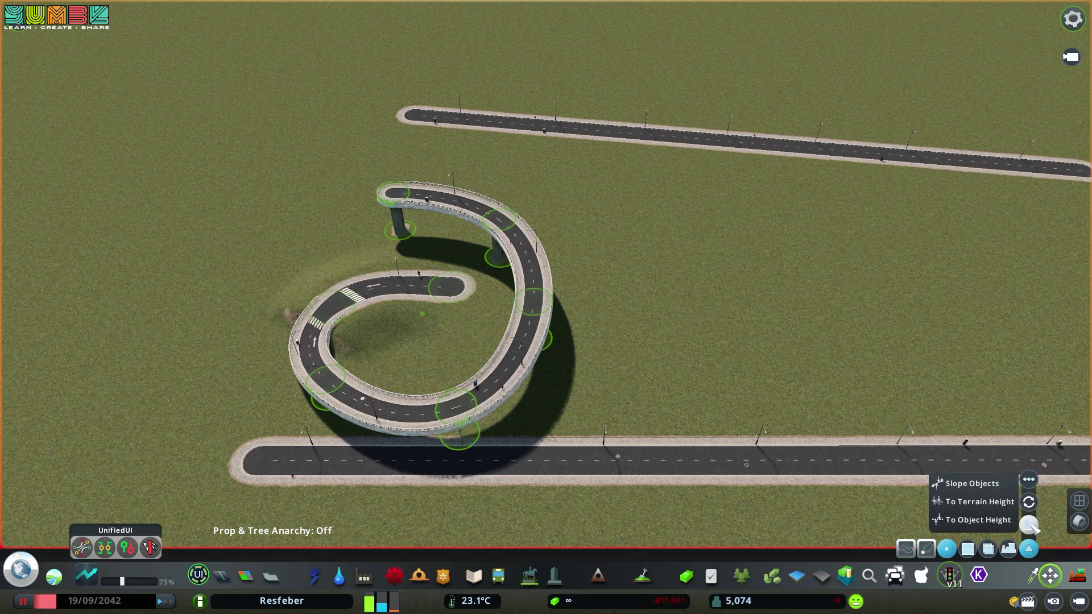
pyautogui.keyDown('shift'); pyautogui.click(966, 485); pyautogui.keyUp('shift')
pyautogui.moveTo(772, 336); pyautogui.dragTo(394, 54)
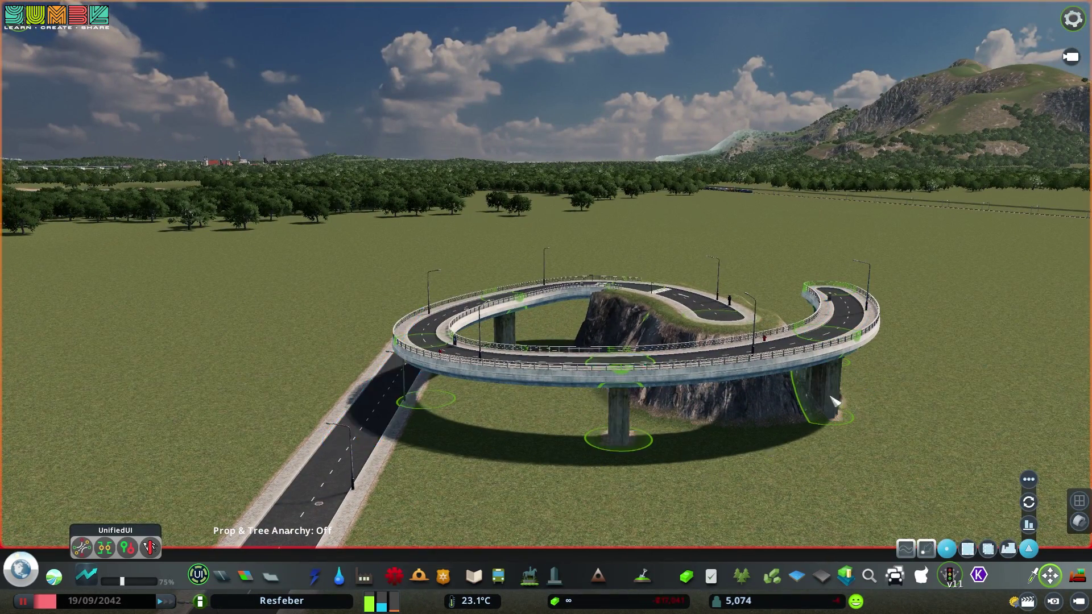
pyautogui.moveTo(768, 360); pyautogui.dragTo(802, 407)
pyautogui.scroll(-3, 802, 407)
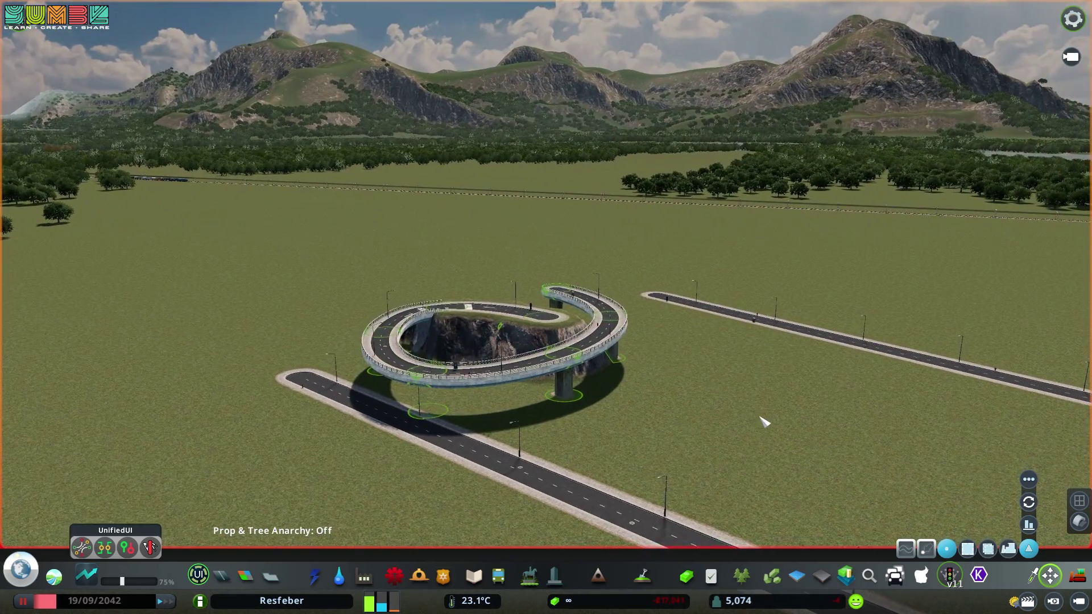
pyautogui.hotkey('ctrl', 'z')
pyautogui.scroll(-3, 734, 426)
# - In Set Slope mode, add the first four nodes of the spiral to the order, starting from its elevated end
pyautogui.click(153, 549)
pyautogui.moveTo(155, 548); pyautogui.dragTo(187, 493)
pyautogui.moveTo(142, 552)
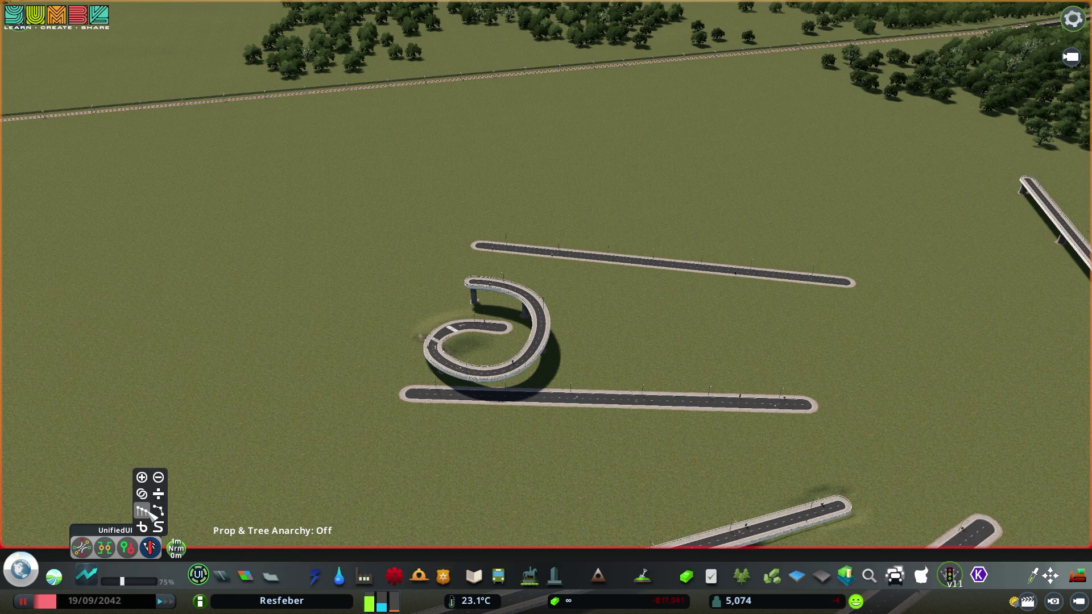
pyautogui.click(151, 513)
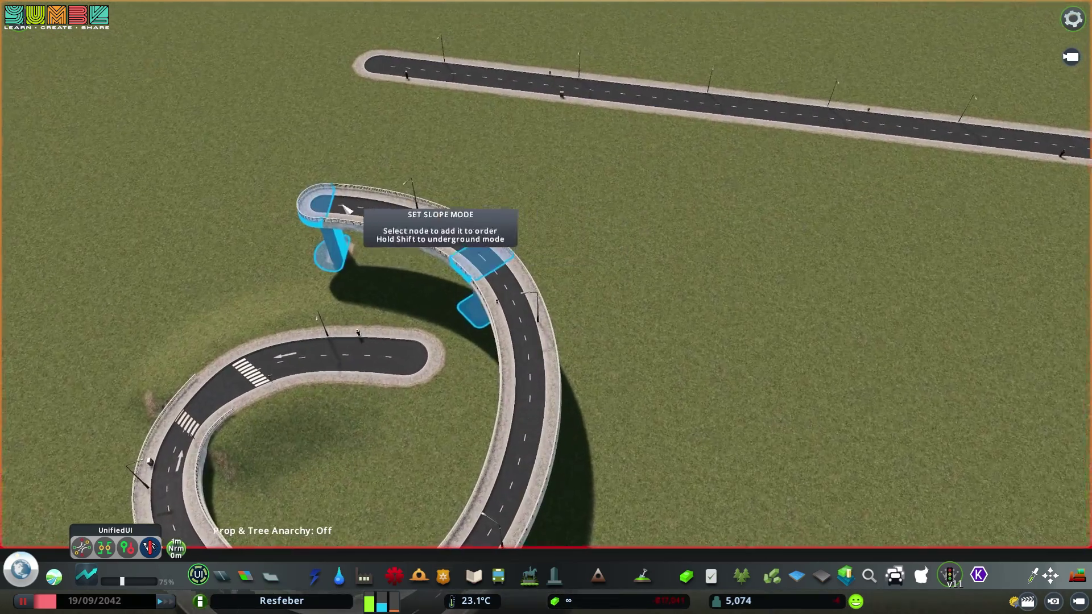
pyautogui.click(316, 207)
pyautogui.press('s')
pyautogui.click(487, 208)
pyautogui.click(532, 349)
pyautogui.press('s')
pyautogui.click(420, 357)
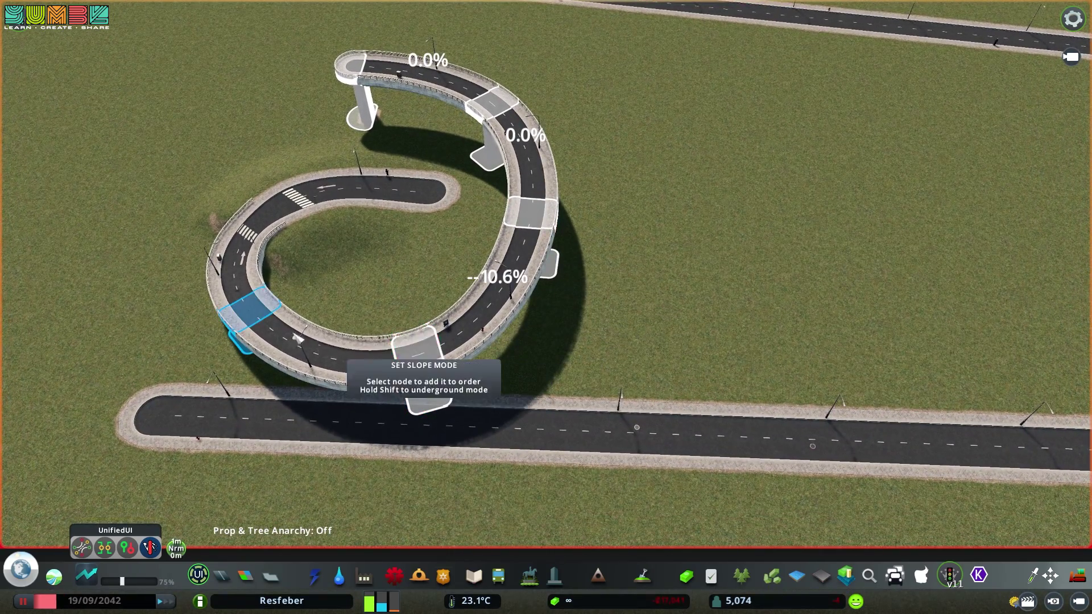
# - Add the remaining three spiral nodes to the slope order, down to the ground-level end inside the loop
pyautogui.click(249, 312)
pyautogui.click(272, 211)
pyautogui.click(445, 194)
pyautogui.moveTo(793, 219); pyautogui.dragTo(759, 335)
pyautogui.press('s')
pyautogui.moveTo(648, 177); pyautogui.dragTo(616, 134)
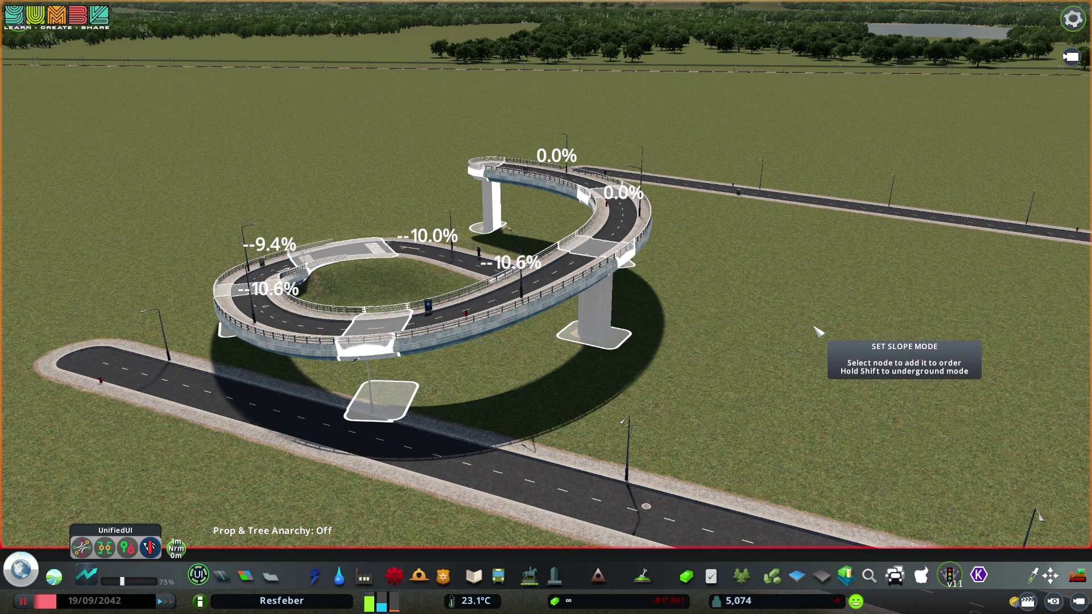
# - Apply Set Slope to the ordered spiral nodes, compare the slope along the road and clear the node order
pyautogui.press('Return')
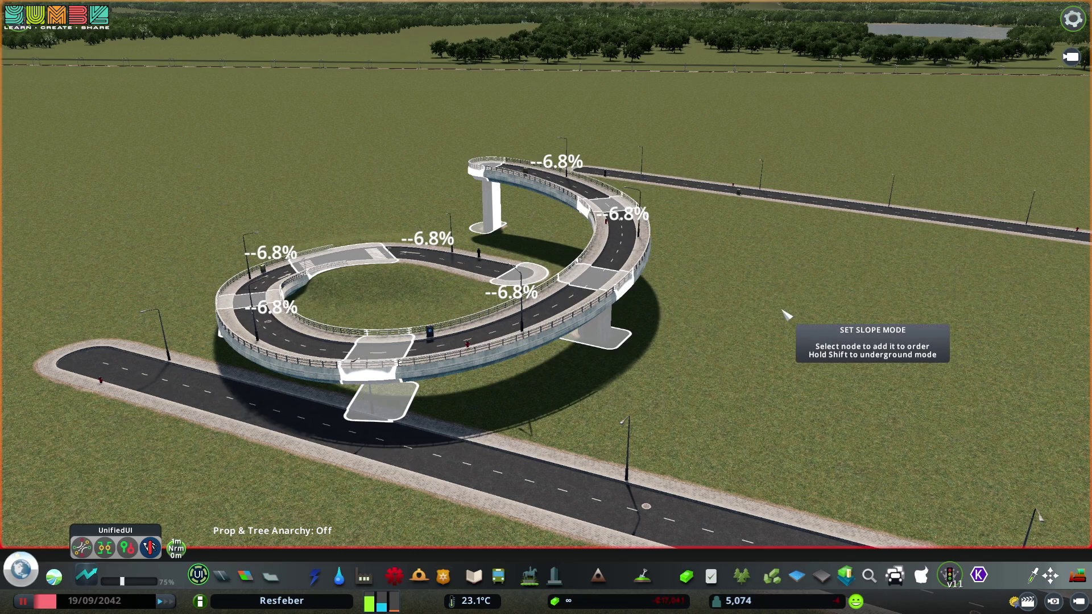
pyautogui.scroll(-2, 793, 276)
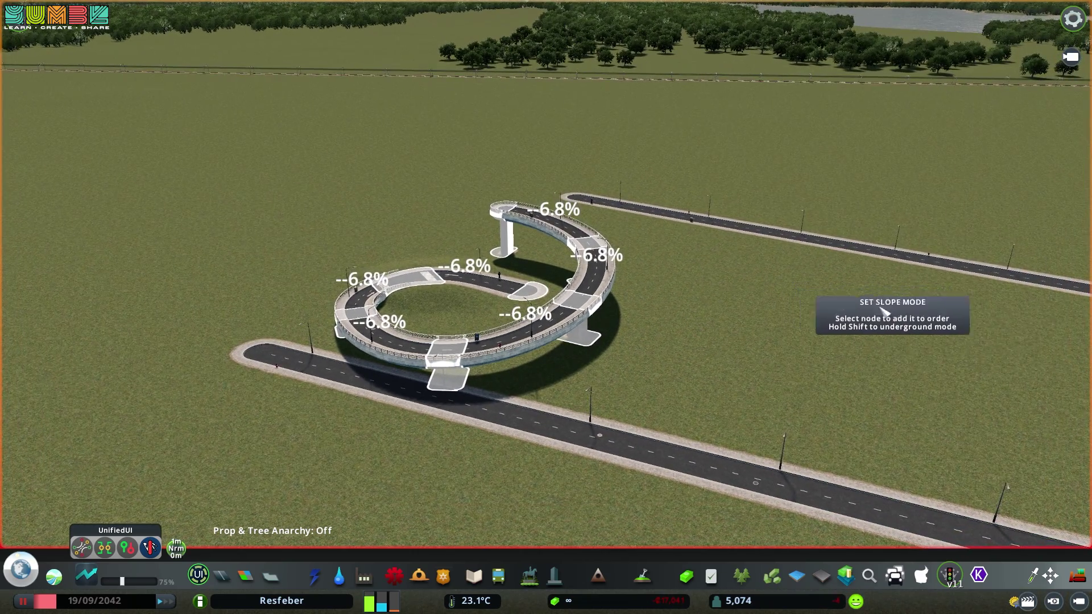
pyautogui.scroll(2, 453, 227)
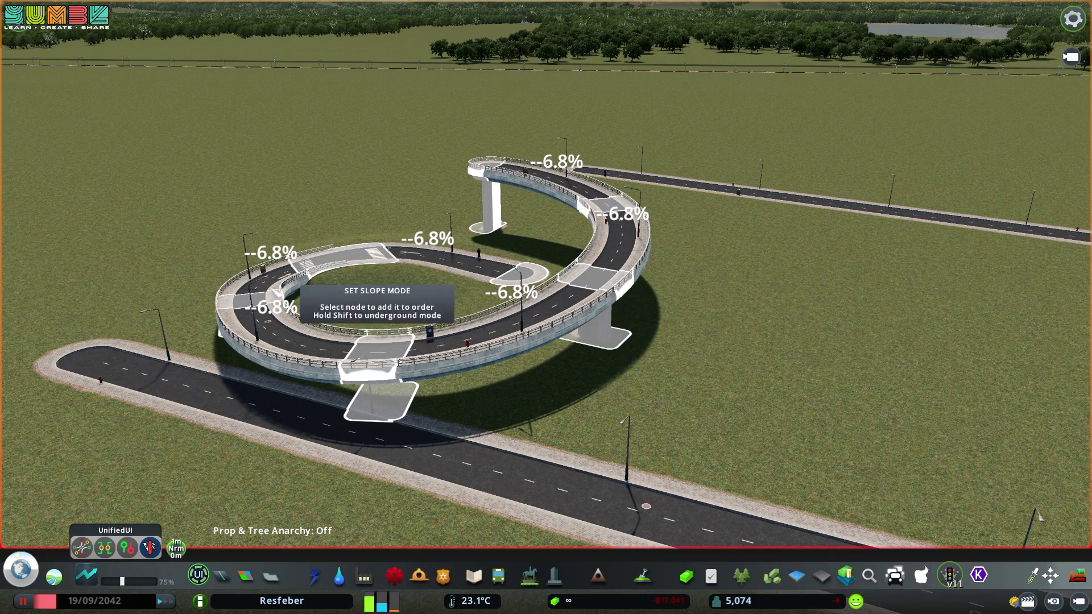
pyautogui.rightClick(745, 358)
# - Examine the sloped spiral up close from several angles, especially the crosswalk node where it reaches the ground
pyautogui.moveTo(739, 365); pyautogui.dragTo(749, 419)
pyautogui.scroll(2, 825, 347)
pyautogui.scroll(-3, 796, 330)
pyautogui.moveTo(637, 378); pyautogui.dragTo(612, 352)
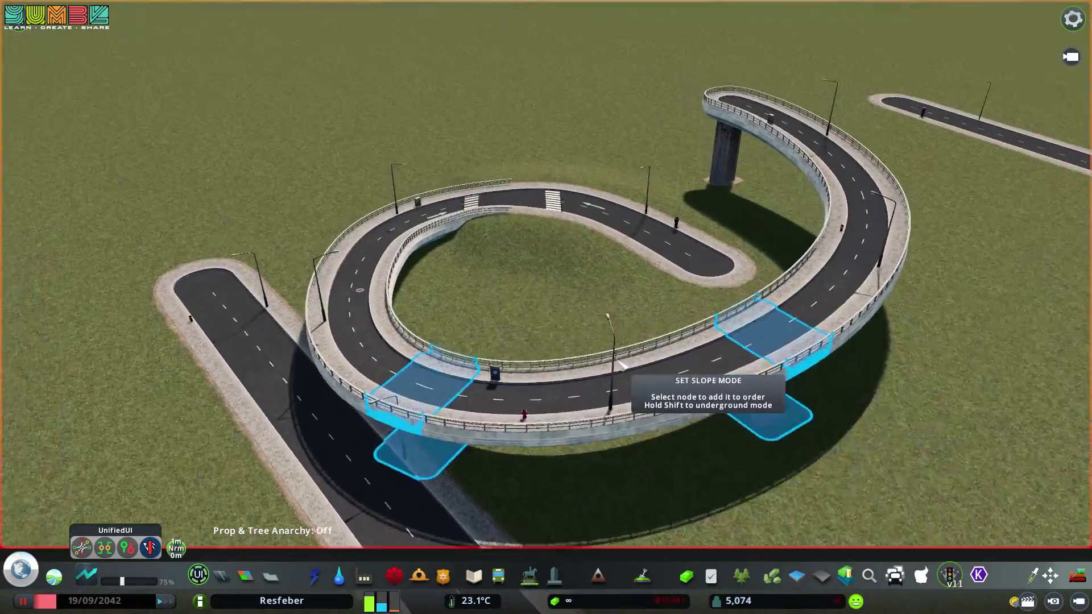
pyautogui.scroll(3, 612, 304)
pyautogui.scroll(-3, 517, 245)
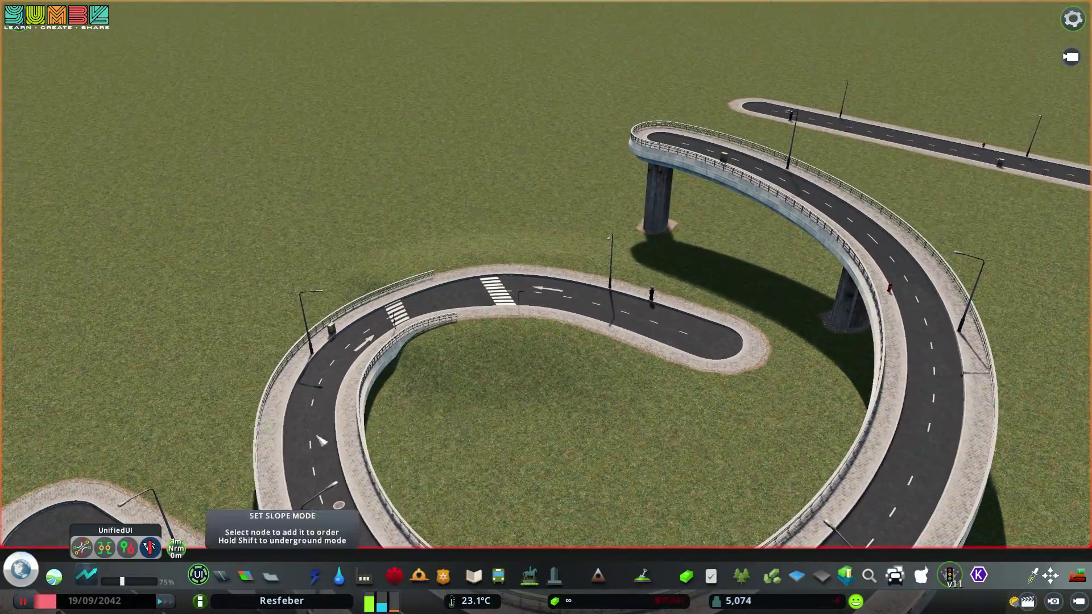
pyautogui.scroll(3, 480, 444)
pyautogui.moveTo(448, 320); pyautogui.dragTo(375, 461)
pyautogui.scroll(-3, 341, 472)
pyautogui.scroll(-3, 187, 526)
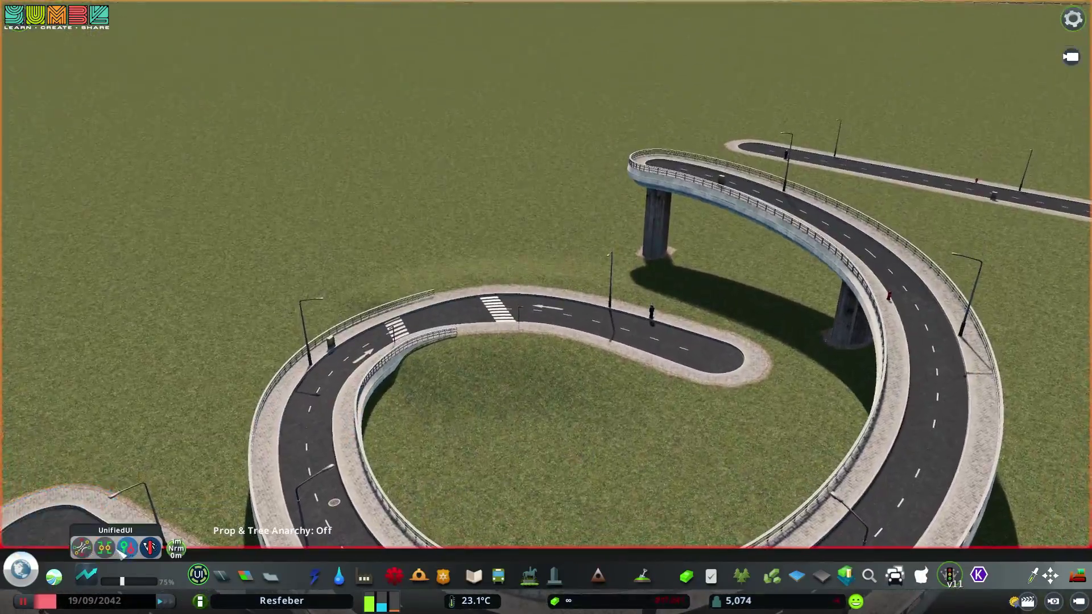
# - In the node editor, set the style of the spiral's crosswalk node near ground level to Slope
pyautogui.click(112, 554)
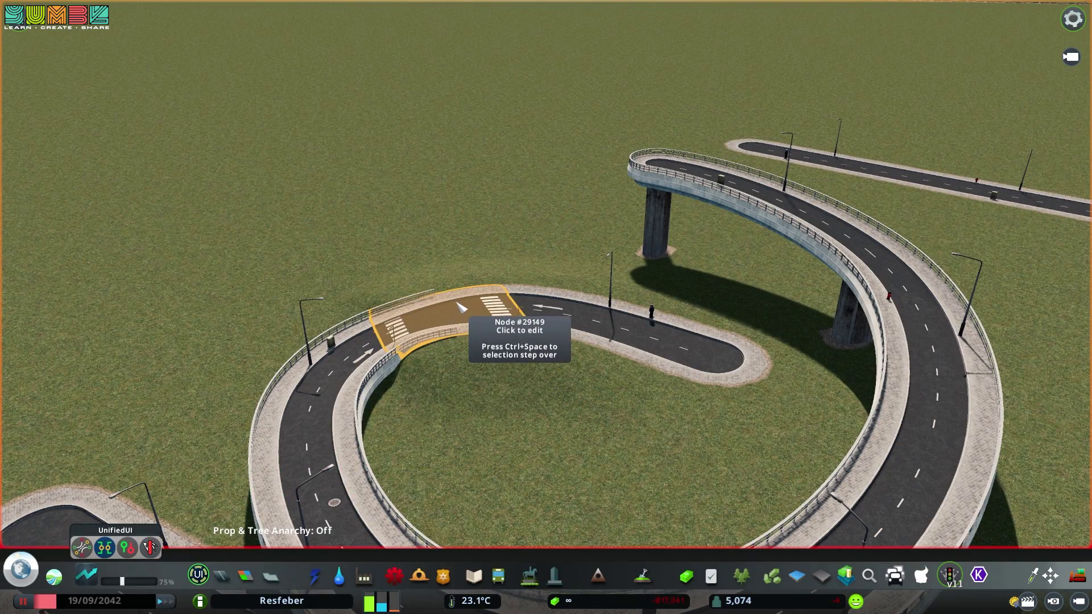
pyautogui.click(498, 310)
pyautogui.click(210, 106)
pyautogui.scroll(3, 557, 399)
pyautogui.scroll(-5, 551, 397)
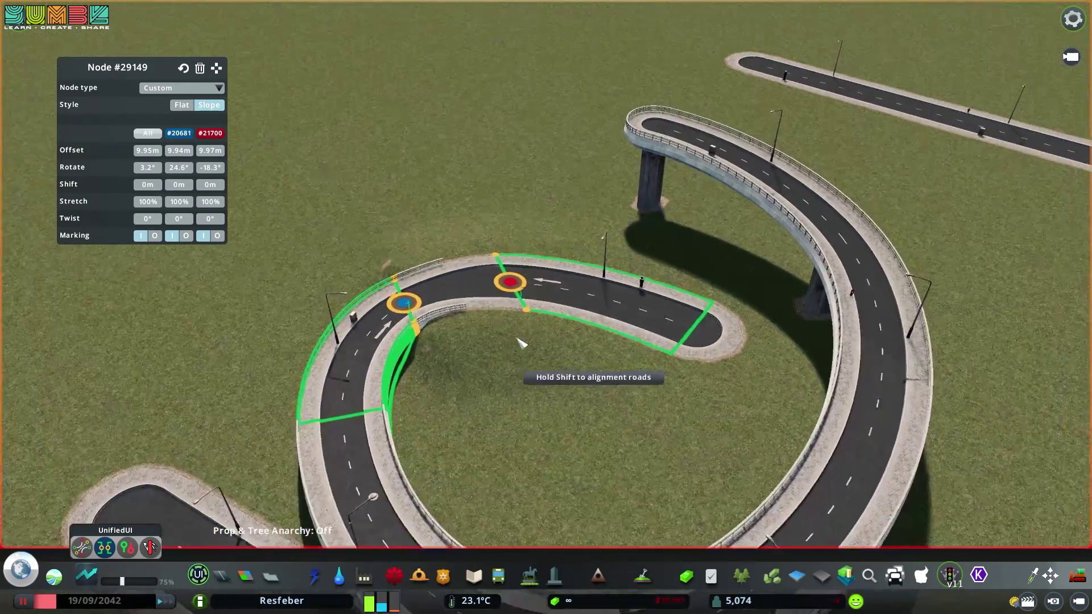
pyautogui.scroll(-4, 521, 343)
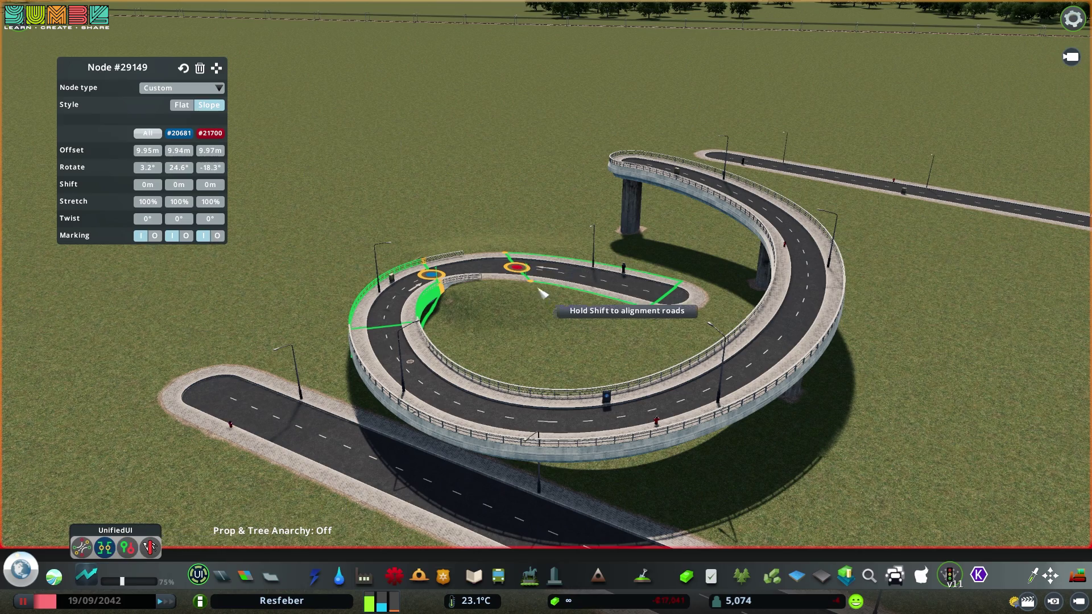
pyautogui.press('Escape')
pyautogui.scroll(-4, 714, 318)
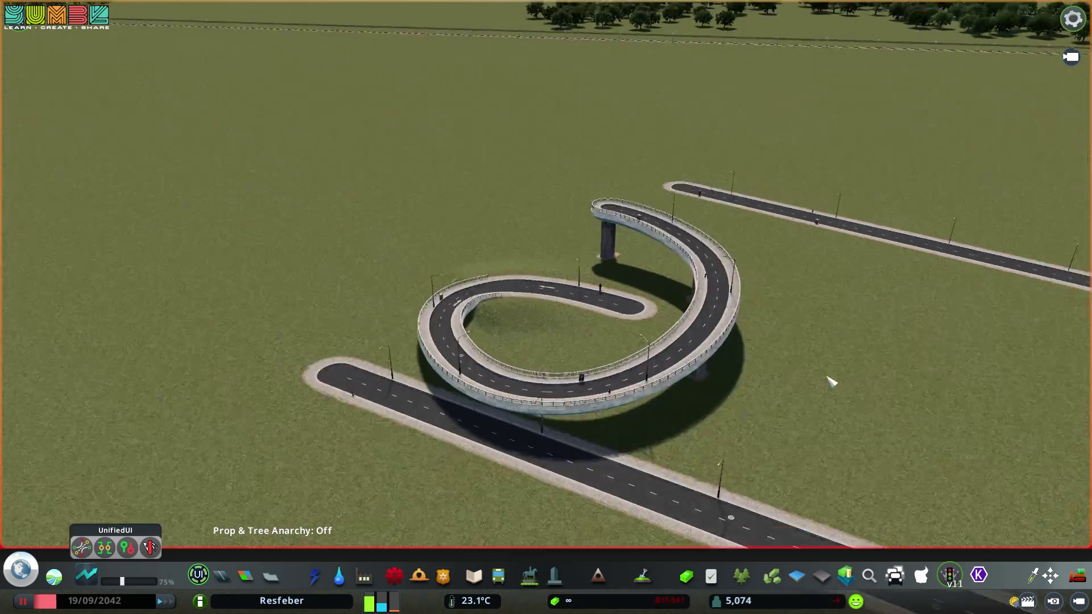
# - Bulldoze the entire spiral road between the two straight test roads
pyautogui.moveTo(814, 386); pyautogui.dragTo(579, 214)
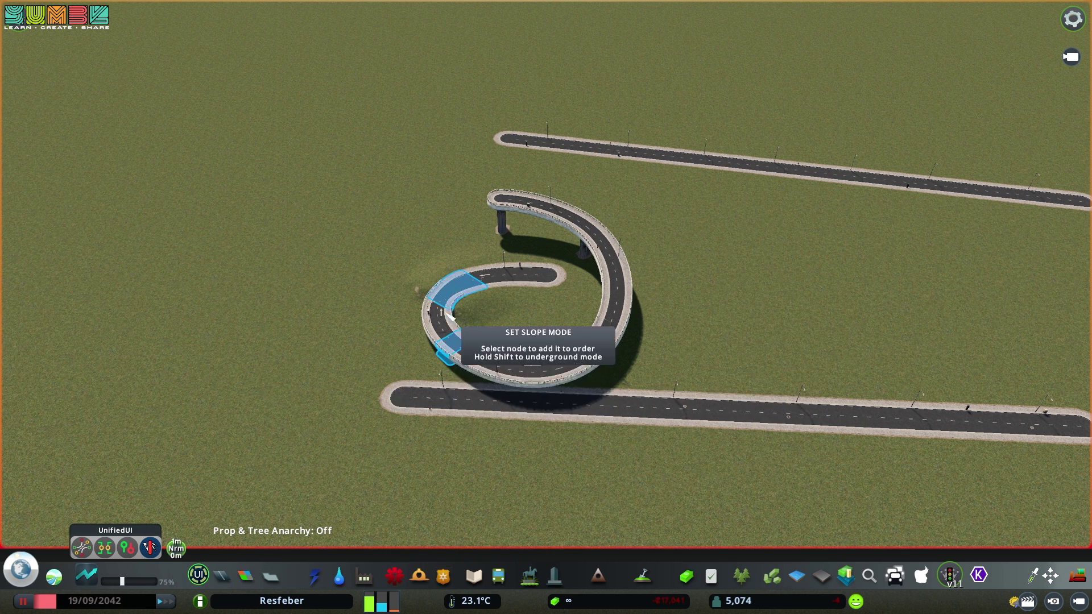
pyautogui.press('b')
pyautogui.moveTo(560, 200)
pyautogui.mouseDown()
pyautogui.moveTo(614, 312)
pyautogui.moveTo(459, 344)
pyautogui.moveTo(550, 292)
pyautogui.mouseUp()
pyautogui.scroll(-5, 740, 306)
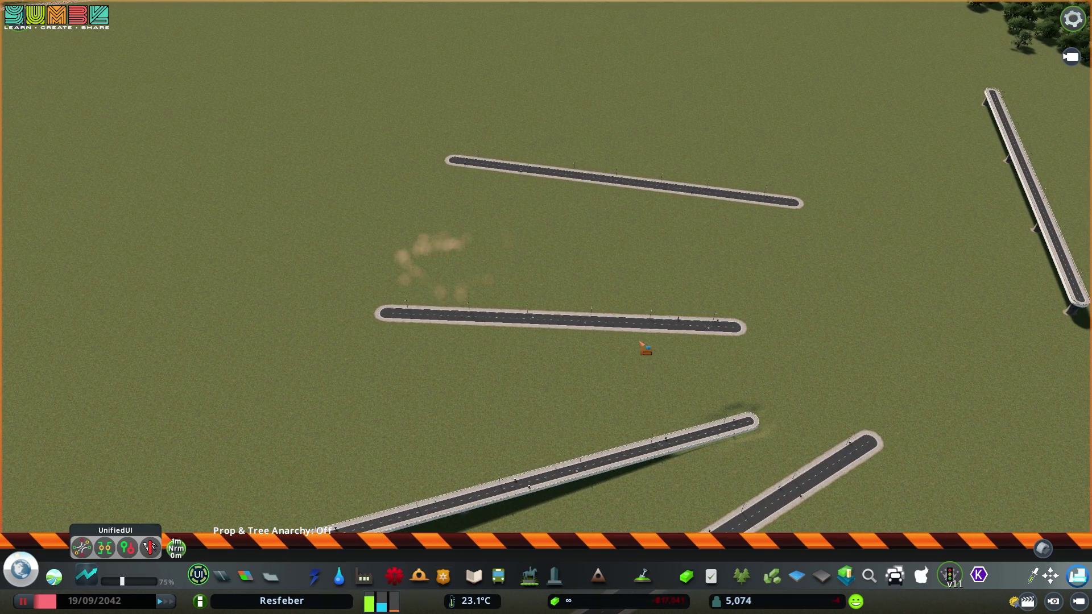
pyautogui.press('b')
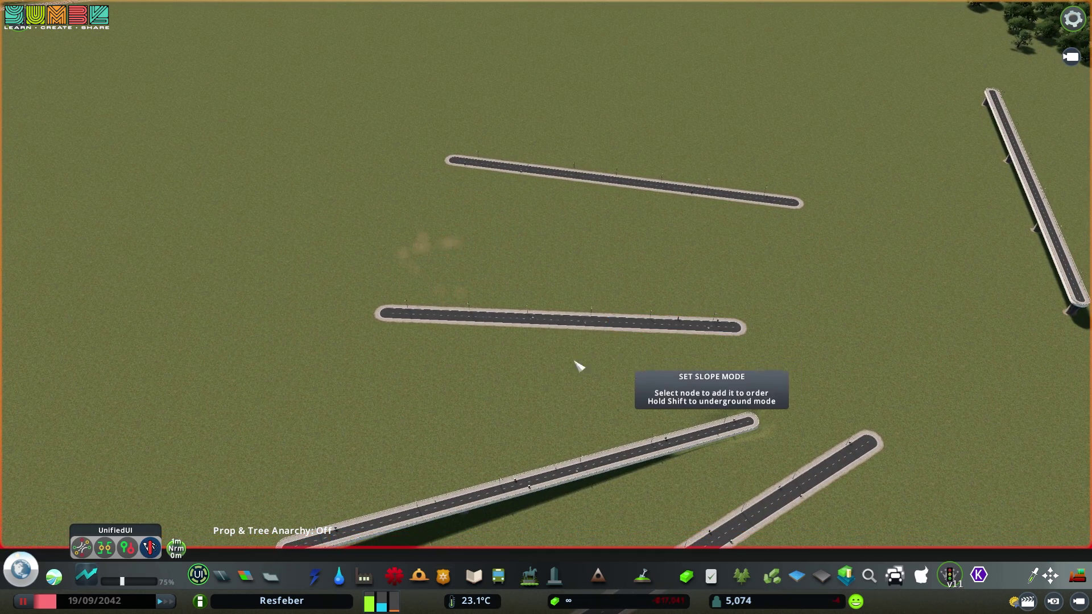
# - Draw the first two straight sections of an angular road on the empty field beside the straight test roads
pyautogui.click(222, 584)
pyautogui.press('a')
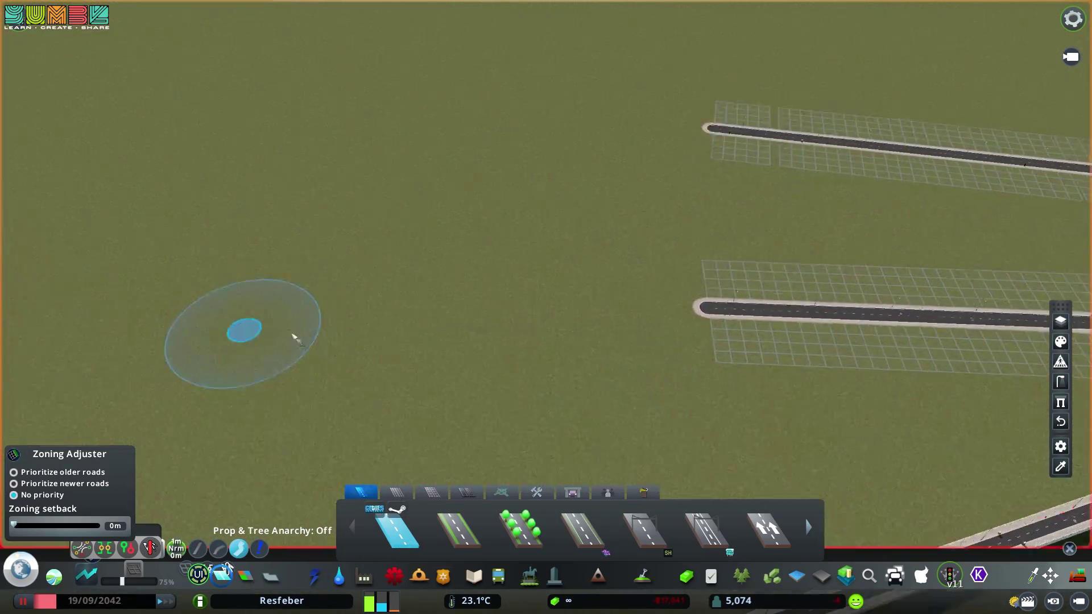
pyautogui.scroll(2, 262, 364)
pyautogui.press('a')
pyautogui.scroll(-4, 392, 228)
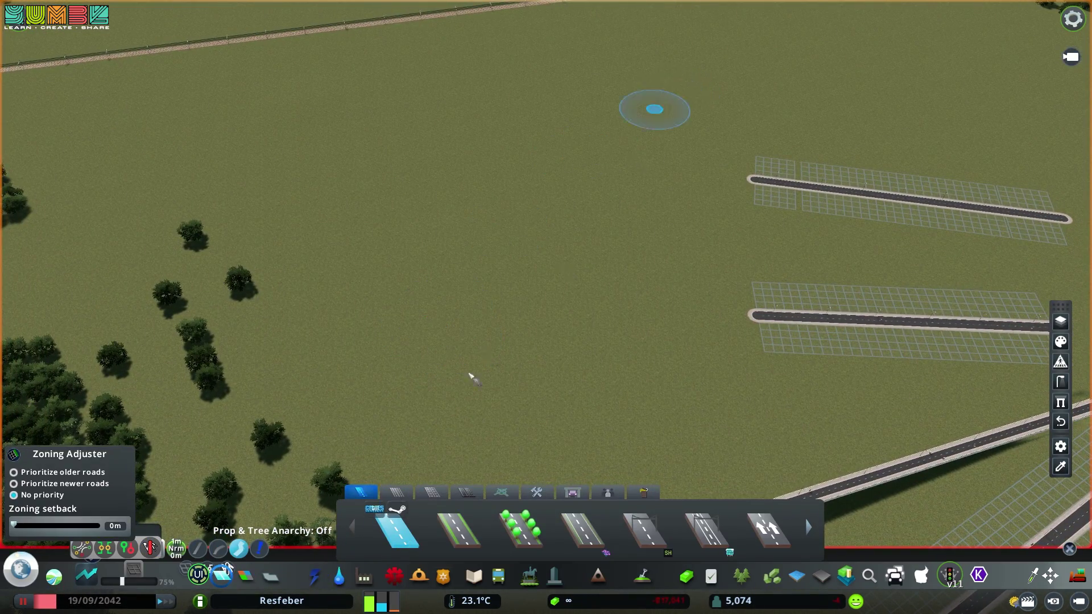
pyautogui.scroll(3, 463, 387)
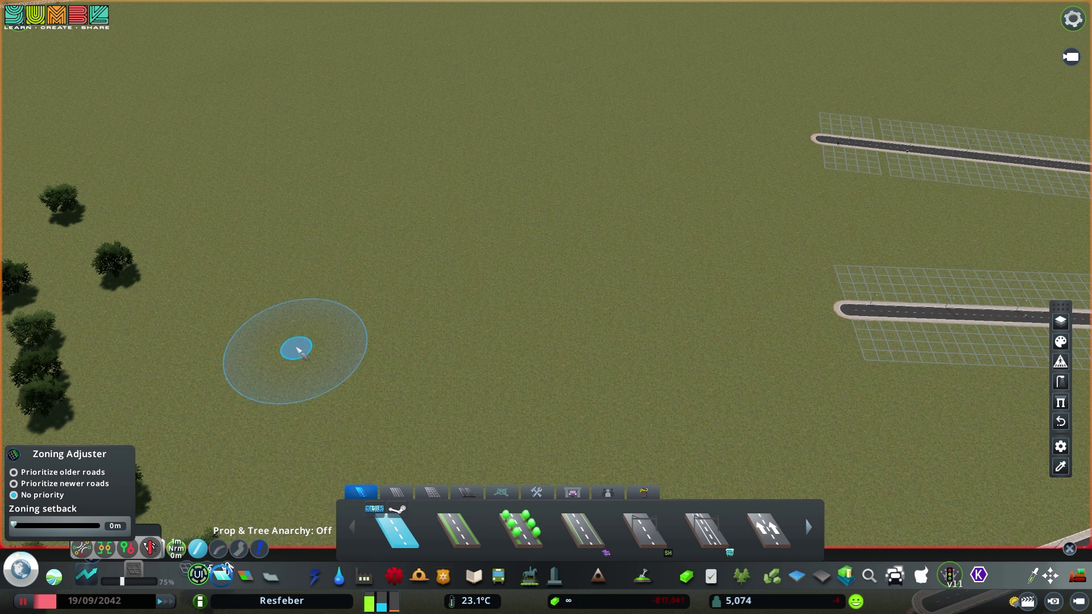
pyautogui.click(297, 348)
pyautogui.click(504, 282)
pyautogui.click(569, 159)
# - Continue the angular road with three more straight sections that bend round into a rough half circle
pyautogui.press('w')
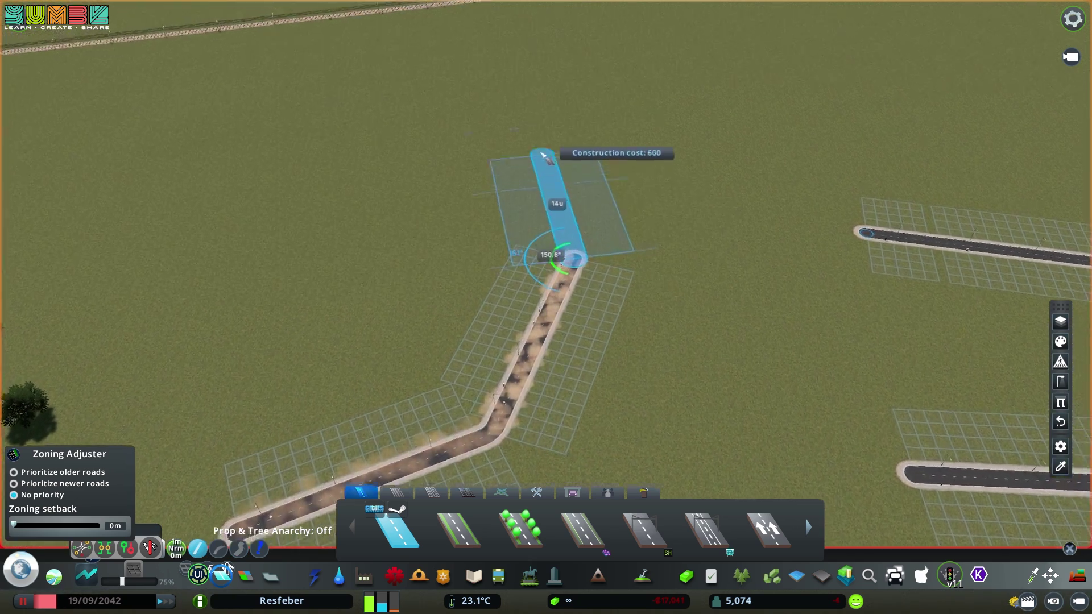
pyautogui.click(541, 154)
pyautogui.press('a')
pyautogui.click(477, 106)
pyautogui.scroll(-3, 506, 321)
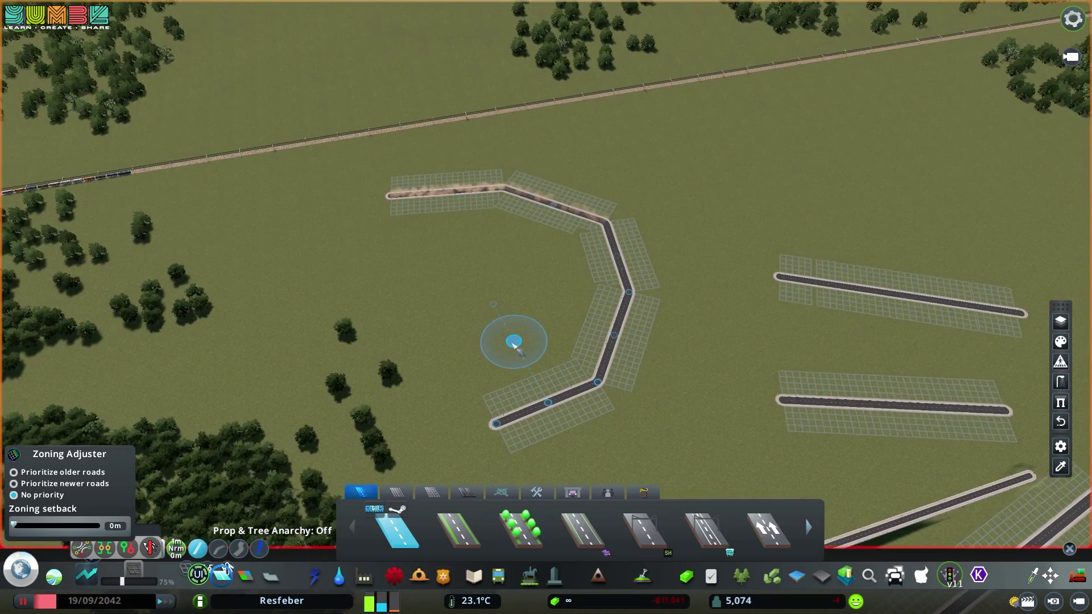
pyautogui.press('Escape')
# - Start Arrange at Line mode and add the node at the angular road's first bend to the order
pyautogui.scroll(3, 626, 339)
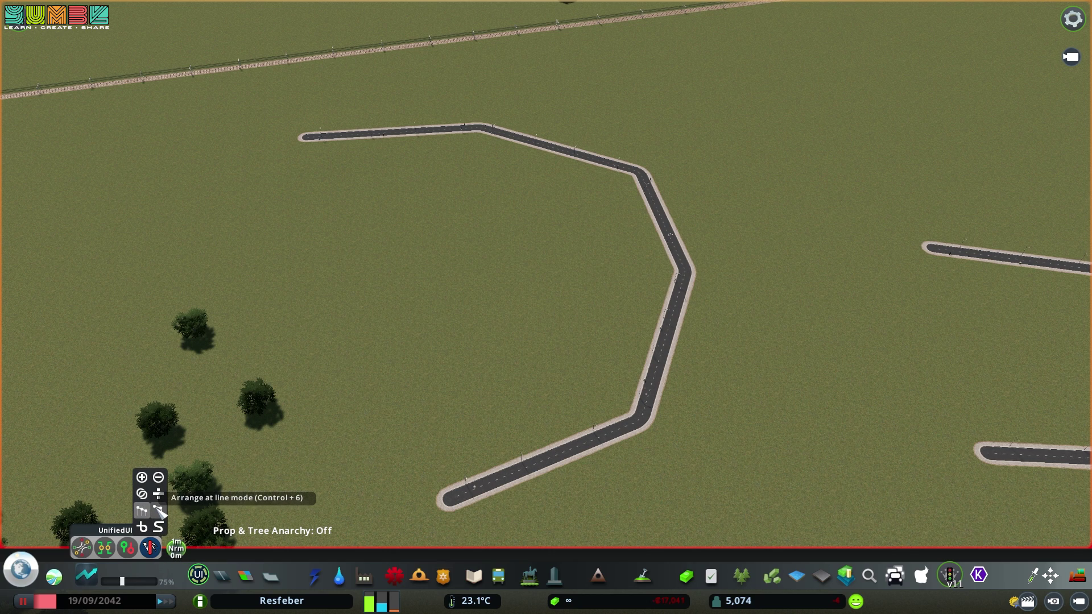
pyautogui.click(159, 512)
pyautogui.click(548, 453)
pyautogui.click(639, 419)
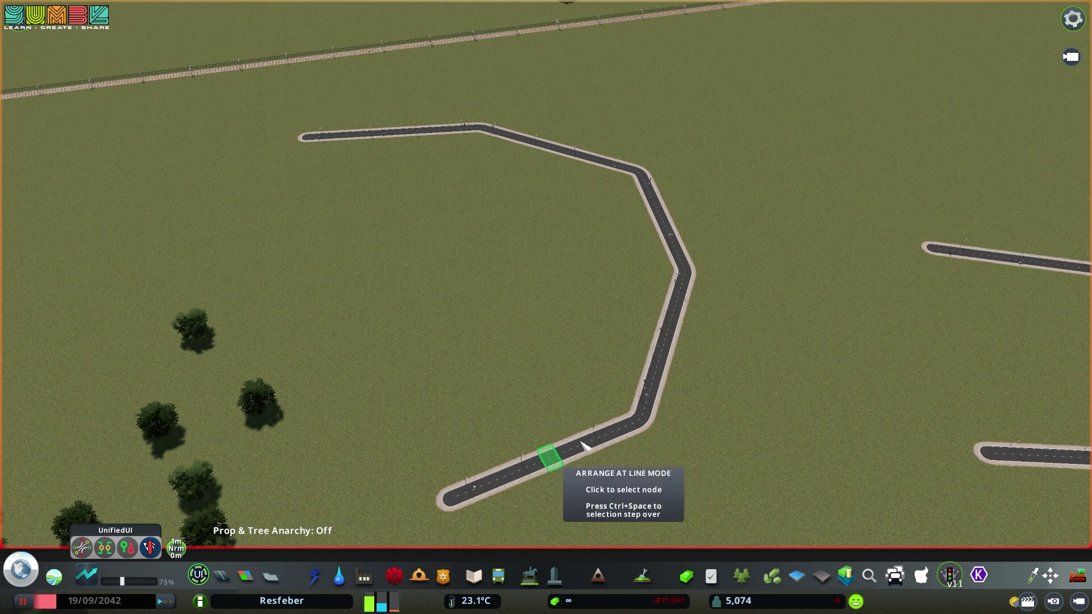
pyautogui.scroll(3, 549, 455)
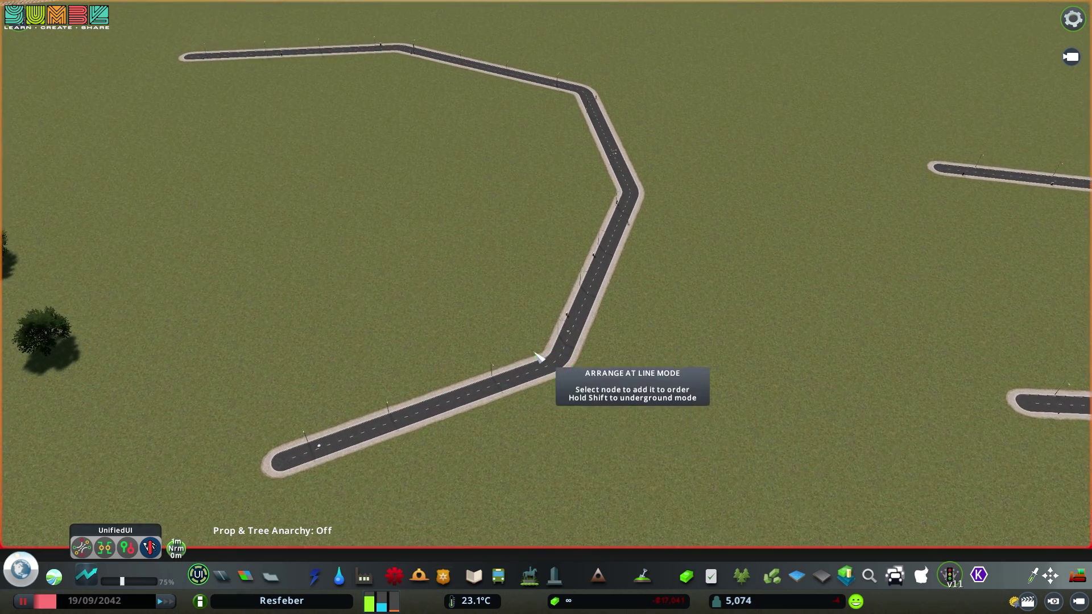
pyautogui.click(450, 410)
pyautogui.click(562, 368)
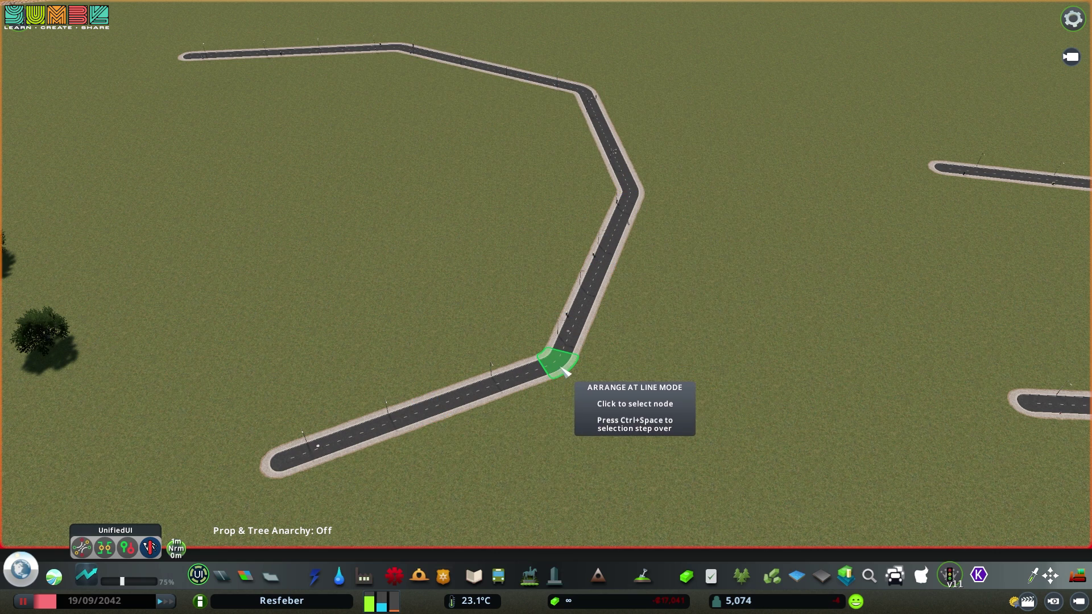
pyautogui.click(562, 368)
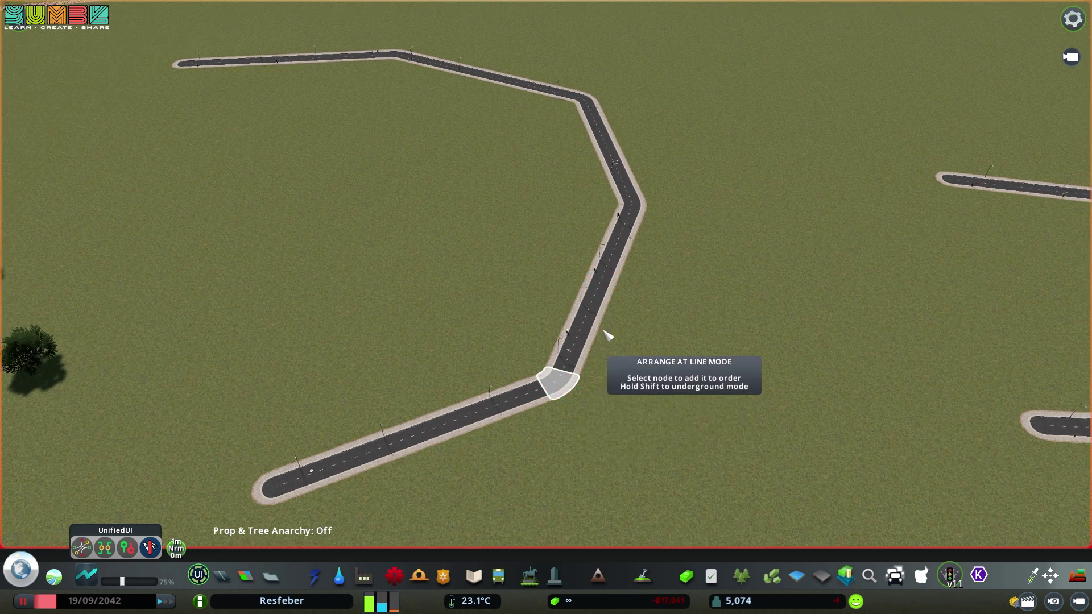
# - Add the next six nodes of the angular road to the line order, up to its fourth bend
pyautogui.click(603, 334)
pyautogui.click(638, 245)
pyautogui.click(636, 245)
pyautogui.press('w')
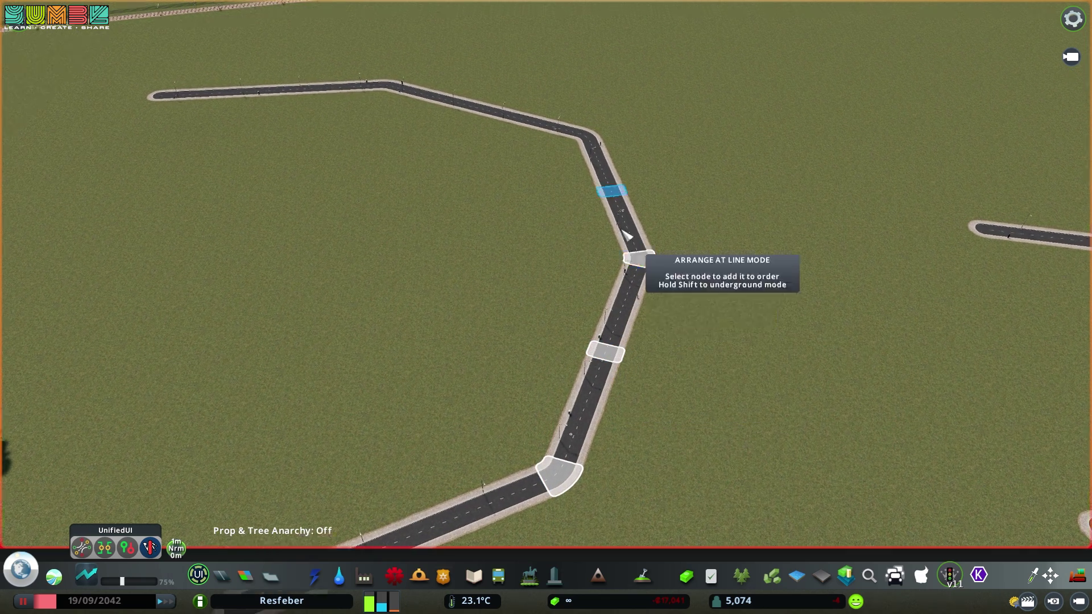
pyautogui.click(618, 230)
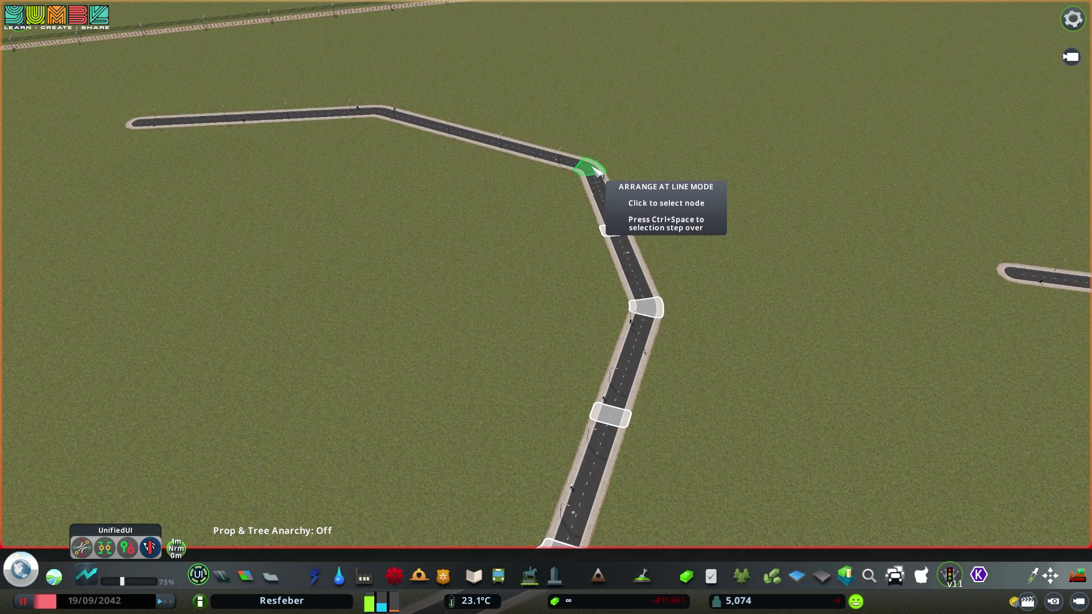
pyautogui.click(592, 167)
pyautogui.click(479, 139)
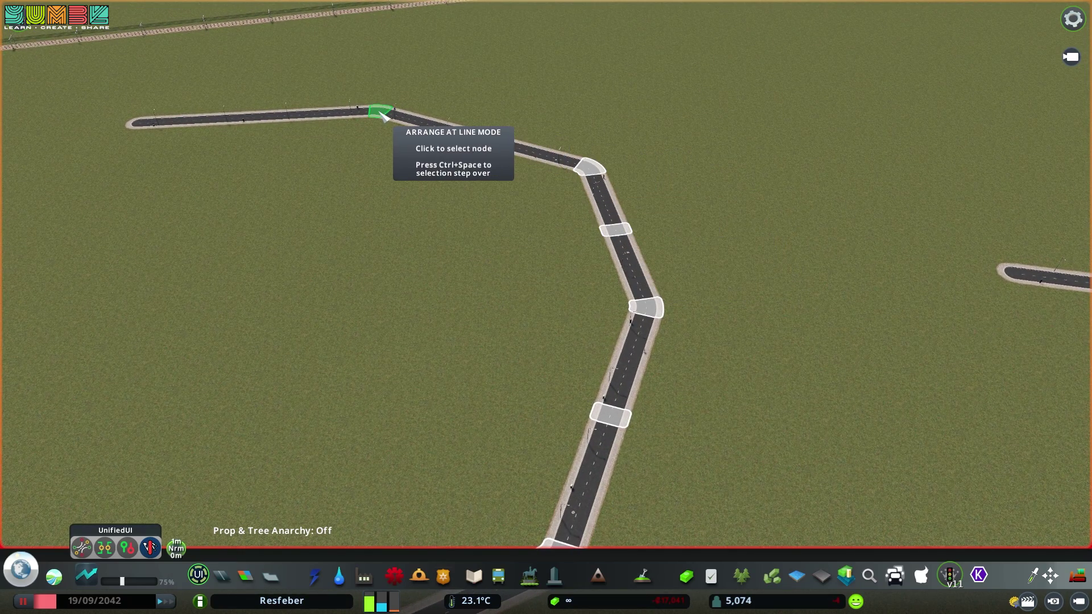
pyautogui.click(381, 112)
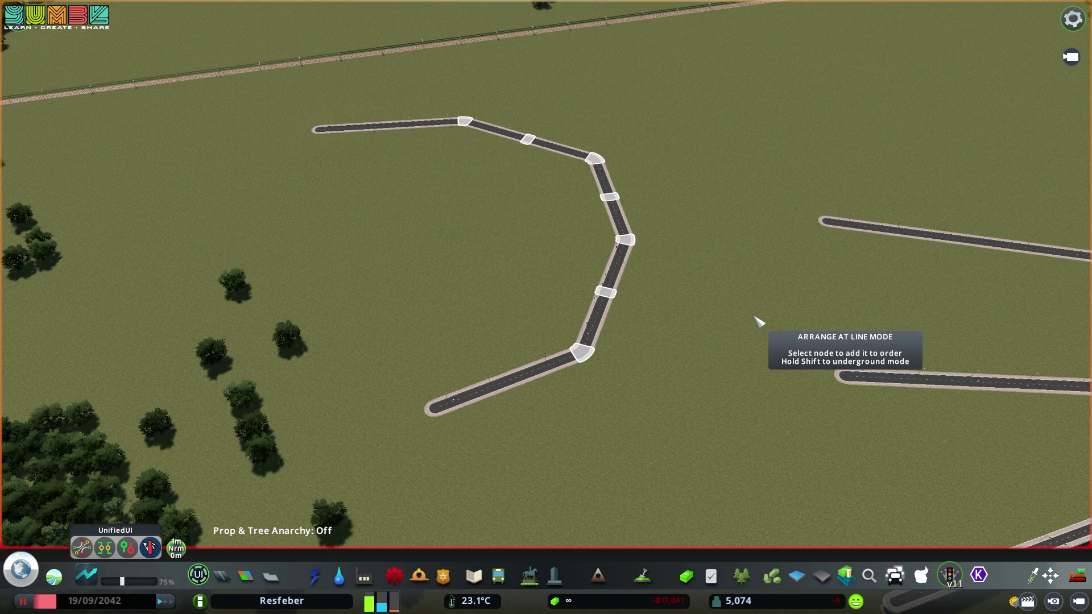
# - Arrange the ordered nodes into a smooth curve and inspect where it meets the straight end sections
pyautogui.press('Return')
pyautogui.press('w')
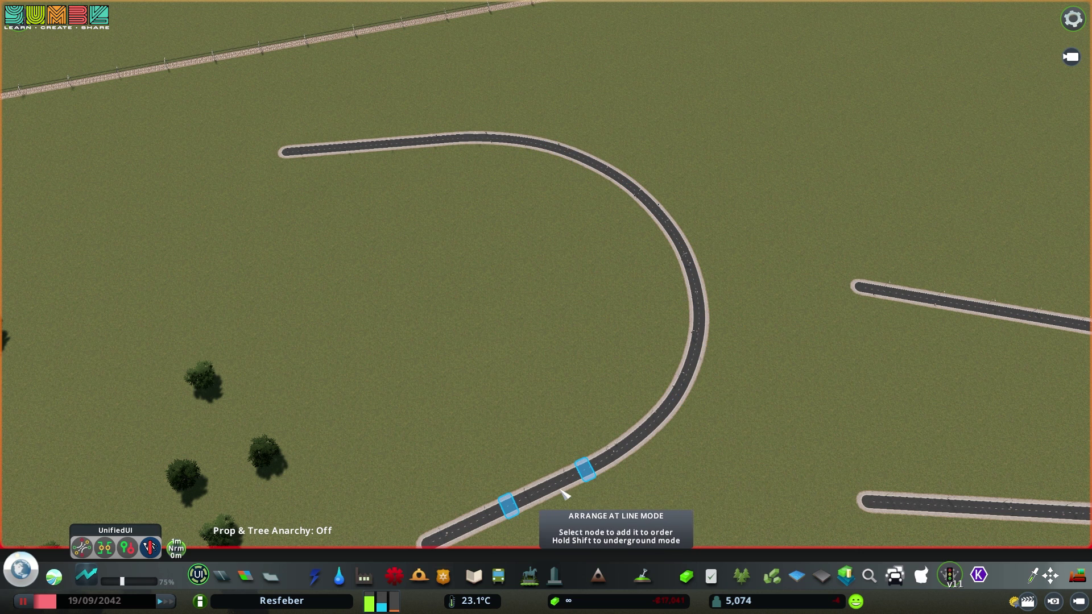
pyautogui.click(588, 471)
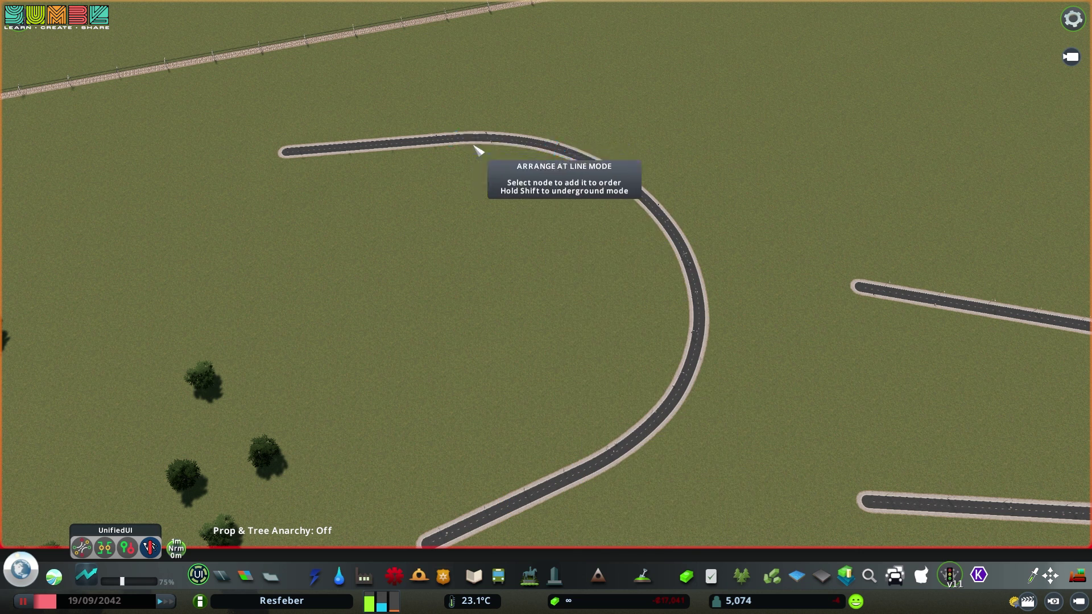
pyautogui.moveTo(609, 408); pyautogui.dragTo(586, 464)
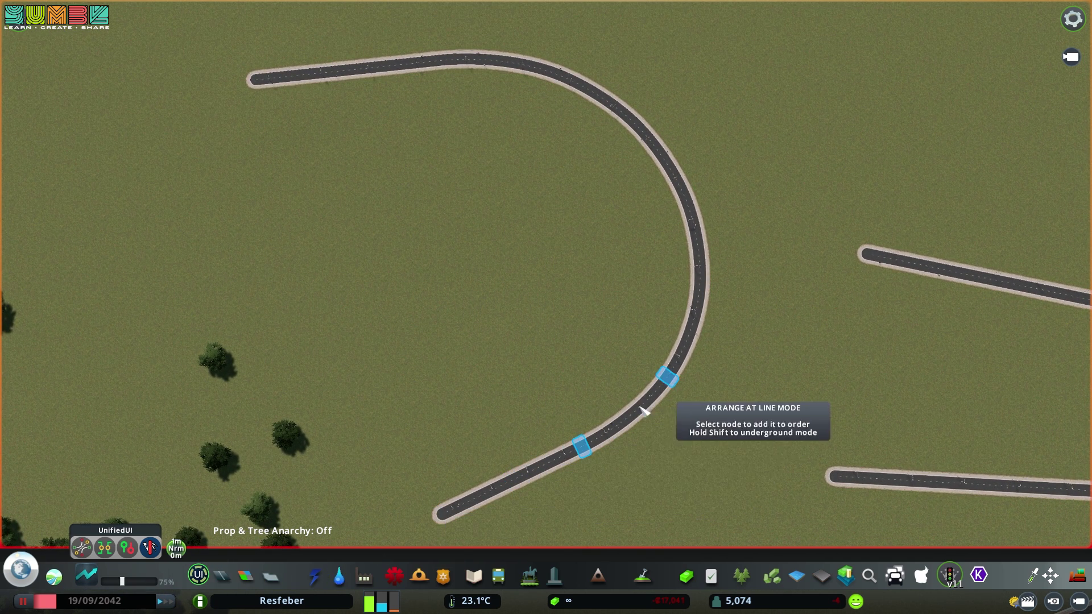
pyautogui.rightClick(595, 441)
pyautogui.click(586, 445)
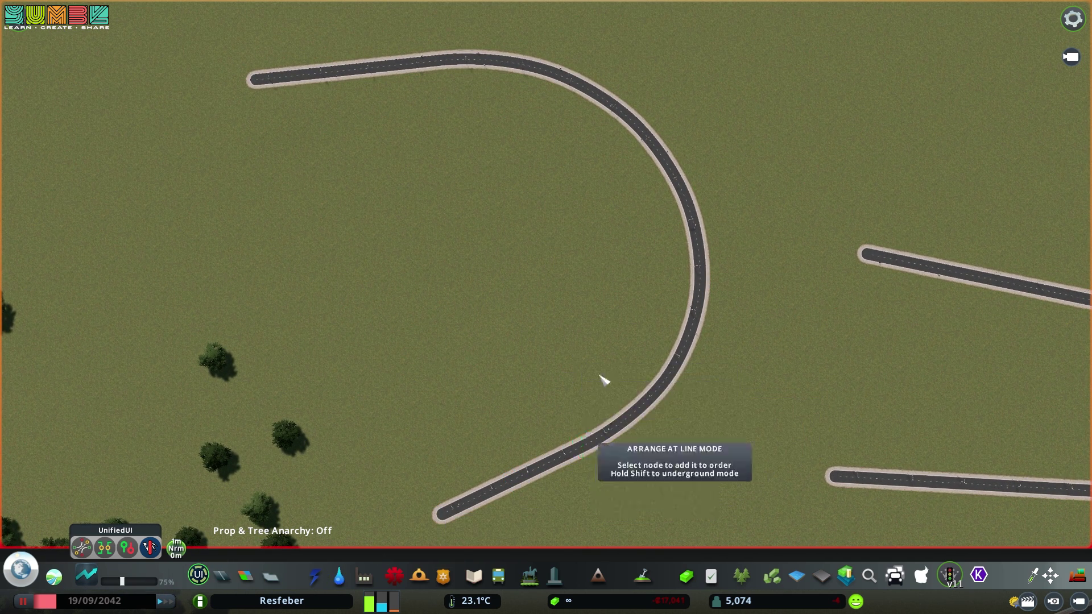
pyautogui.scroll(-4, 609, 373)
pyautogui.scroll(4, 631, 443)
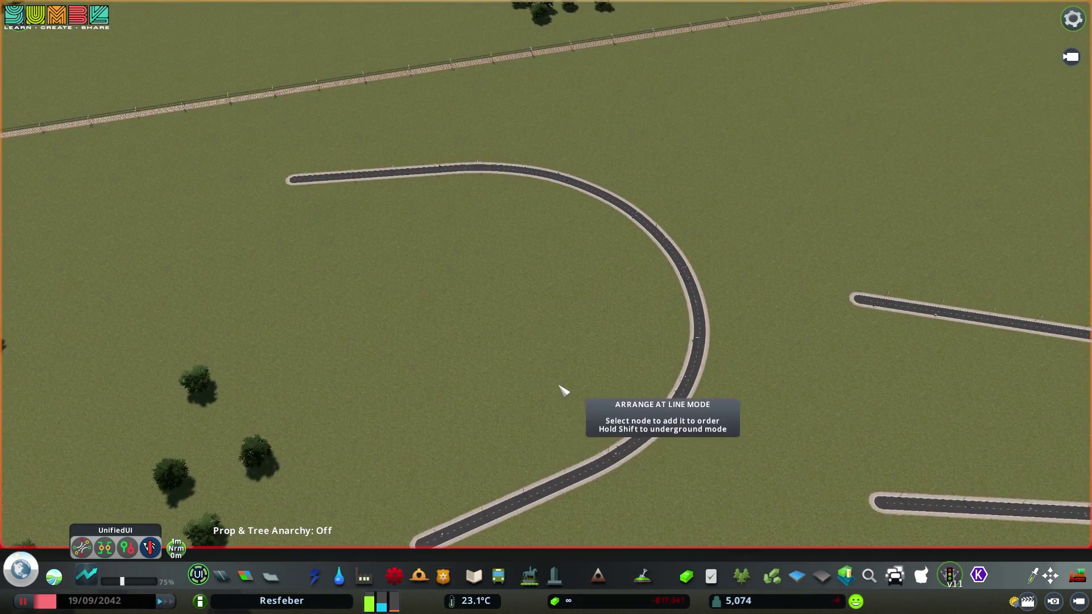
# - Restart Arrange at Line mode and add the curved road's nodes to the order, from its lower end to the middle of the bend
pyautogui.press('s')
pyautogui.press('a')
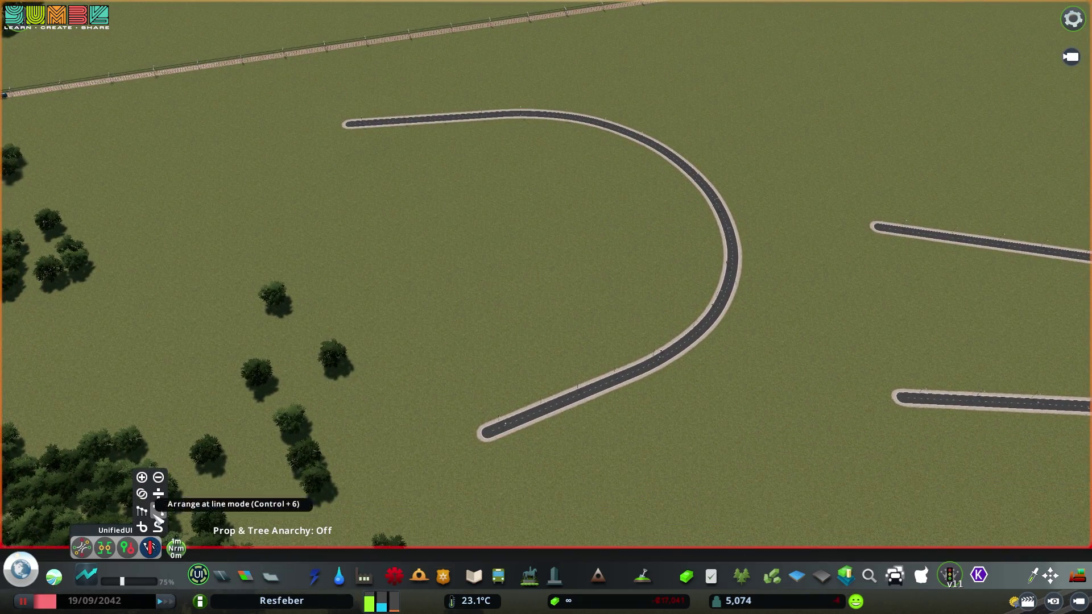
pyautogui.scroll(3, 535, 441)
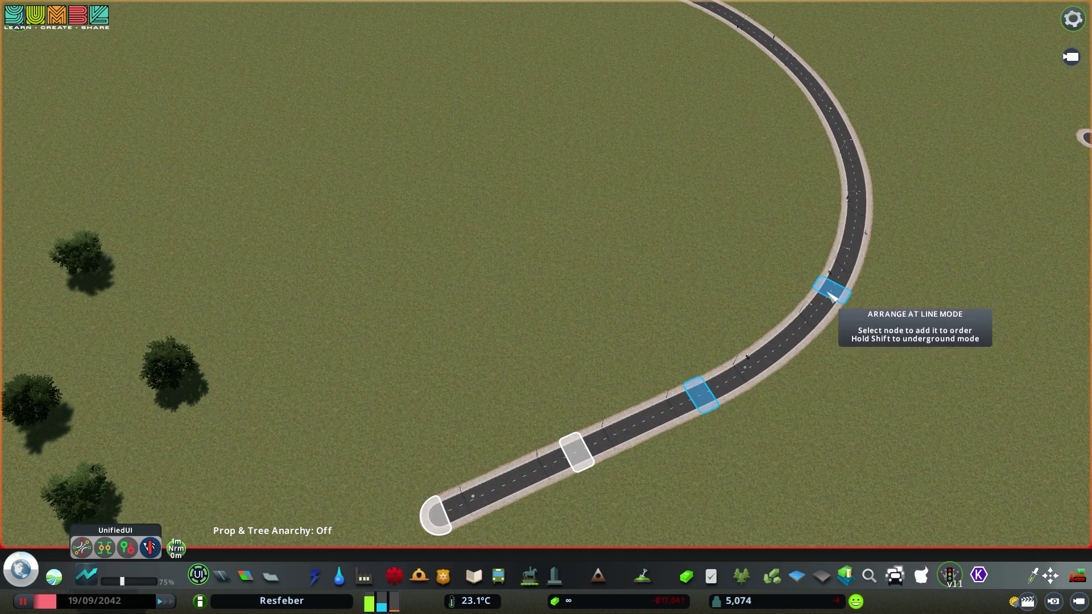
pyautogui.click(709, 401)
pyautogui.click(834, 290)
pyautogui.press('w')
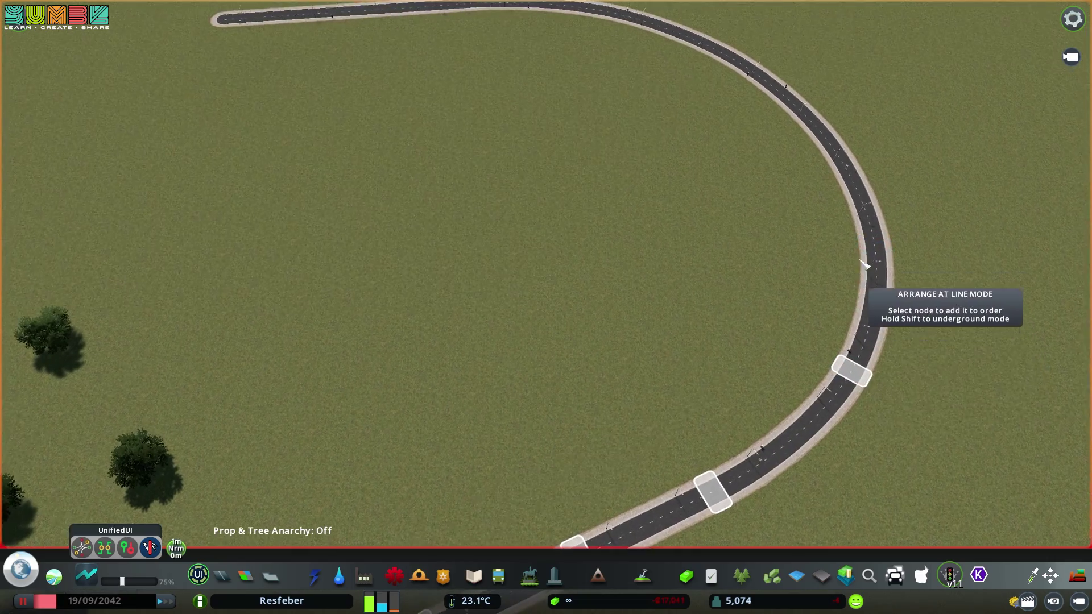
pyautogui.click(884, 256)
# - Add the remaining nodes round the bend to the order, up to the road's far end
pyautogui.press('w')
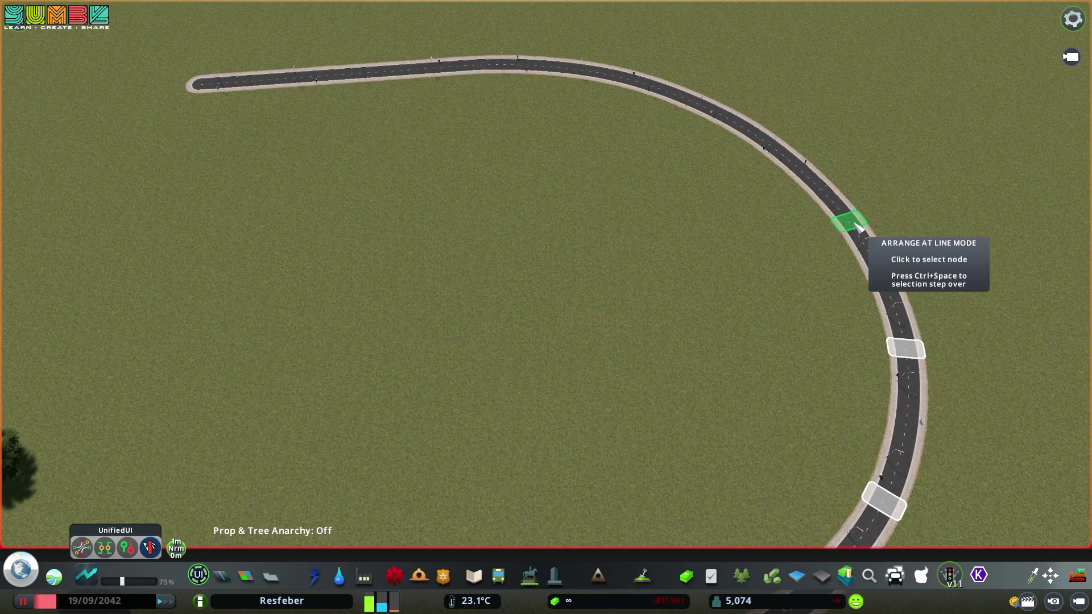
pyautogui.click(857, 225)
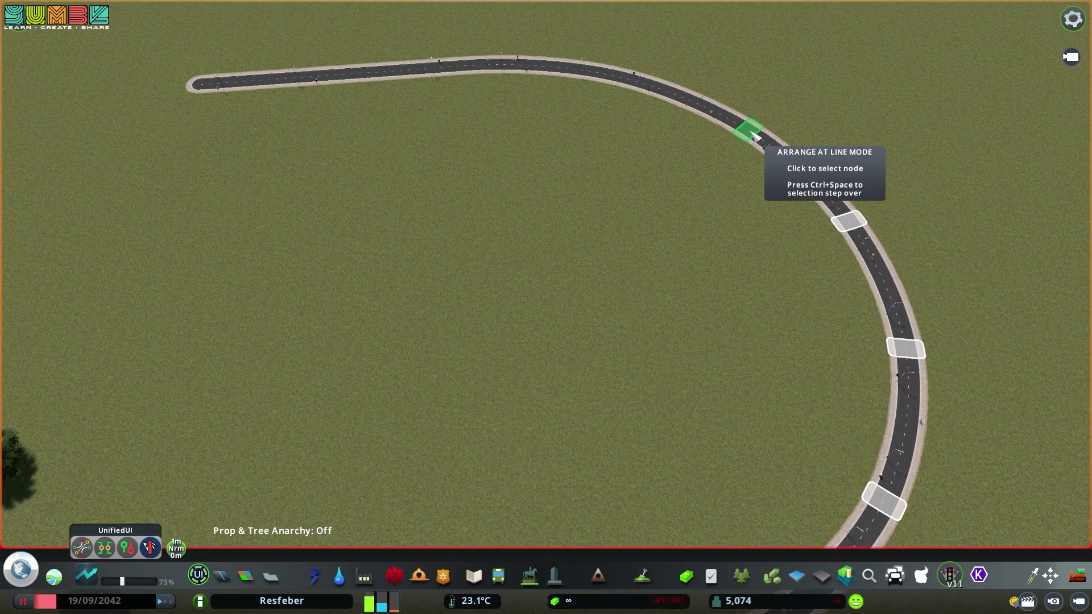
pyautogui.click(751, 132)
pyautogui.press('w')
pyautogui.press('a')
pyautogui.click(710, 136)
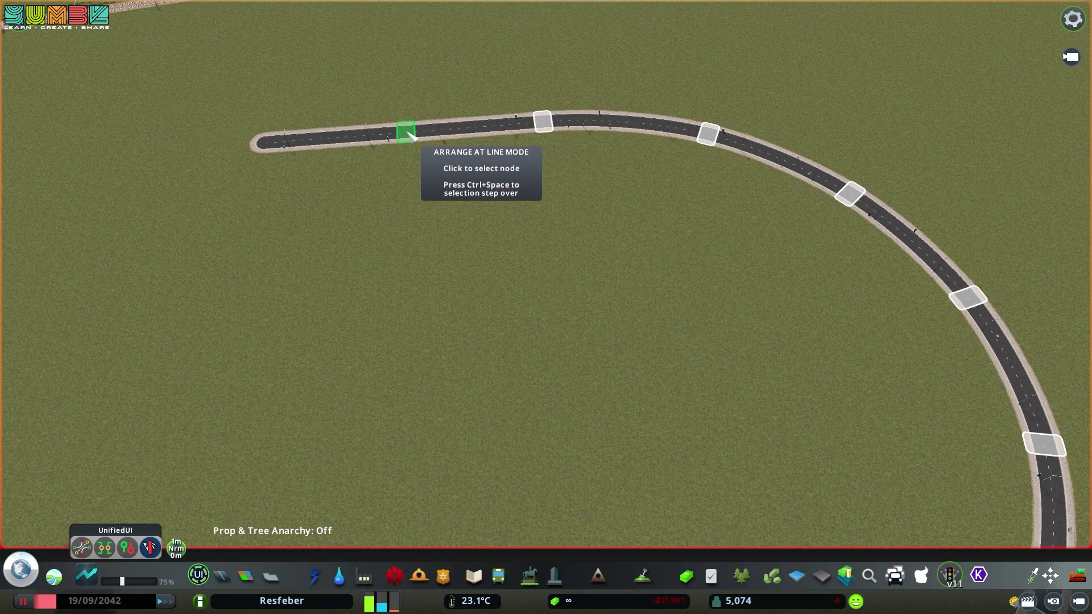
pyautogui.click(263, 149)
pyautogui.scroll(-5, 861, 219)
pyautogui.press('s')
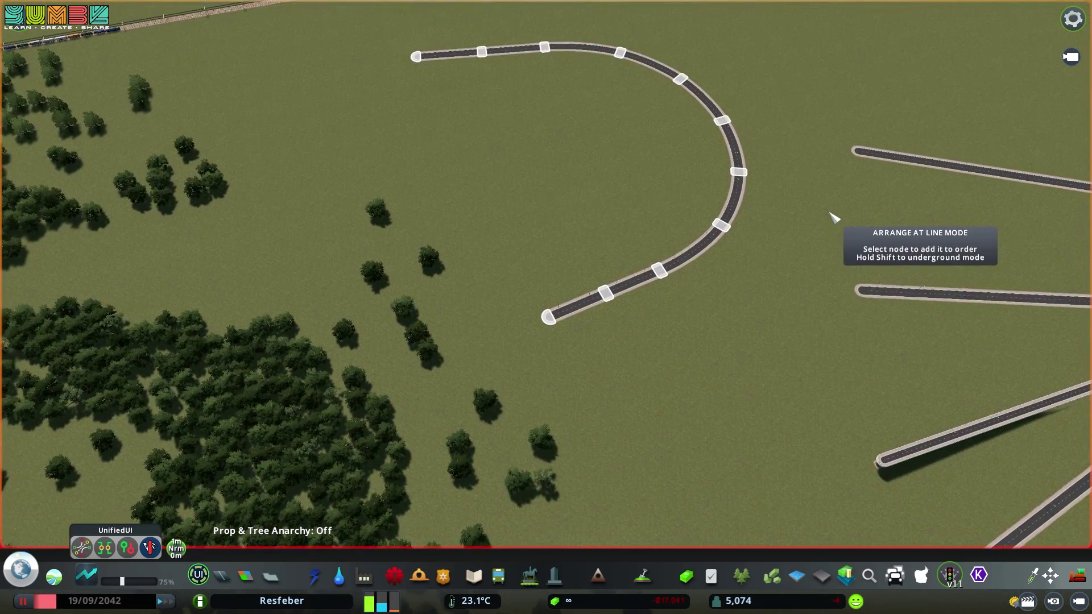
# - Arrange all ordered nodes into one straight road and use Move It on it to clear the leftover curved pavement trace
pyautogui.press('Return')
pyautogui.press('w')
pyautogui.press('e')
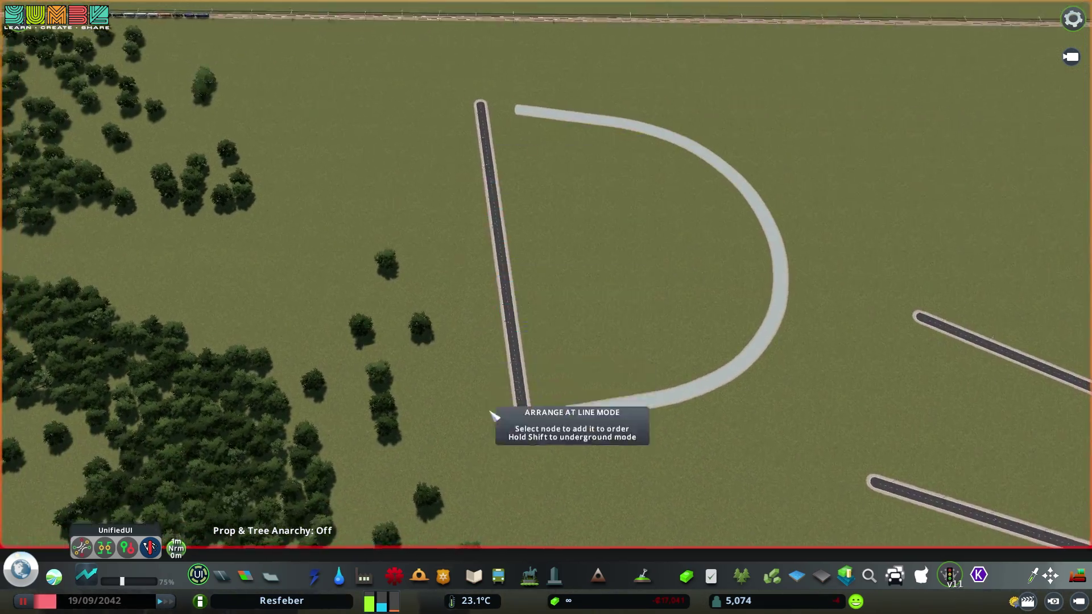
pyautogui.press('d')
pyautogui.scroll(2, 689, 373)
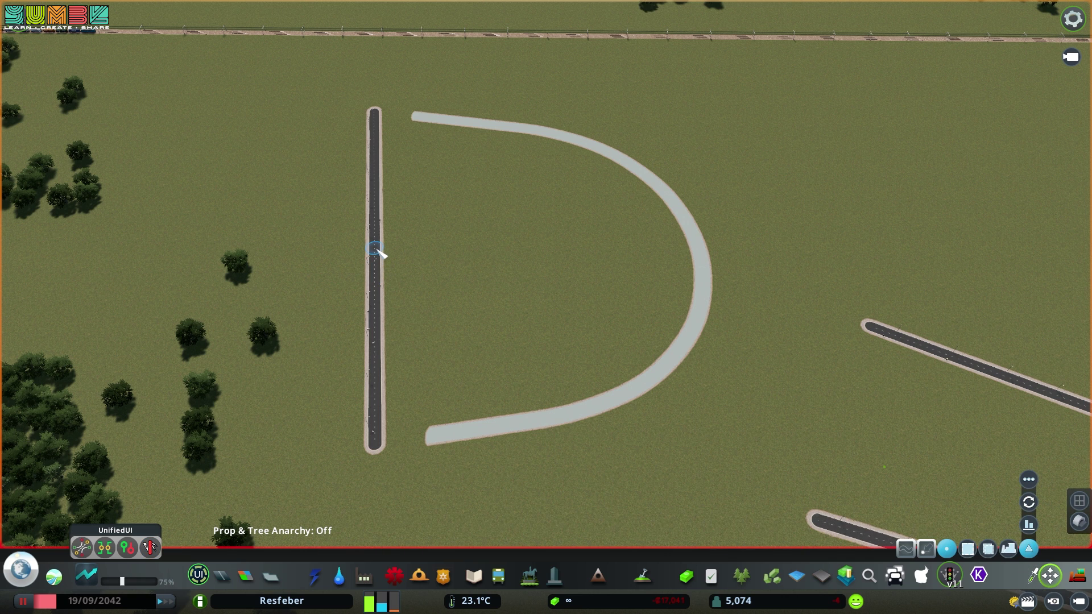
pyautogui.moveTo(379, 252); pyautogui.dragTo(500, 235)
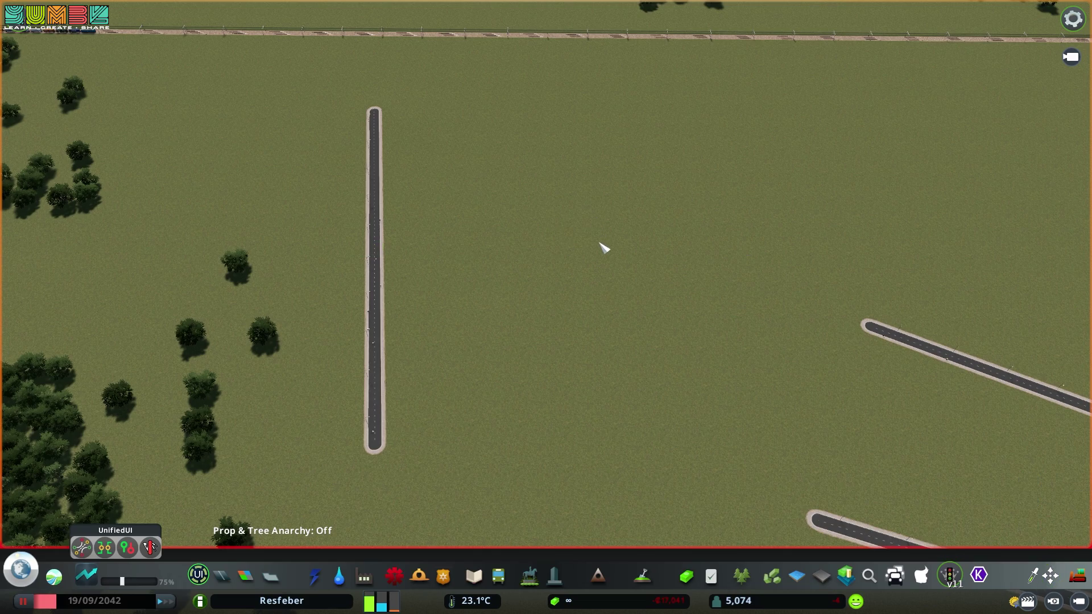
# - Bulldoze the whole straightened road to clear the test area
pyautogui.scroll(-2, 600, 251)
pyautogui.press('a')
pyautogui.scroll(4, 626, 370)
pyautogui.scroll(-5, 615, 359)
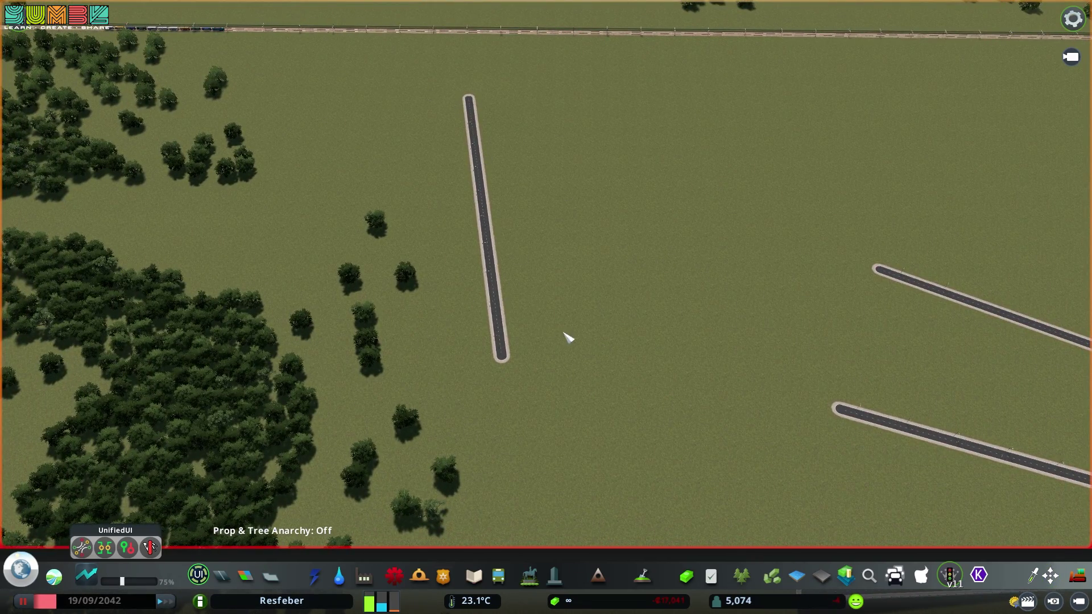
pyautogui.scroll(2, 569, 338)
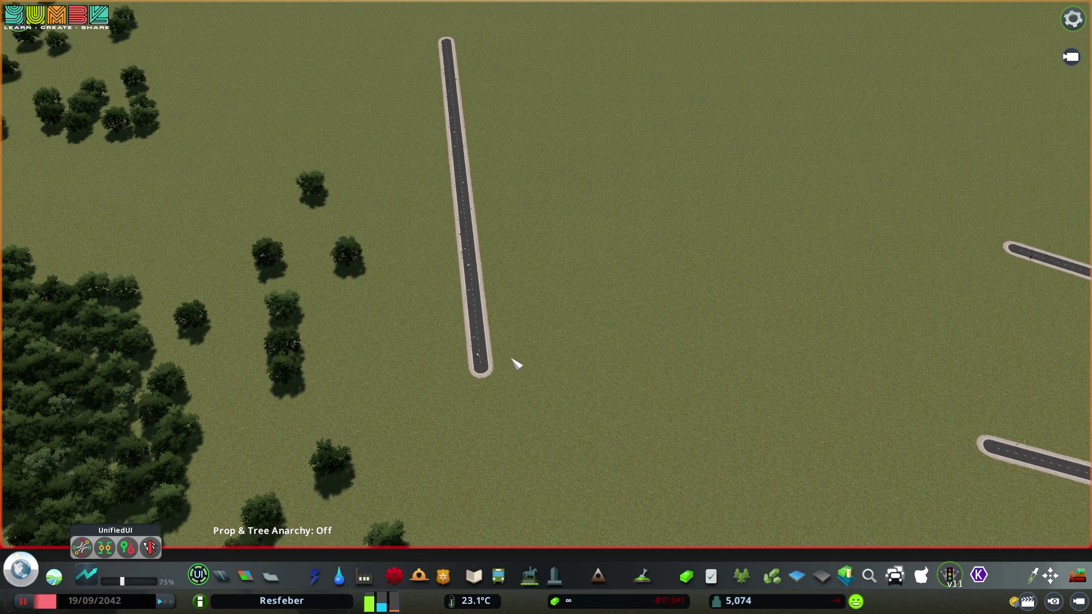
pyautogui.press('b')
pyautogui.moveTo(516, 364)
pyautogui.mouseDown()
pyautogui.moveTo(479, 344)
pyautogui.moveTo(449, 57)
pyautogui.mouseUp()
pyautogui.click(447, 48)
pyautogui.press('s')
pyautogui.press('d')
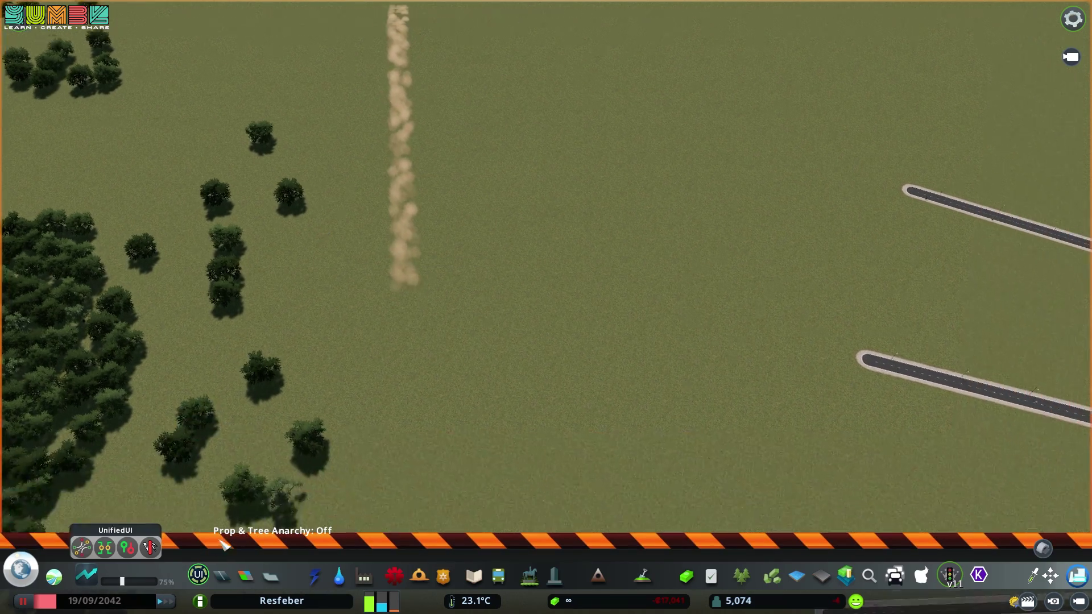
# - Start Create Loop mode and select the end segments of the two ground-level roads on either side of the elevated road
pyautogui.click(149, 547)
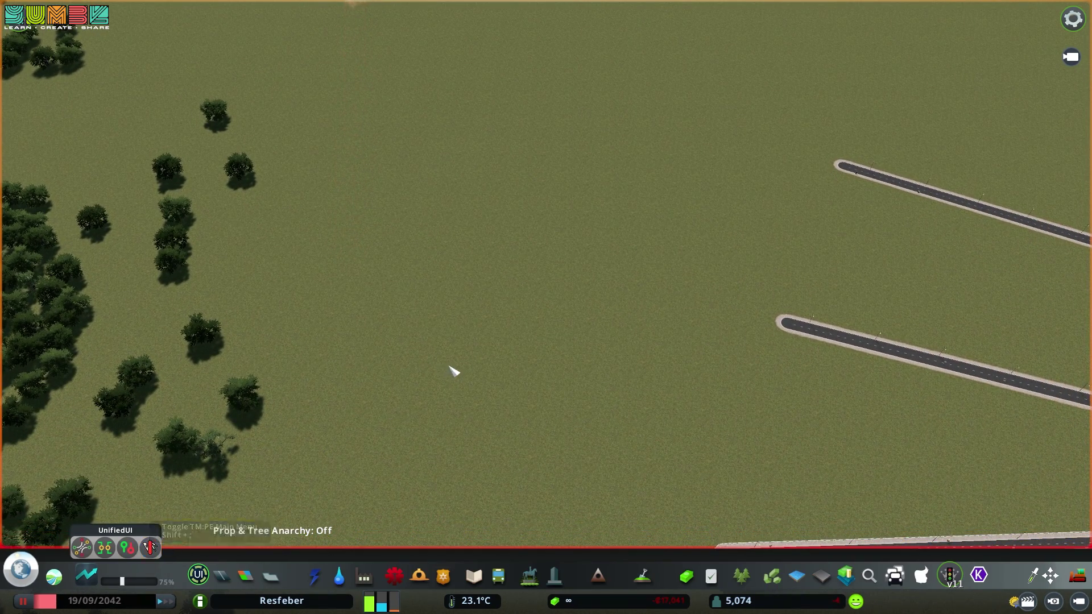
pyautogui.scroll(-4, 449, 372)
pyautogui.press('d')
pyautogui.press('s')
pyautogui.scroll(2, 529, 401)
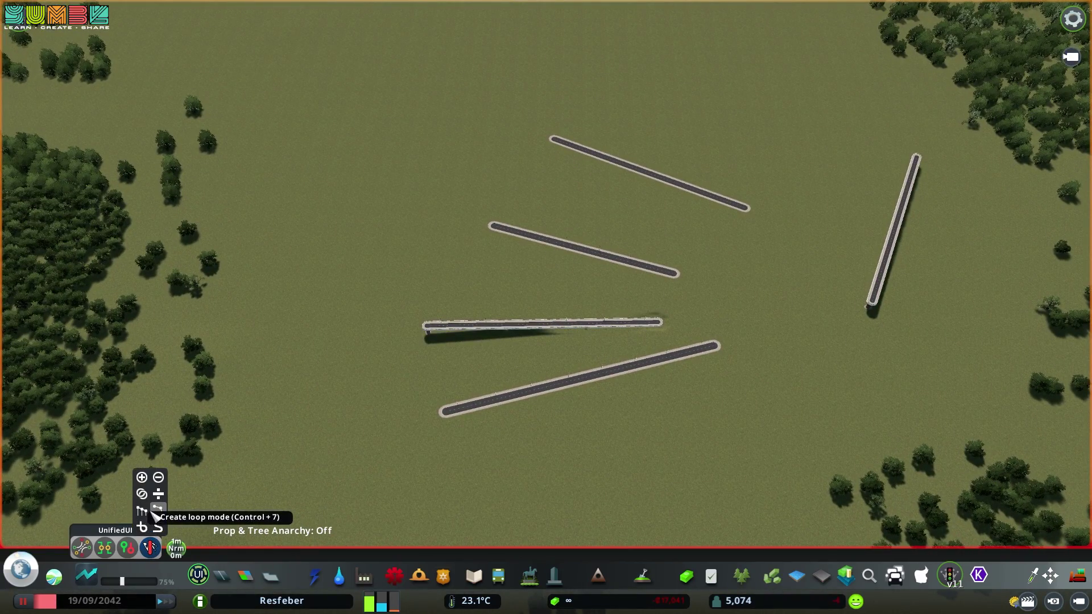
pyautogui.click(156, 512)
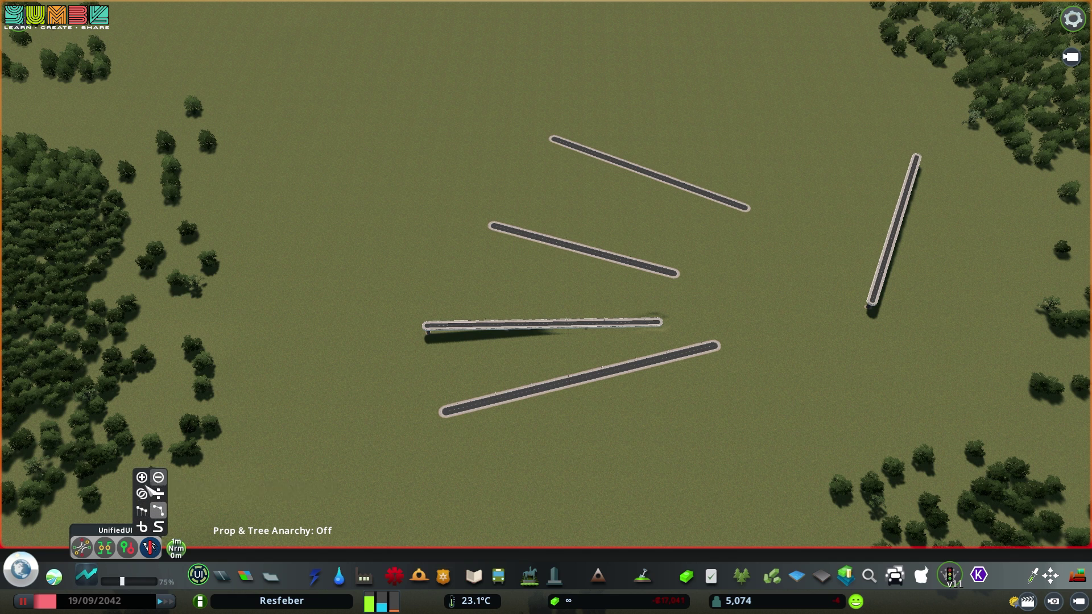
pyautogui.click(144, 529)
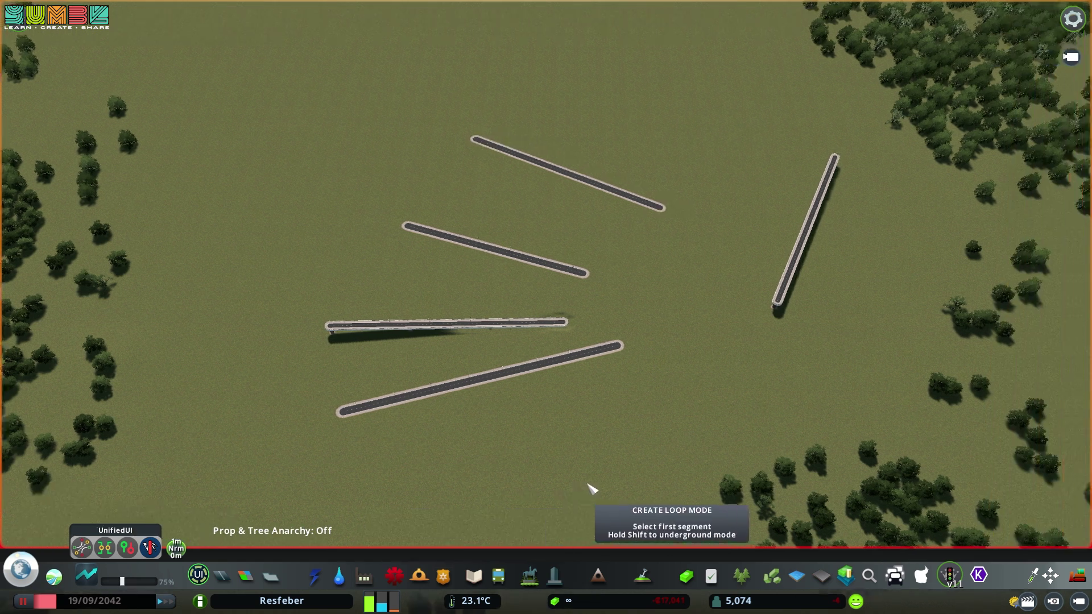
pyautogui.scroll(6, 600, 480)
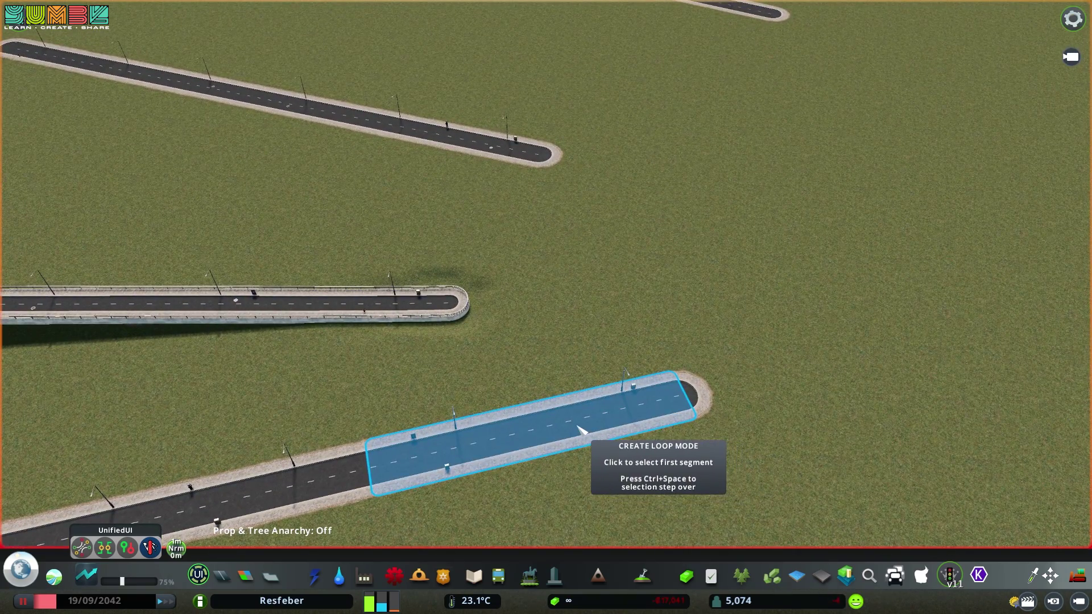
pyautogui.click(577, 425)
pyautogui.click(481, 144)
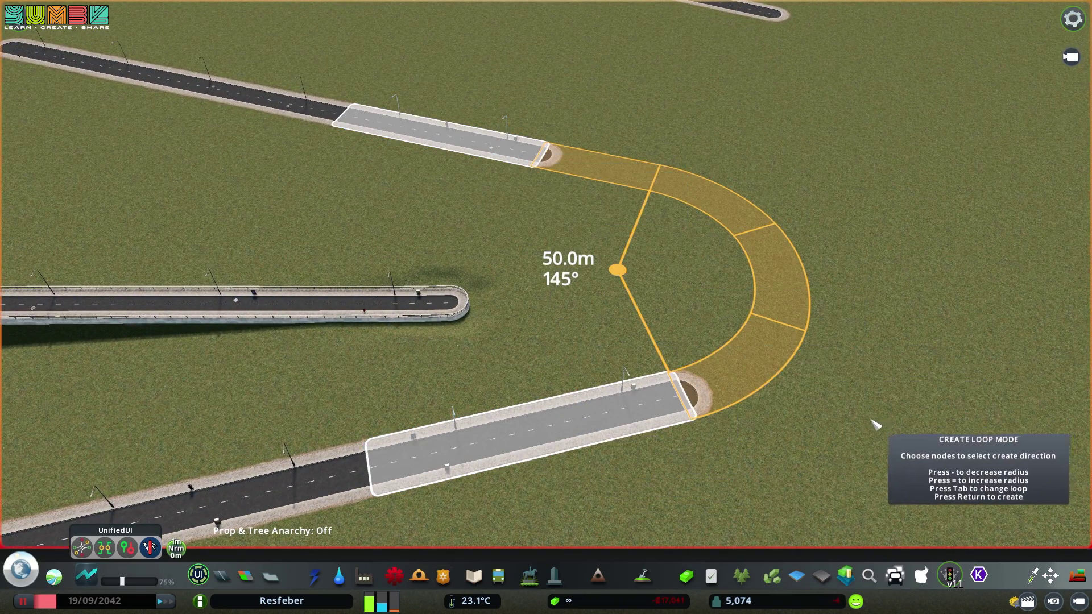
# - Inspect the previewed loop, switching it to the self-crossing variant and back to the simple U-shaped curve
pyautogui.scroll(-3, 870, 424)
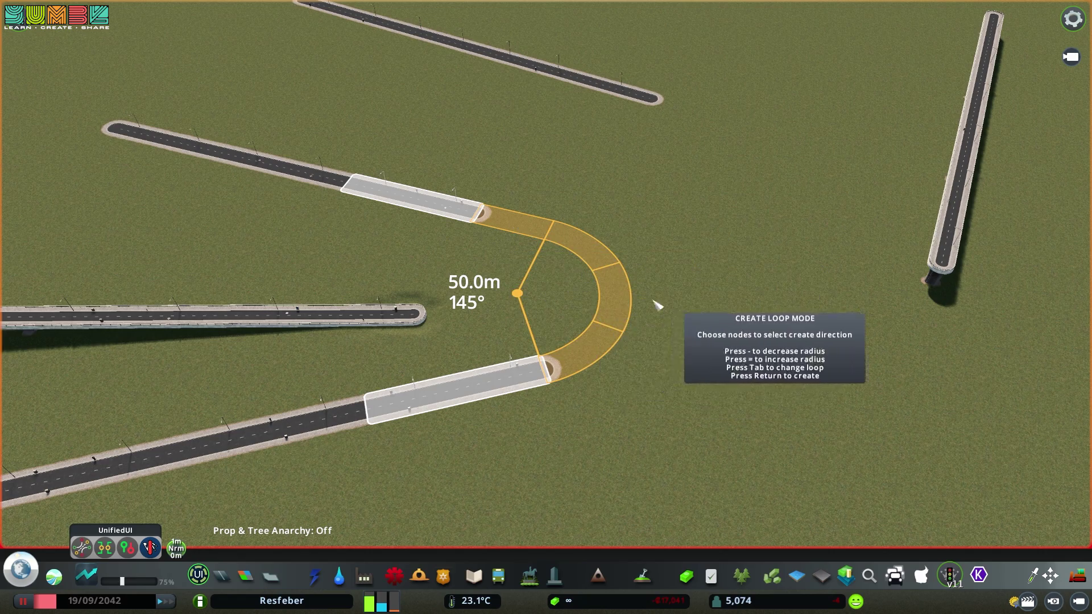
pyautogui.scroll(3, 546, 307)
pyautogui.press('w')
pyautogui.moveTo(473, 309); pyautogui.dragTo(849, 442)
pyautogui.press('s')
pyautogui.scroll(-4, 546, 416)
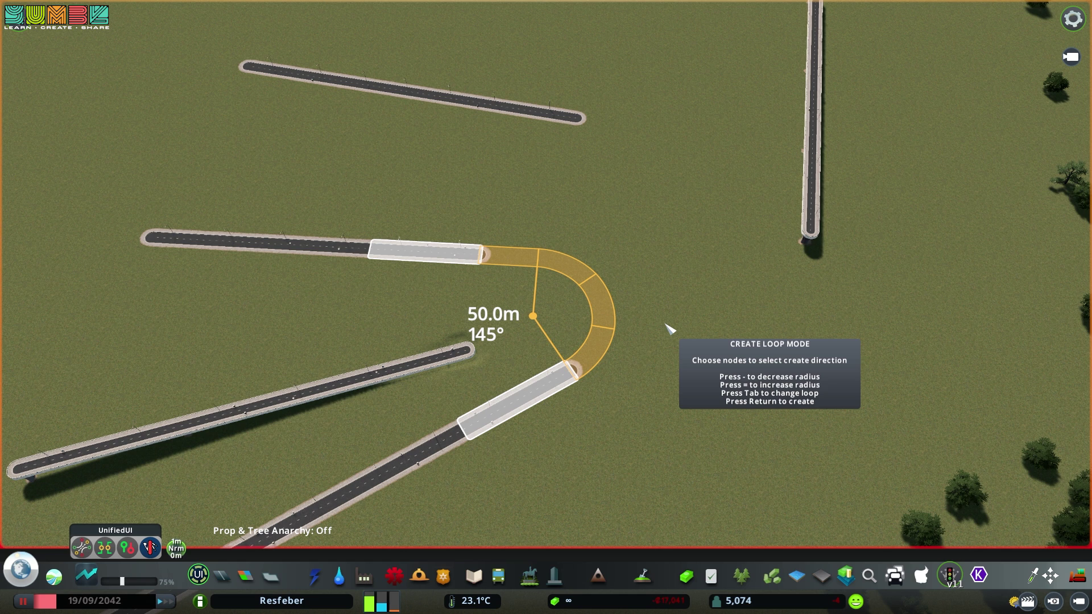
pyautogui.press('Tab')
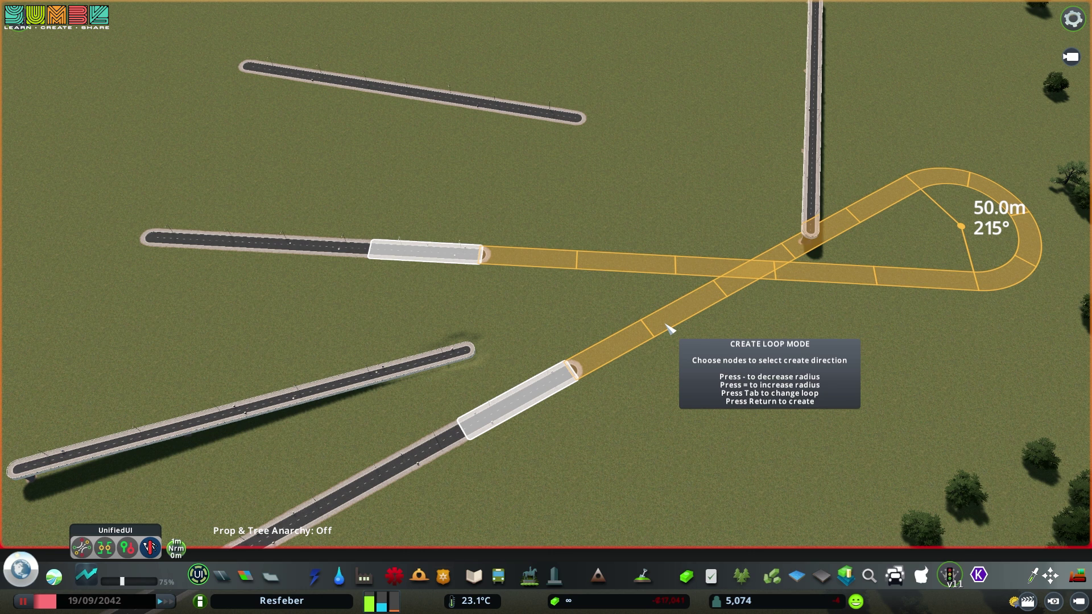
pyautogui.press('Tab')
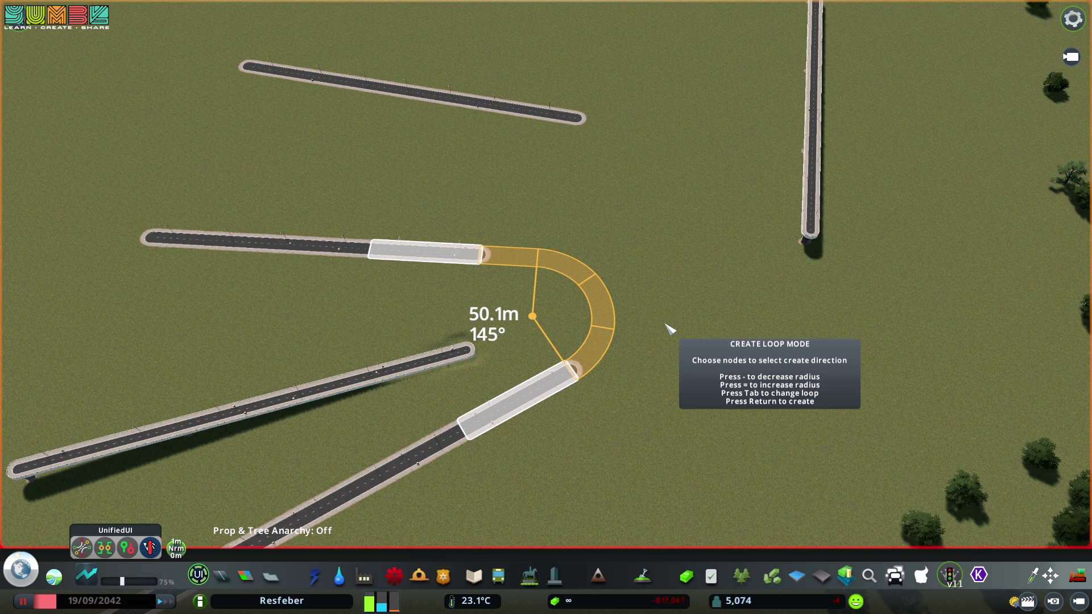
# - Vary the previewed loop's radius up and down, ending with a tight 20 m curve
pyautogui.press('-')
pyautogui.press('-')
pyautogui.press('-')
pyautogui.press('-')
pyautogui.press('=')
pyautogui.press('=')
pyautogui.press('=')
pyautogui.press('=')
pyautogui.press('=')
pyautogui.press('-')
pyautogui.press('-')
pyautogui.press('-')
pyautogui.press('=')
pyautogui.press('=')
pyautogui.press('=')
pyautogui.press('-')
pyautogui.press('=')
pyautogui.press('-')
pyautogui.press('-')
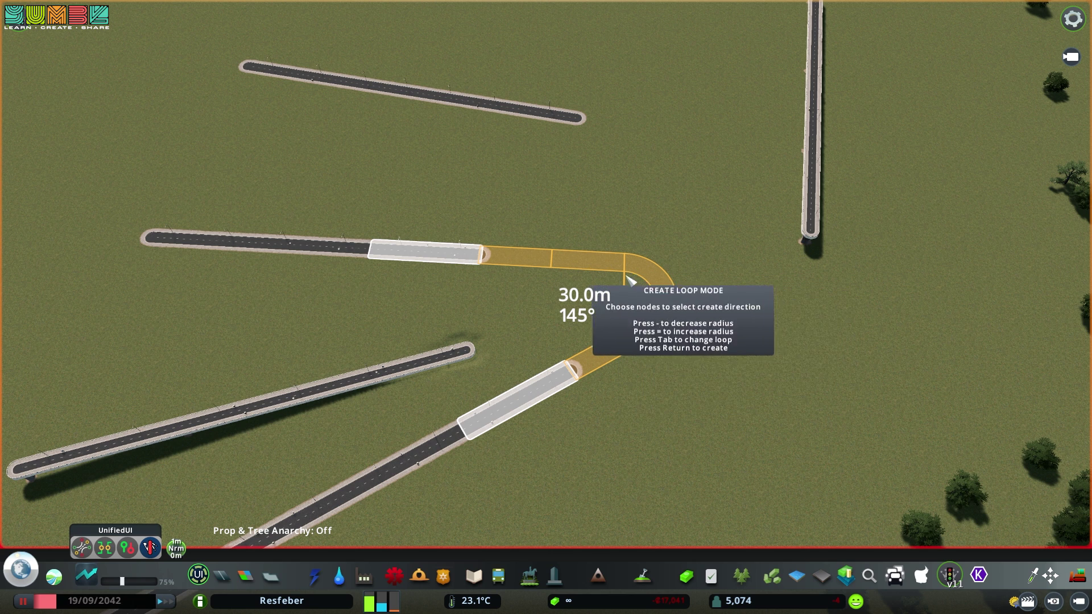
pyautogui.press('-')
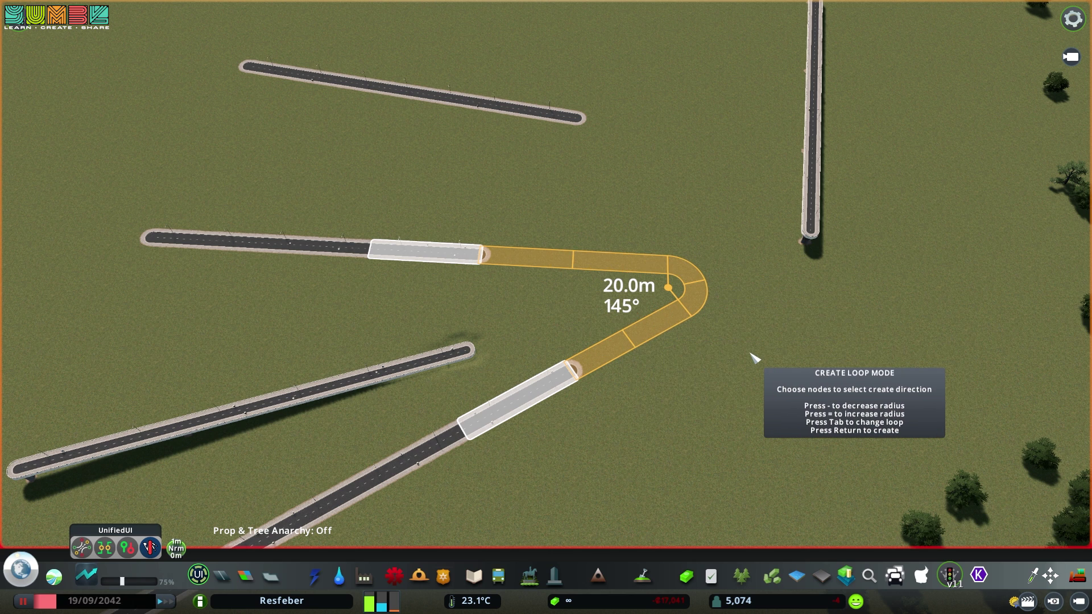
# - Try intermediate loop radii such as 40, 42 and 35 m and bring the radius up to 50.1 m
pyautogui.press('=')
pyautogui.press('=')
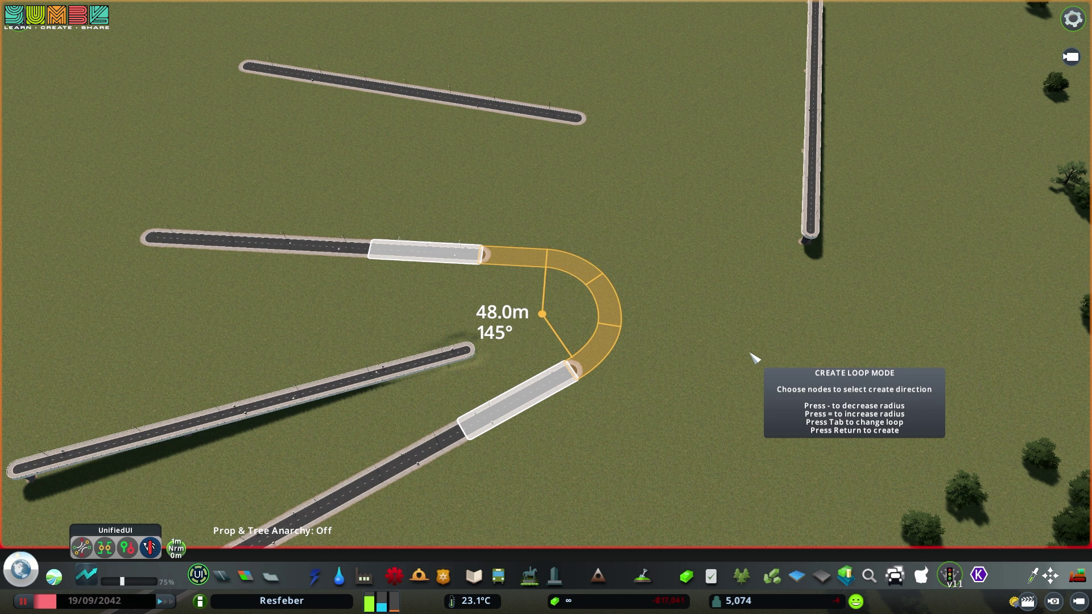
pyautogui.press('-')
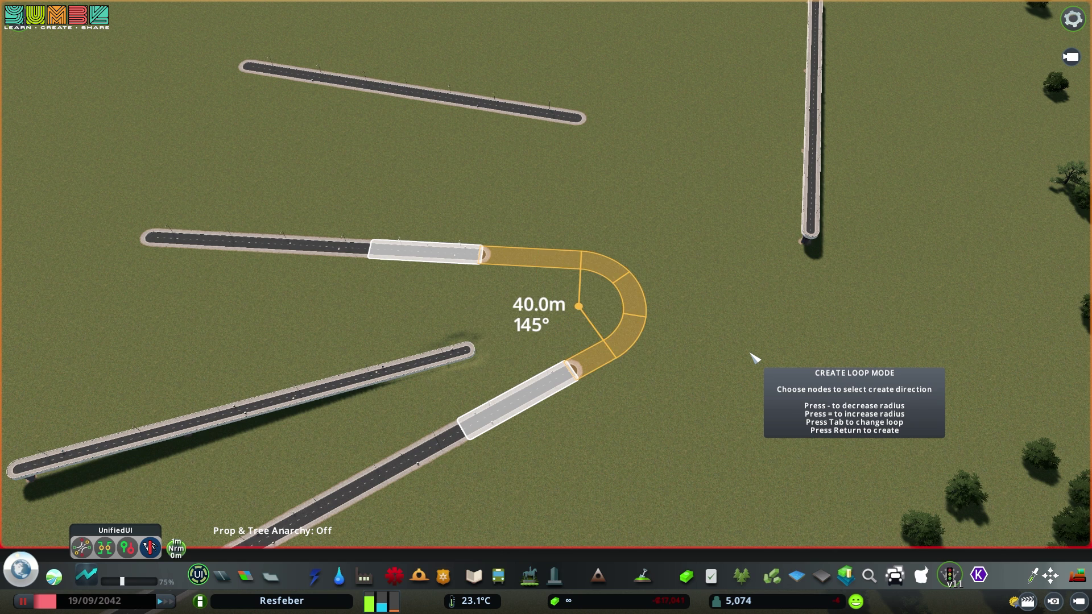
pyautogui.press('=')
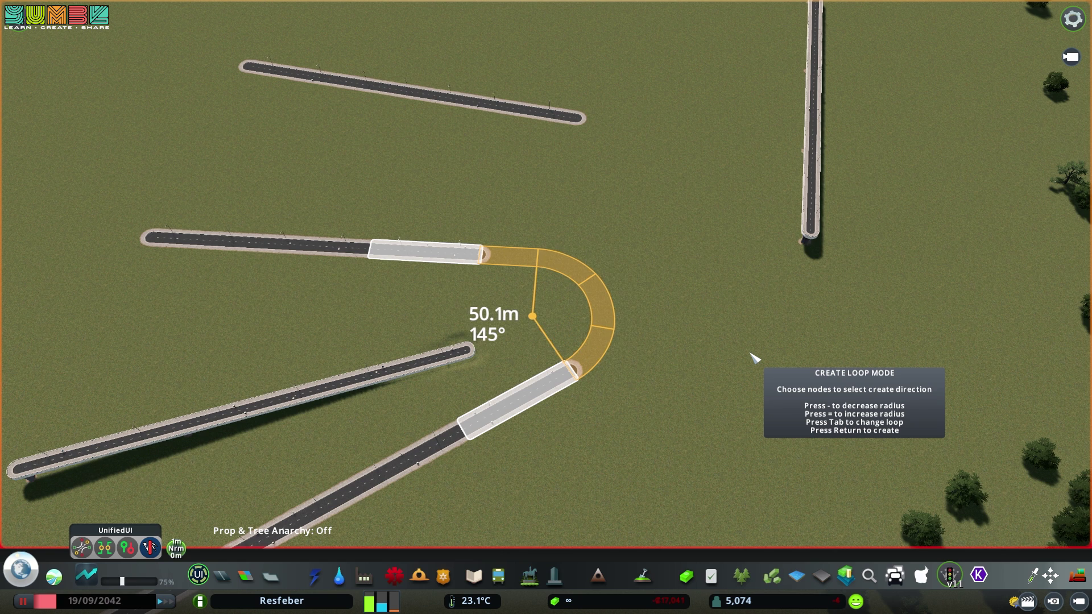
pyautogui.press('-')
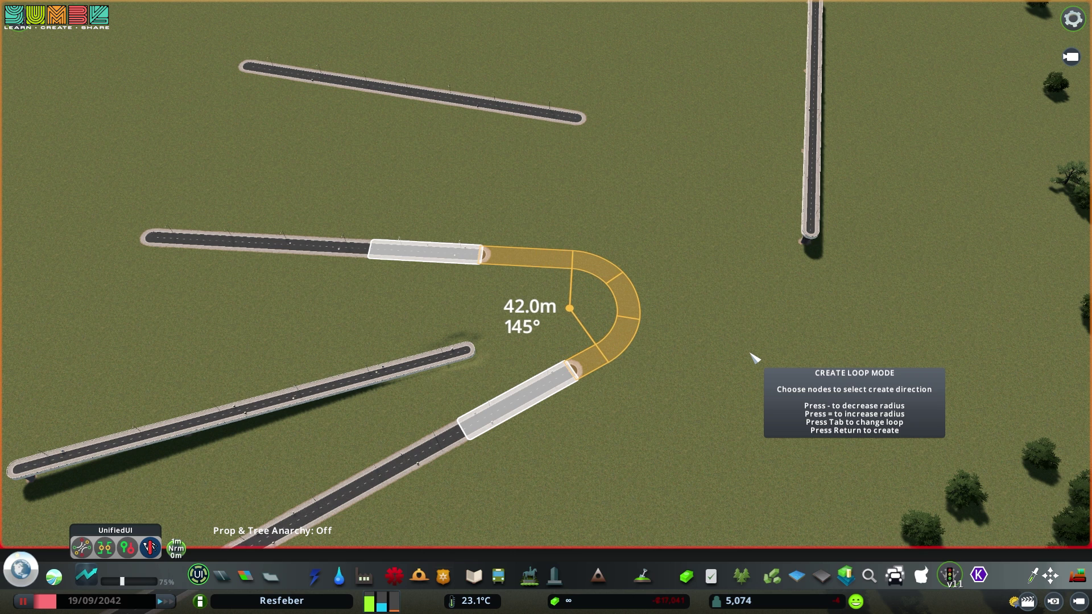
pyautogui.press('-')
pyautogui.press('=')
pyautogui.press('-')
pyautogui.press('-')
pyautogui.press('-')
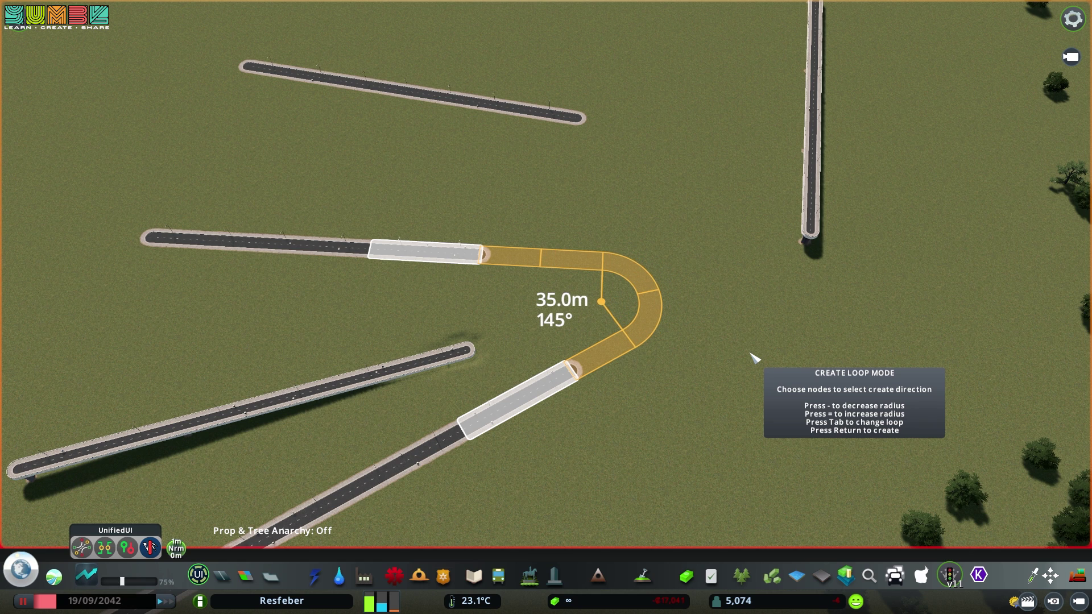
pyautogui.press('=')
pyautogui.press('-')
pyautogui.press('=')
pyautogui.press('-')
pyautogui.press('=')
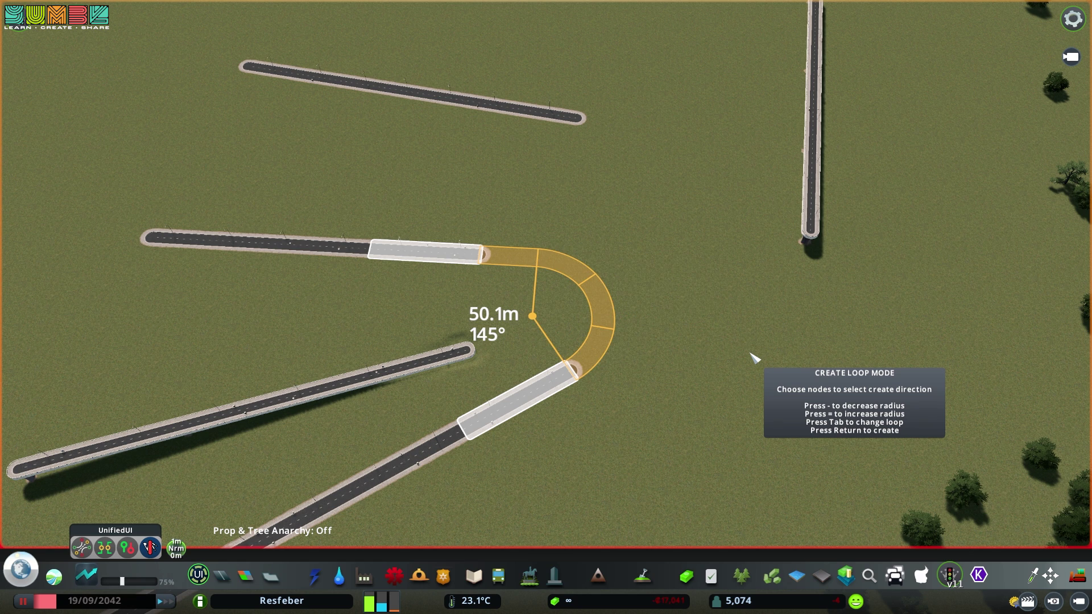
# - Tighten the previewed loop to a 16 m radius and widen it back to the maximum of 50.1 m
pyautogui.press('-')
pyautogui.press('=')
pyautogui.press('-')
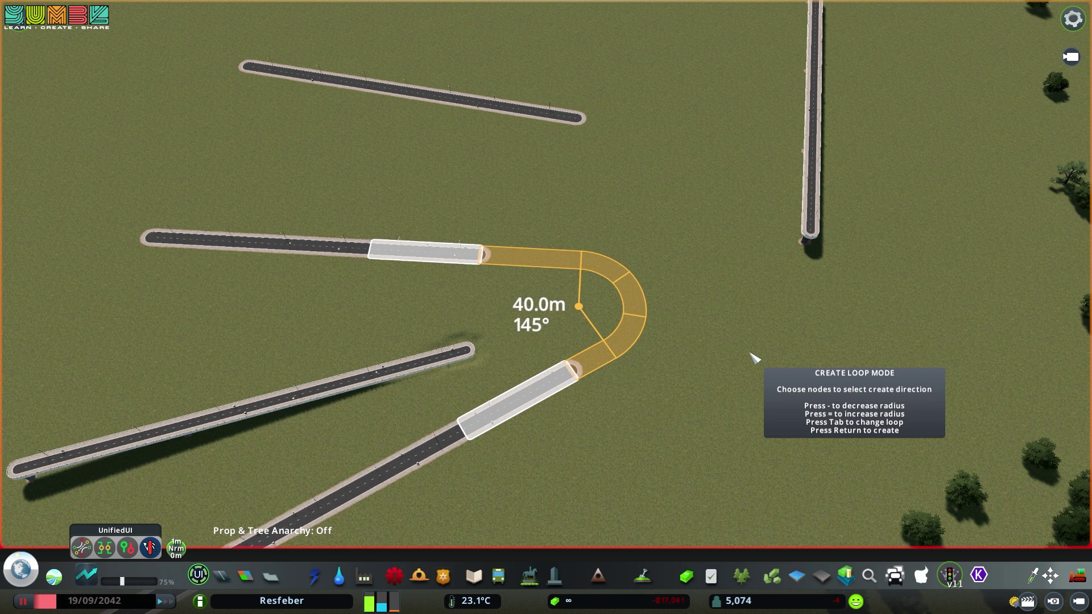
pyautogui.press('-')
pyautogui.press('-')
pyautogui.press('-')
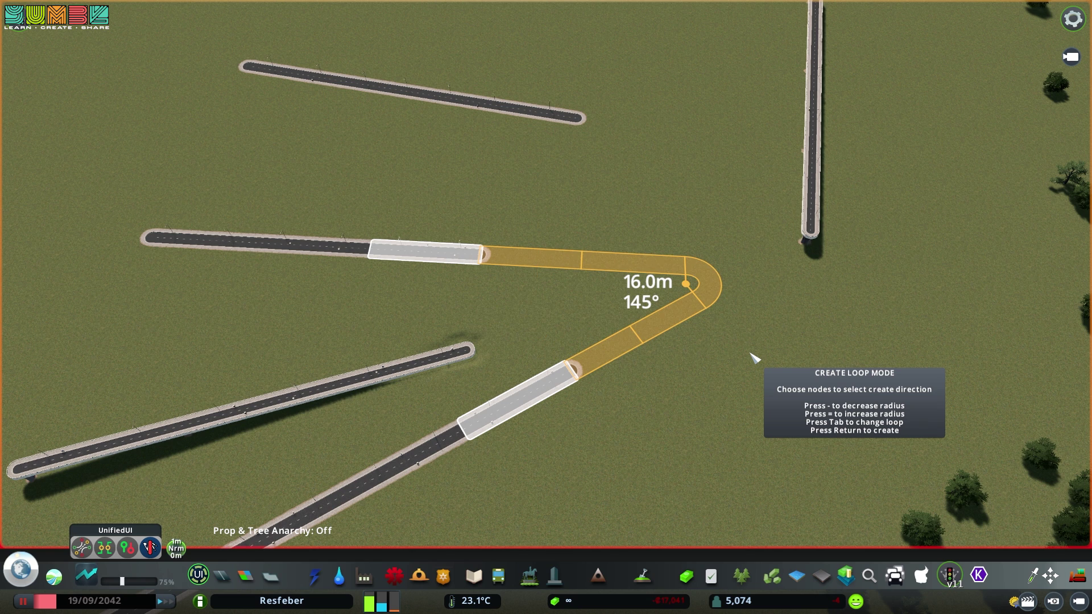
pyautogui.press('=')
pyautogui.press('=')
pyautogui.press('=')
pyautogui.press('=')
pyautogui.press('-')
pyautogui.press('-')
pyautogui.press('-')
pyautogui.press('-')
pyautogui.press('=')
pyautogui.press('=')
pyautogui.press('=')
pyautogui.press('=')
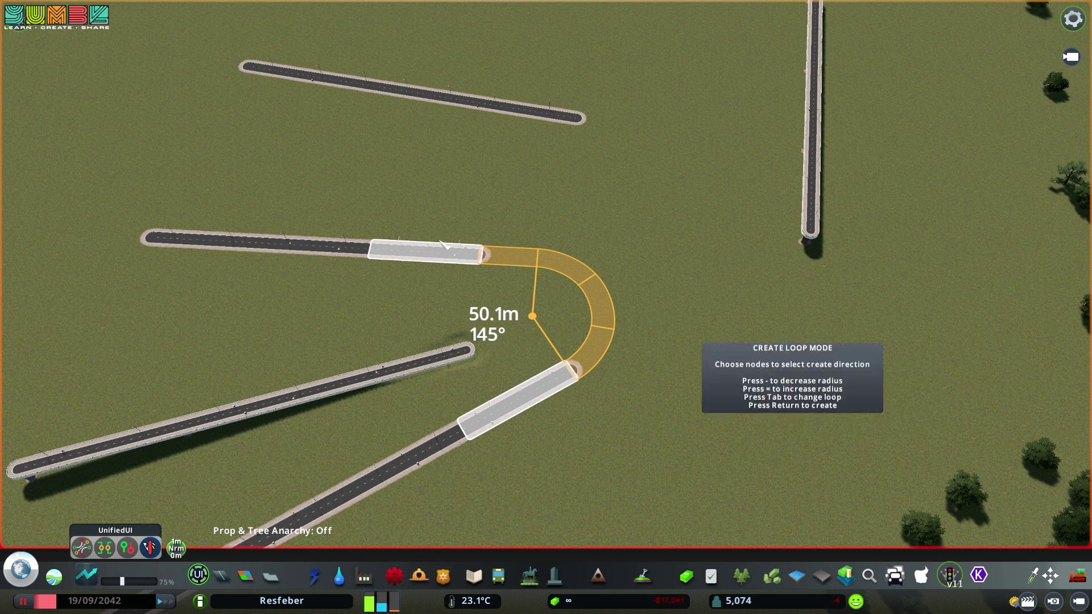
pyautogui.scroll(-5, 614, 307)
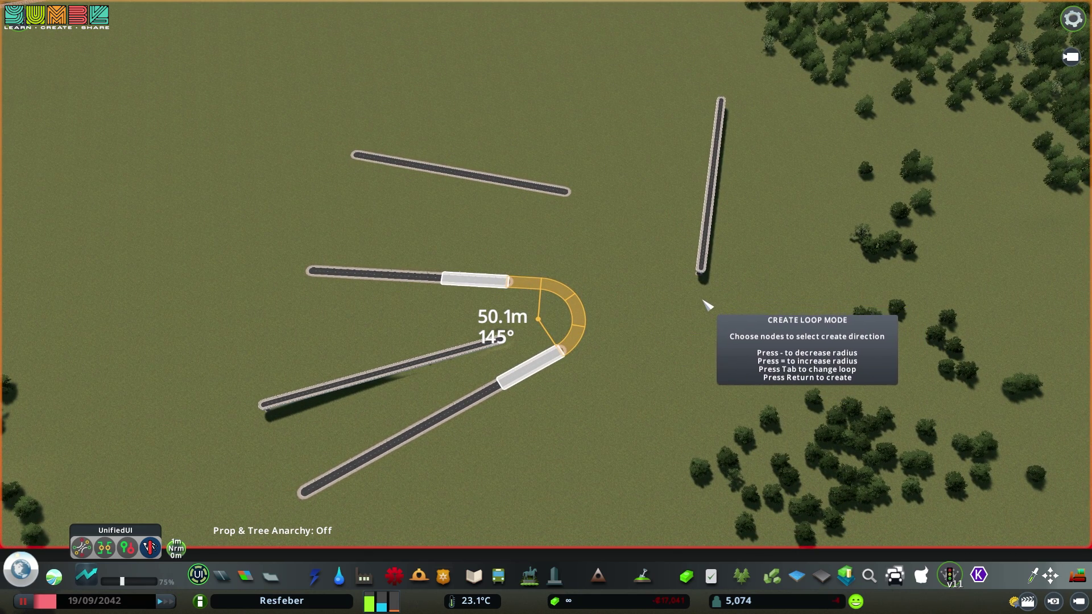
# - Discard the previewed loop and preview a new one from the uppermost ground-level road to the near end of the separate elevated road
pyautogui.rightClick(705, 305)
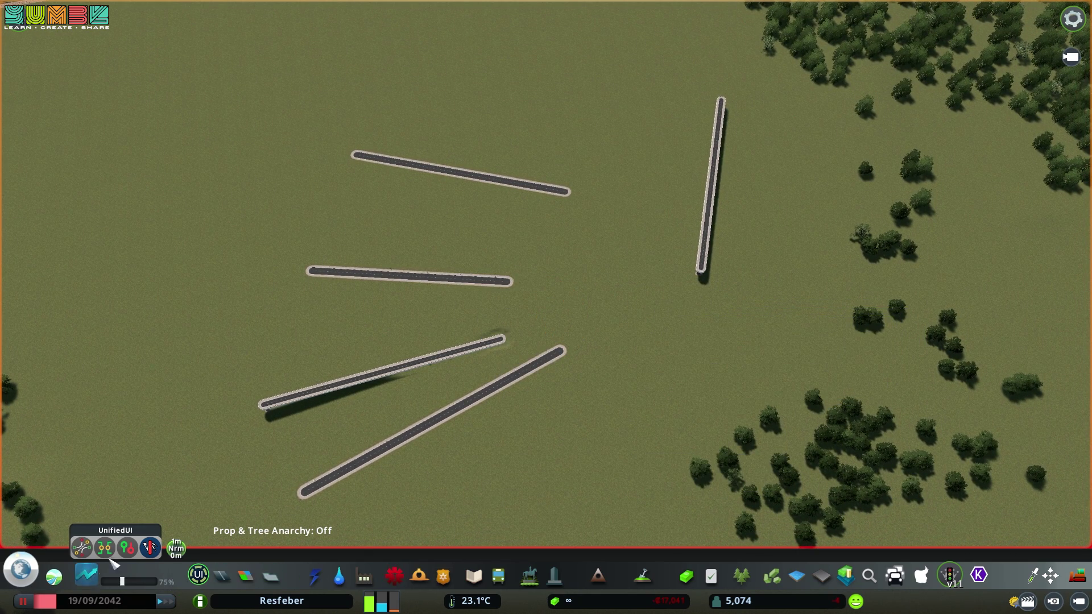
pyautogui.scroll(4, 598, 312)
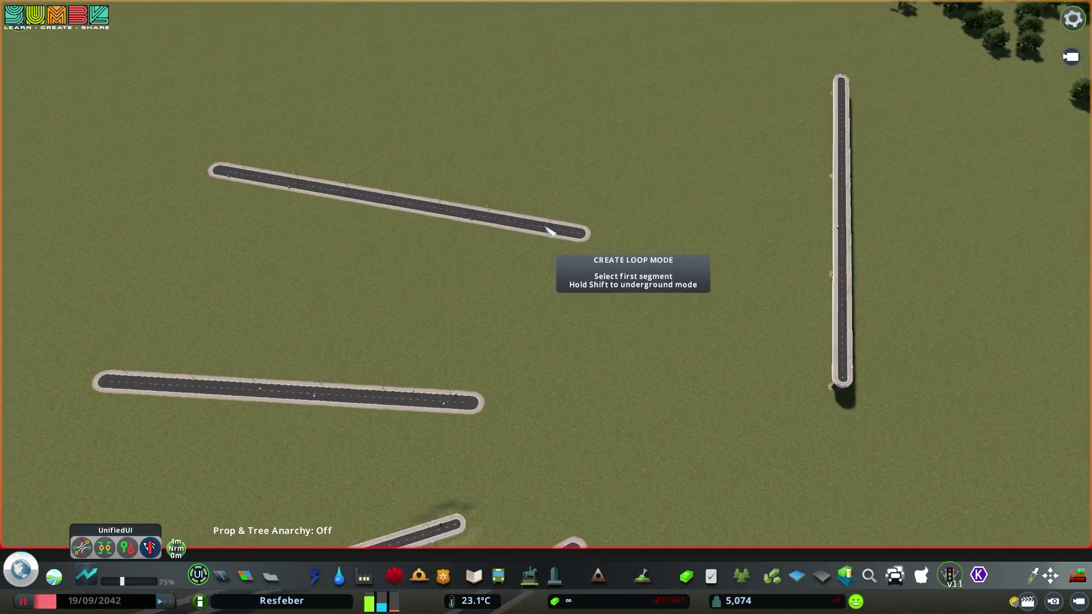
pyautogui.click(542, 234)
pyautogui.press('d')
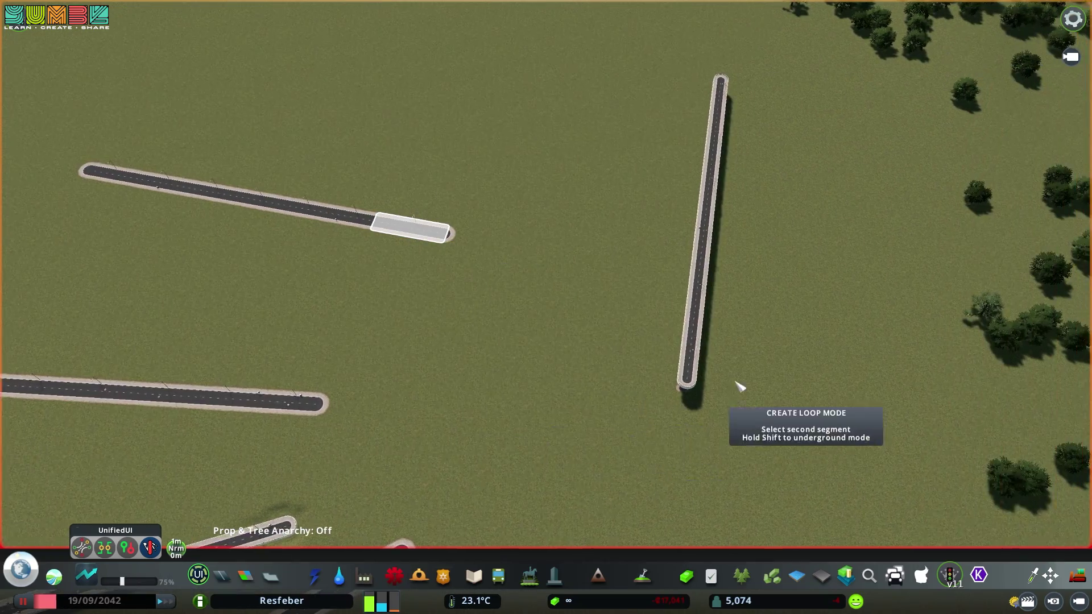
pyautogui.click(681, 359)
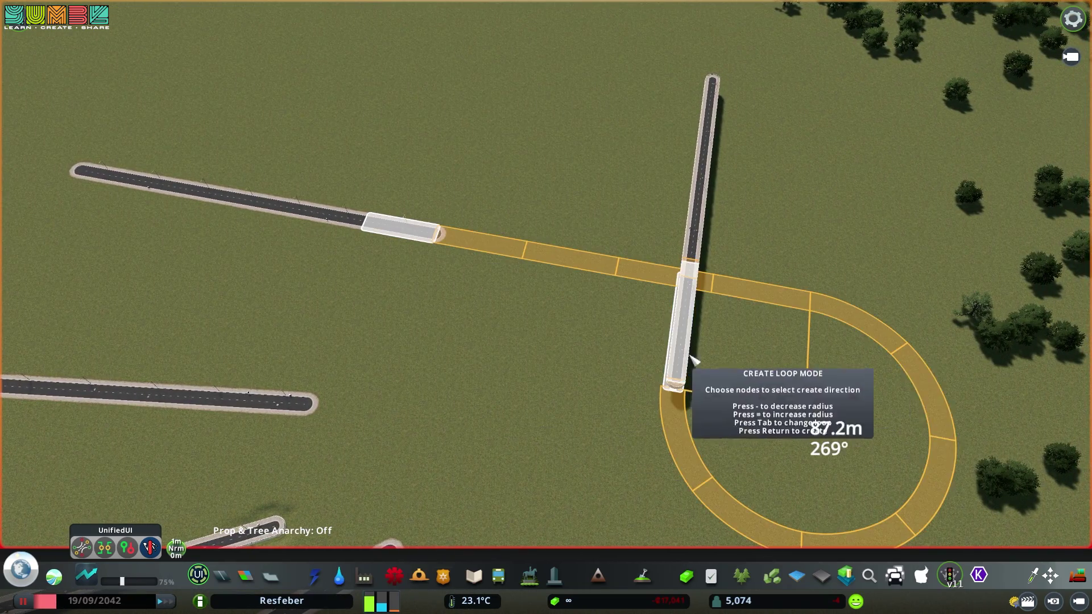
pyautogui.press('s')
pyautogui.press('d')
pyautogui.moveTo(603, 385); pyautogui.dragTo(447, 161)
pyautogui.scroll(-3, 750, 351)
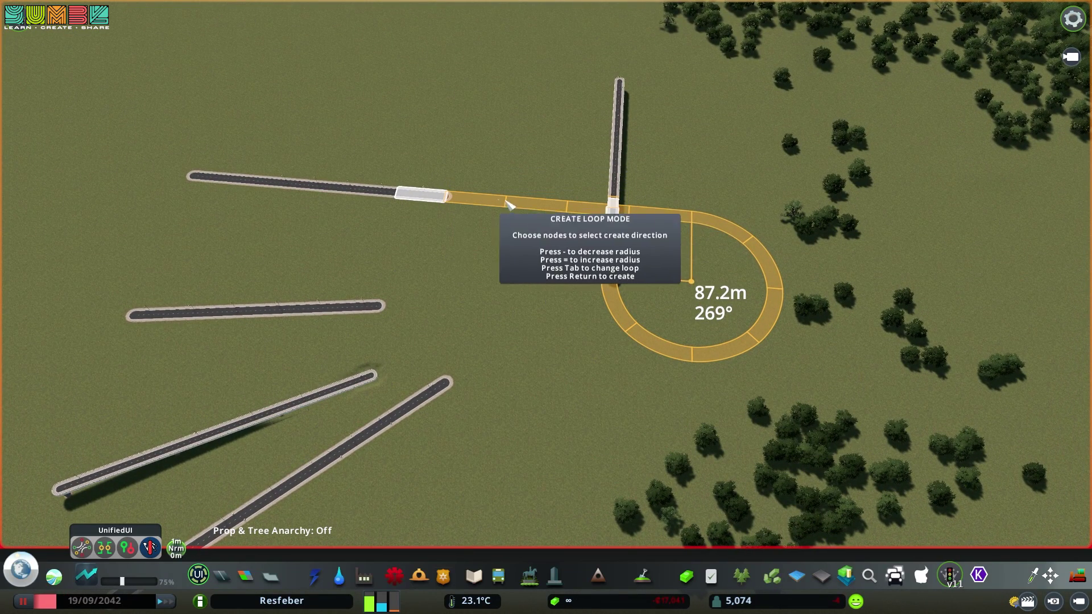
pyautogui.click(614, 206)
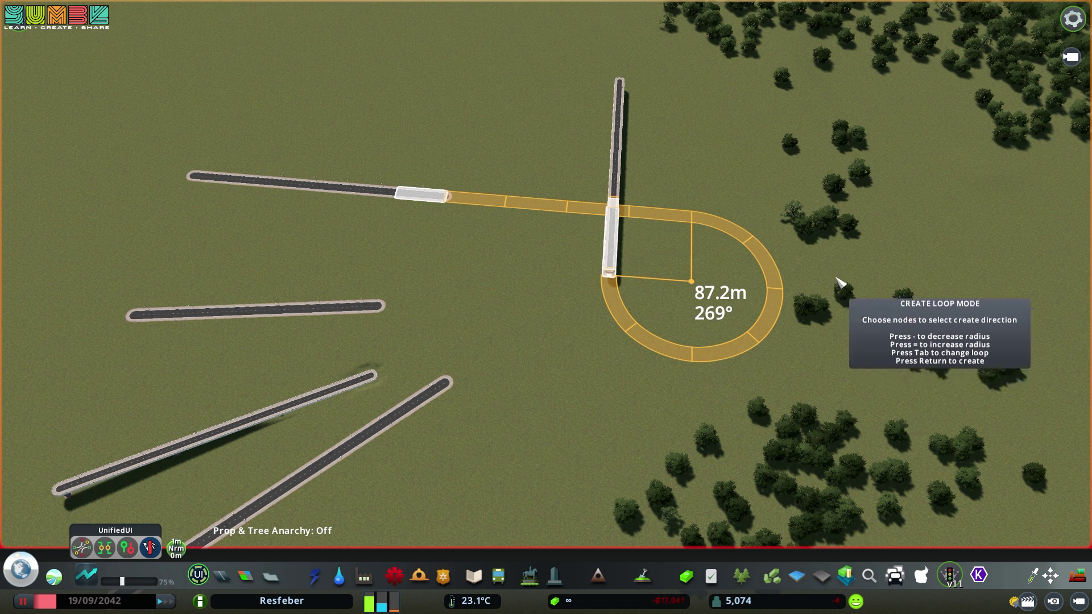
pyautogui.press('d')
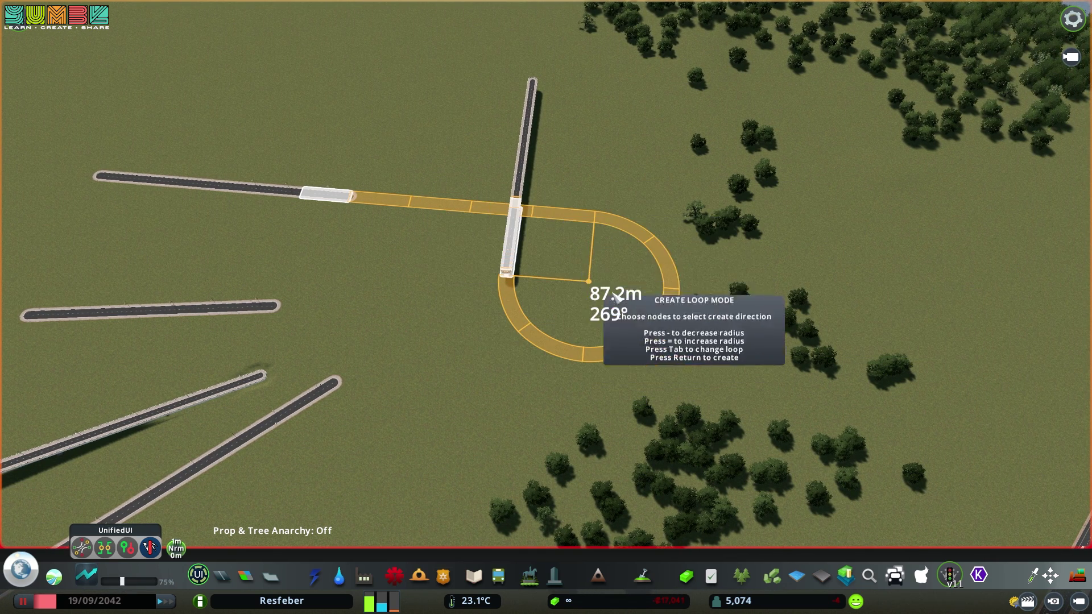
pyautogui.click(519, 215)
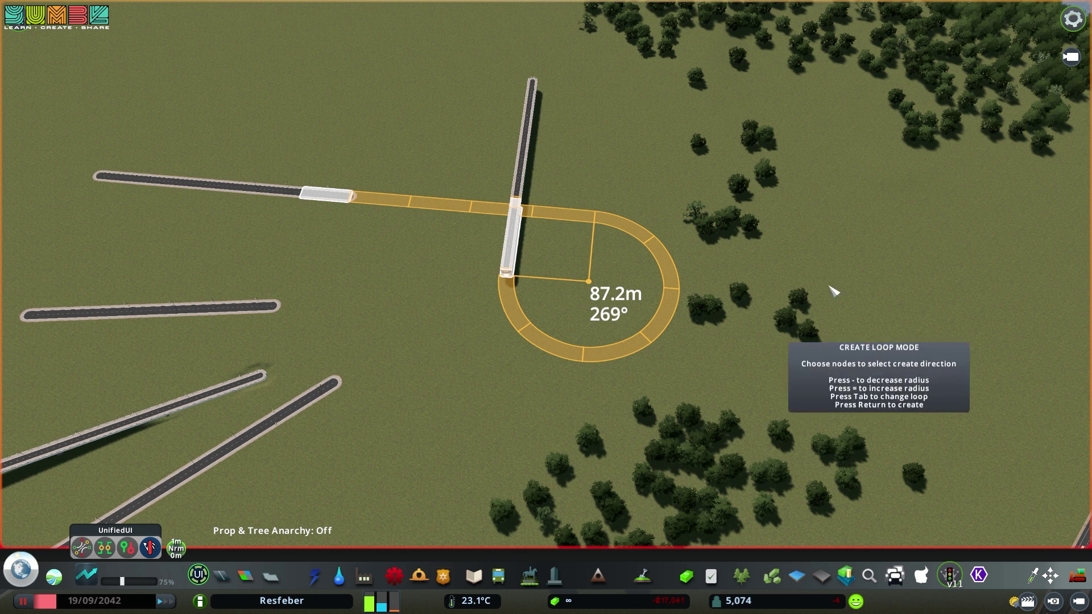
# - Increase the previewed loop's radius to 130 m
pyautogui.press('=')
pyautogui.press('=')
pyautogui.press('=')
pyautogui.press('=')
pyautogui.press('=')
pyautogui.press('=')
pyautogui.press('=')
pyautogui.press('=')
pyautogui.press('=')
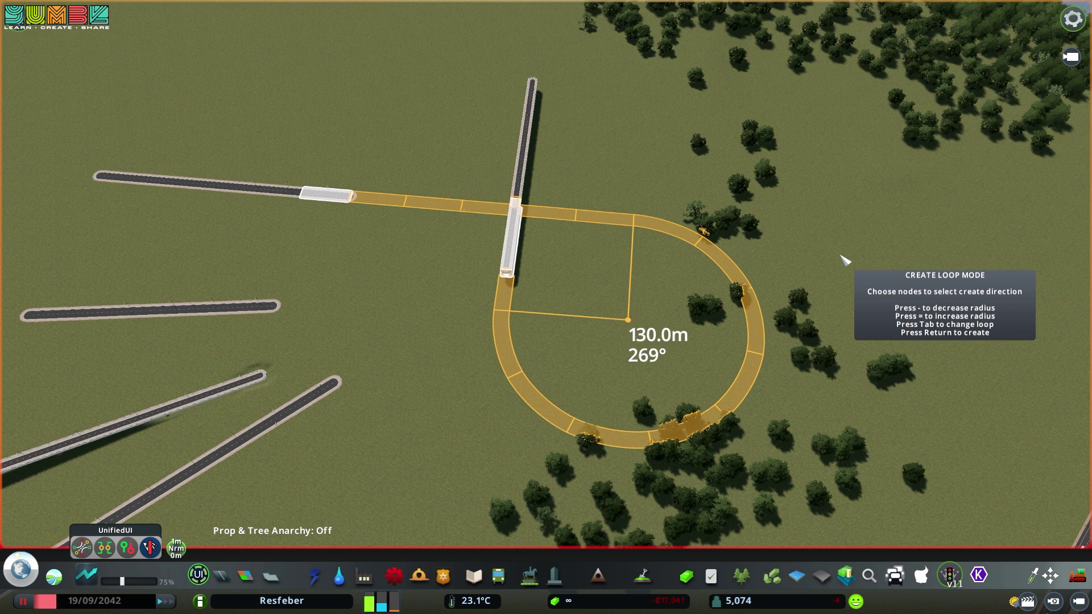
# - Reduce the previewed loop's radius and widen it up to 200 m
pyautogui.press('-')
pyautogui.press('-')
pyautogui.press('-')
pyautogui.press('-')
pyautogui.press('-')
pyautogui.press('-')
pyautogui.press('-')
pyautogui.press('-')
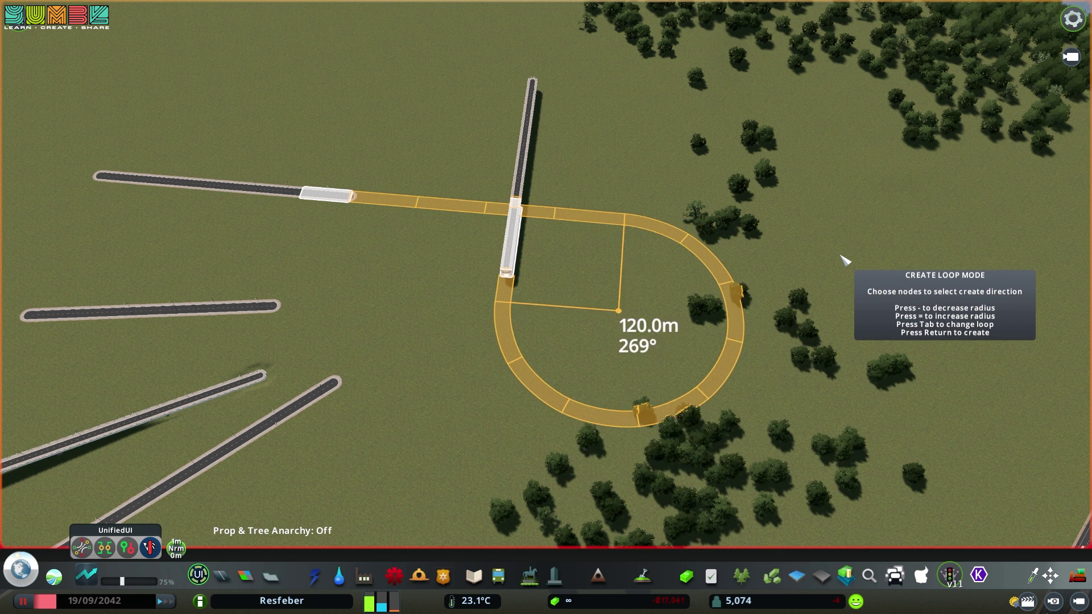
pyautogui.press('=')
pyautogui.press('=')
pyautogui.press('=')
pyautogui.press('=')
pyautogui.press('=')
pyautogui.press('=')
pyautogui.press('=')
pyautogui.press('=')
pyautogui.press('=')
pyautogui.press('=')
pyautogui.press('=')
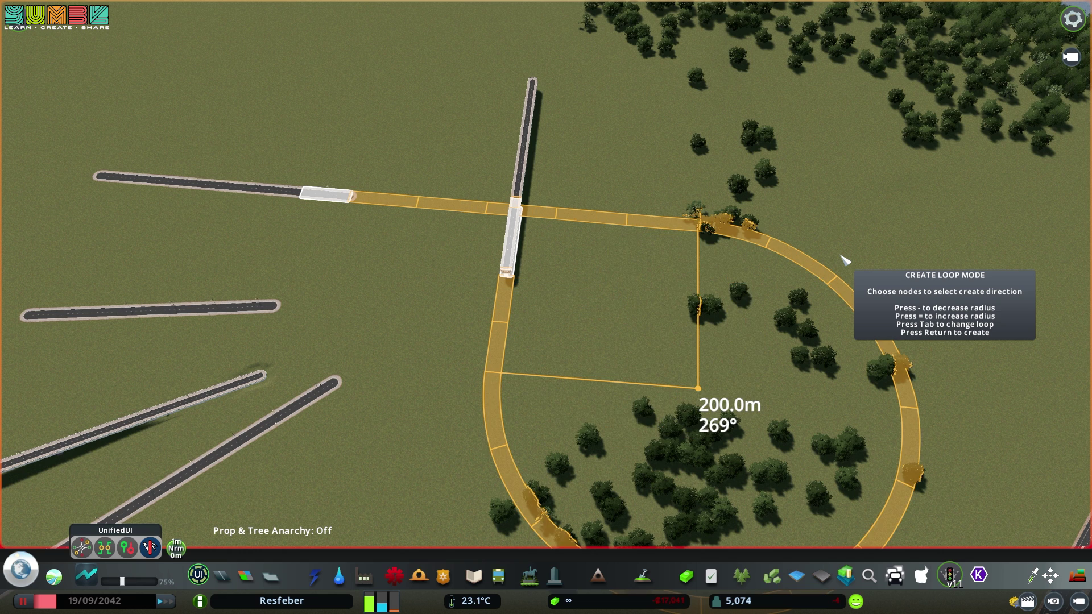
# - Shrink and widen the previewed loop's radius repeatedly, bringing it to 100 m
pyautogui.press('-')
pyautogui.press('-')
pyautogui.press('-')
pyautogui.press('-')
pyautogui.press('-')
pyautogui.press('-')
pyautogui.press('-')
pyautogui.press('-')
pyautogui.press('-')
pyautogui.press('-')
pyautogui.press('=')
pyautogui.press('=')
pyautogui.press('=')
pyautogui.press('=')
pyautogui.press('=')
pyautogui.press('=')
pyautogui.press('=')
pyautogui.press('=')
pyautogui.press('=')
pyautogui.press('=')
pyautogui.press('-')
pyautogui.press('-')
pyautogui.press('-')
pyautogui.press('-')
pyautogui.press('-')
pyautogui.press('-')
pyautogui.press('-')
pyautogui.press('-')
pyautogui.press('-')
pyautogui.press('-')
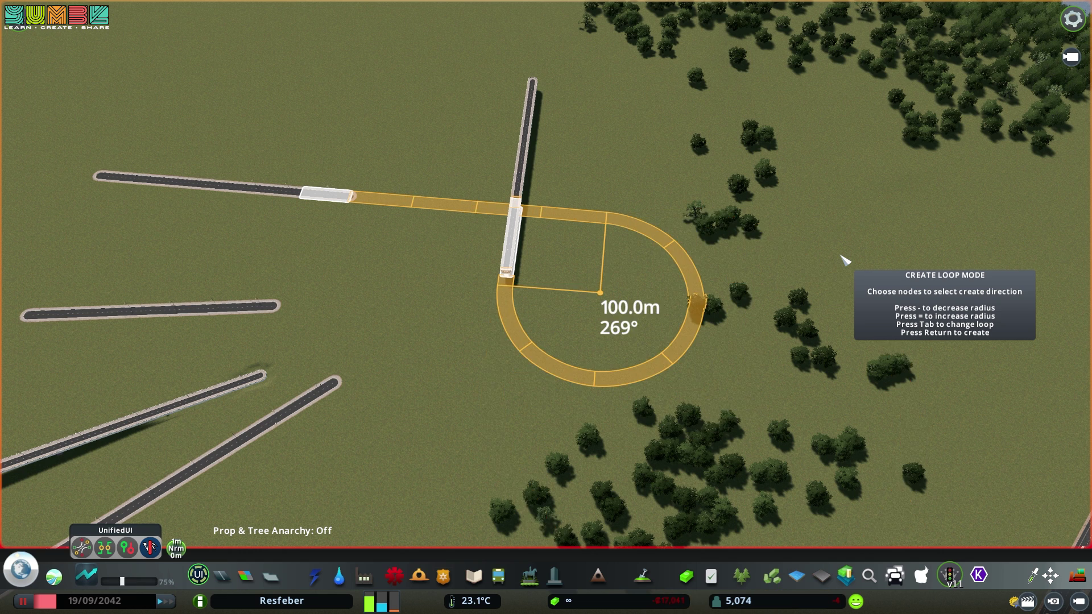
# - Adjust the loop's radius to 110 m and create the loop road
pyautogui.press('=')
pyautogui.press('-')
pyautogui.press('=')
pyautogui.press('=')
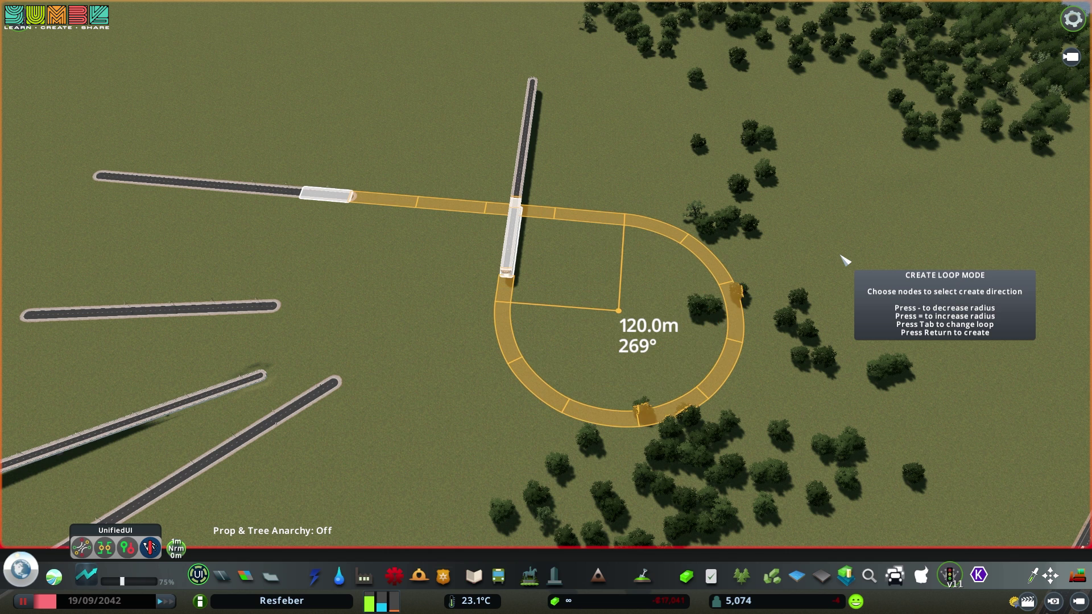
pyautogui.press('-')
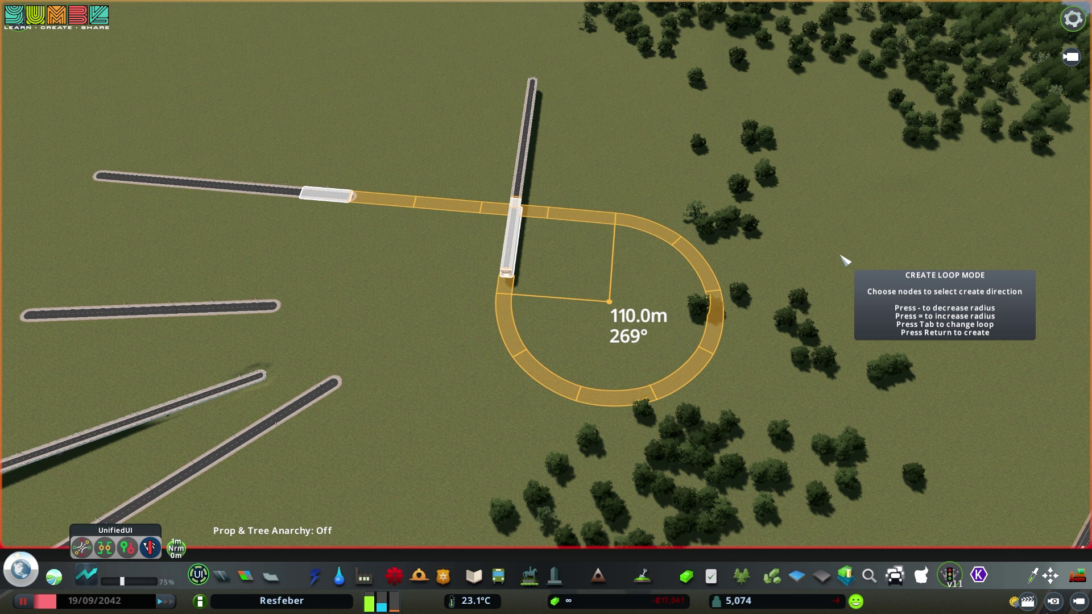
pyautogui.press('Return')
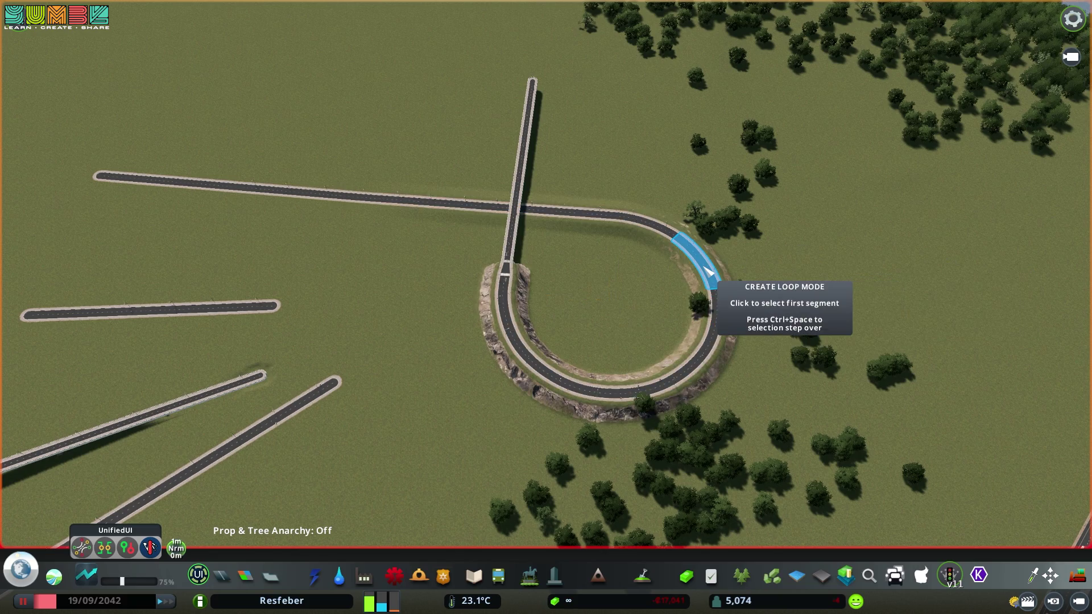
# - Convert the loop's segments from the raised bank to the road near the overpass into elevated road, using the upgrade tool in Elevated mode
pyautogui.moveTo(605, 306); pyautogui.dragTo(754, 193)
pyautogui.scroll(5, 646, 302)
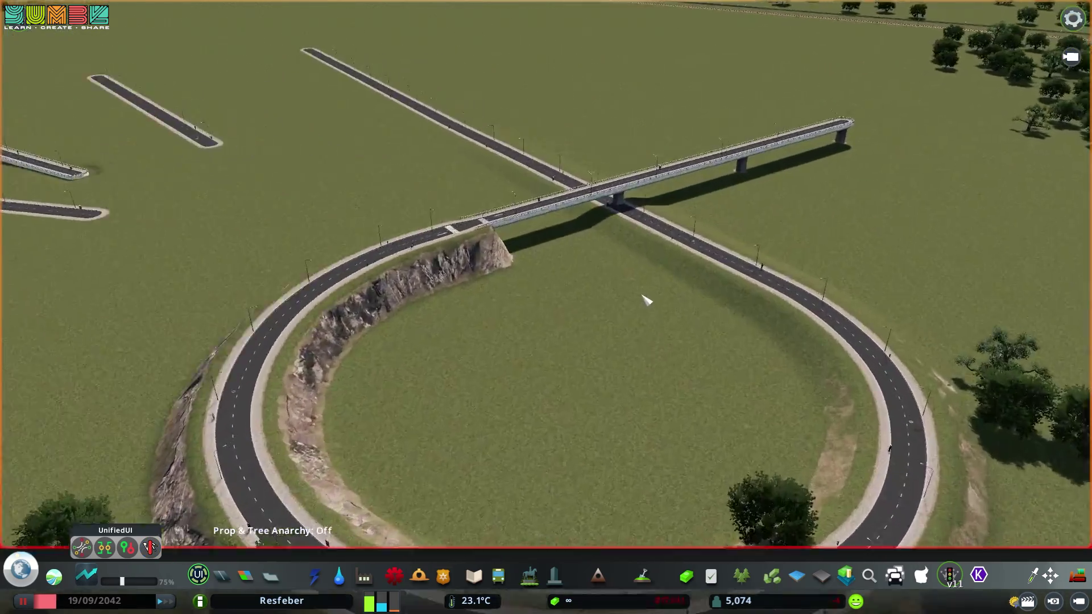
pyautogui.scroll(-6, 622, 327)
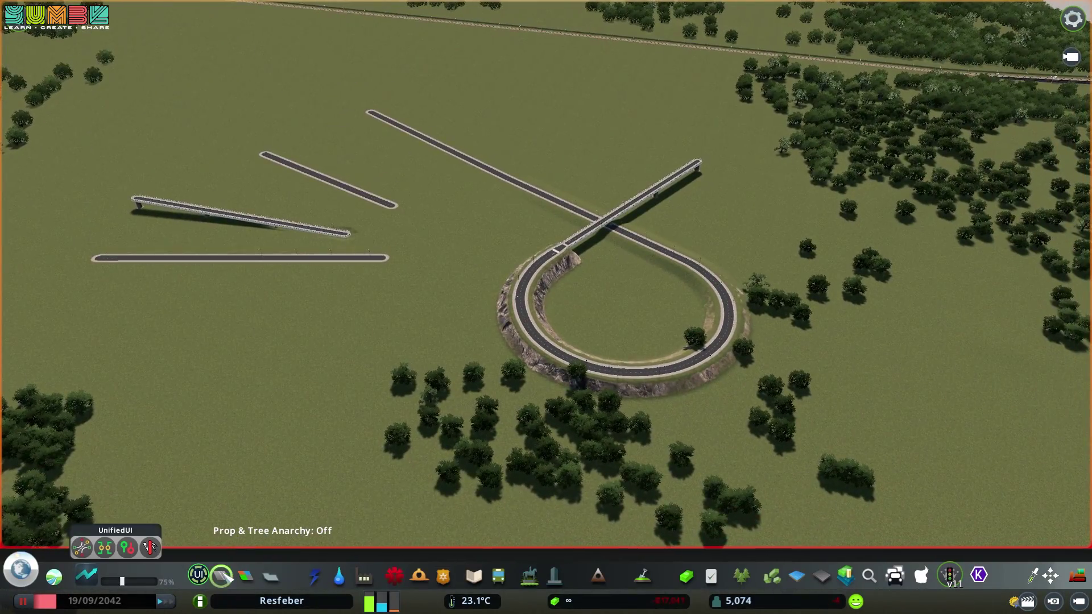
pyautogui.click(222, 575)
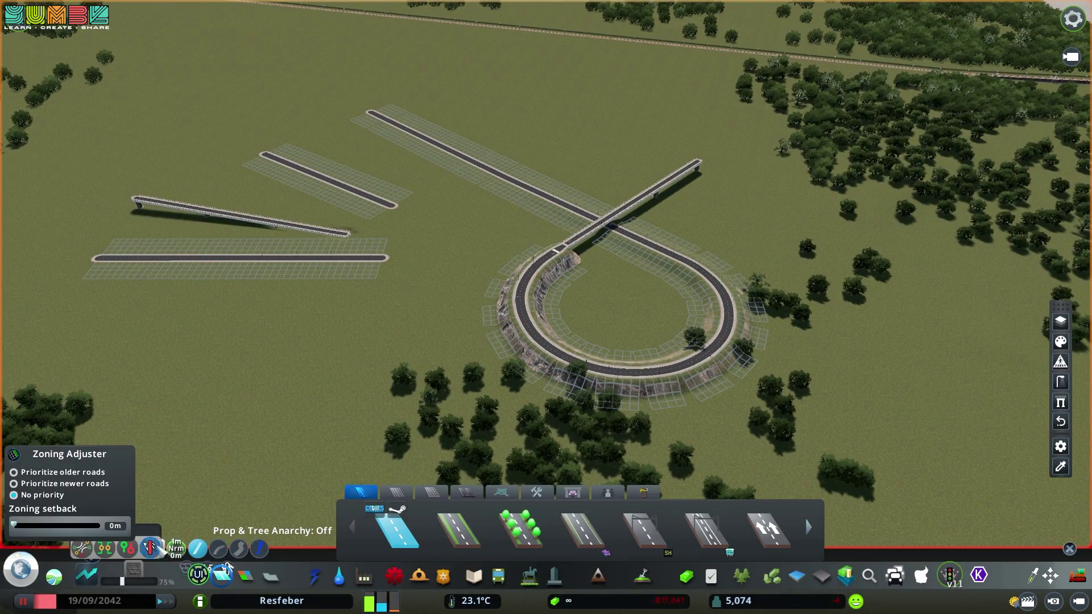
pyautogui.click(176, 548)
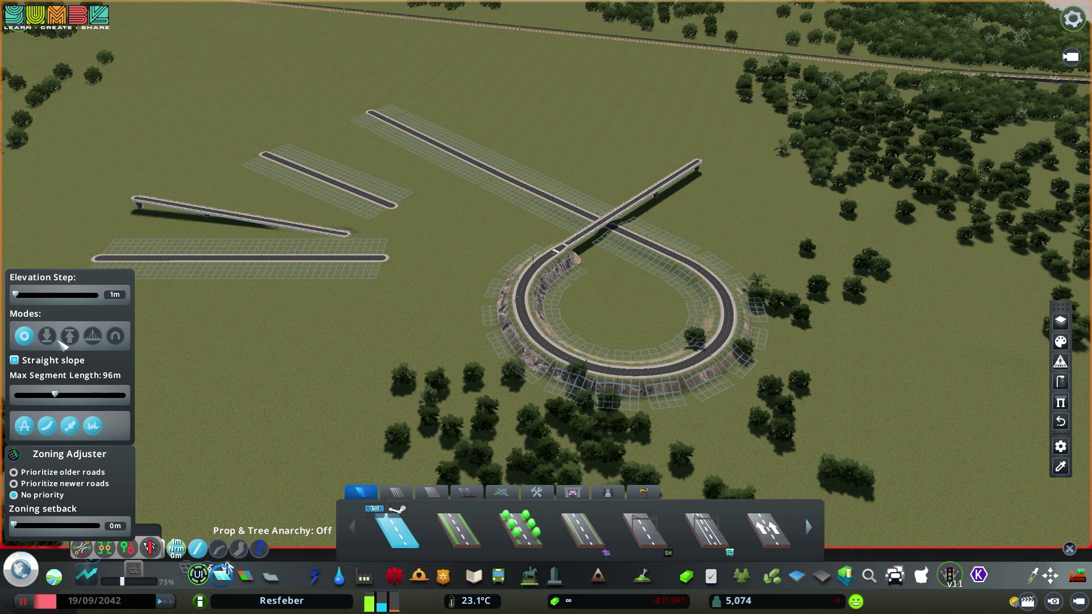
pyautogui.click(259, 549)
pyautogui.scroll(3, 338, 370)
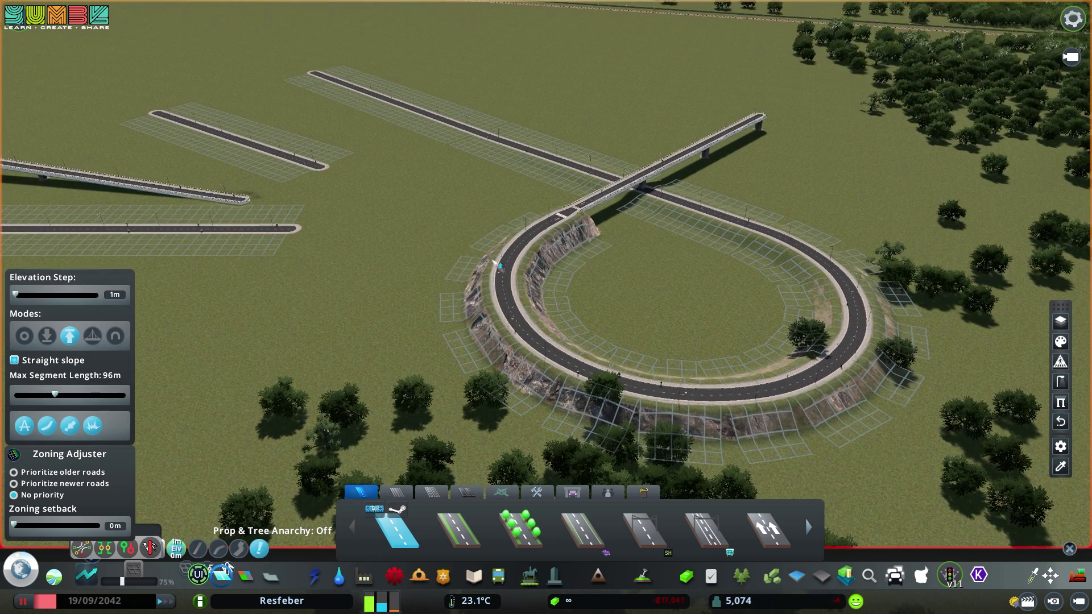
pyautogui.click(510, 258)
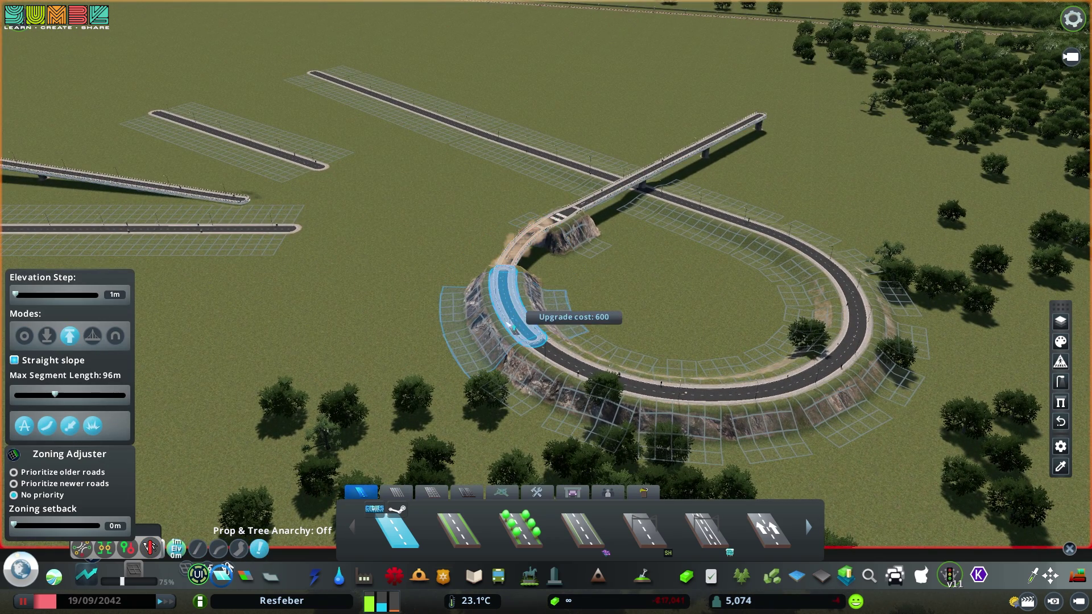
pyautogui.click(509, 324)
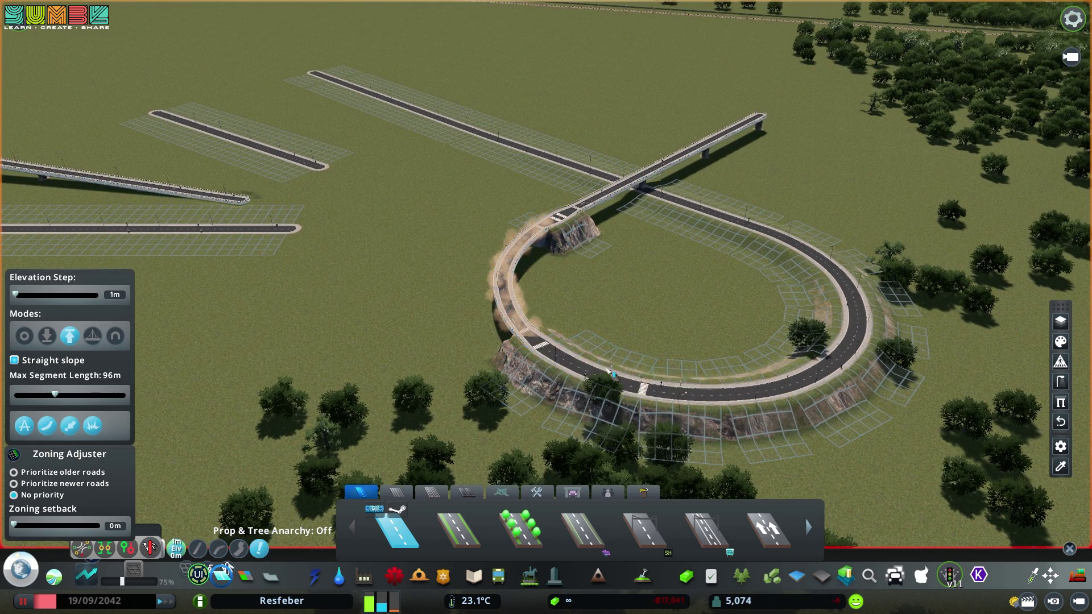
pyautogui.click(705, 392)
pyautogui.click(831, 367)
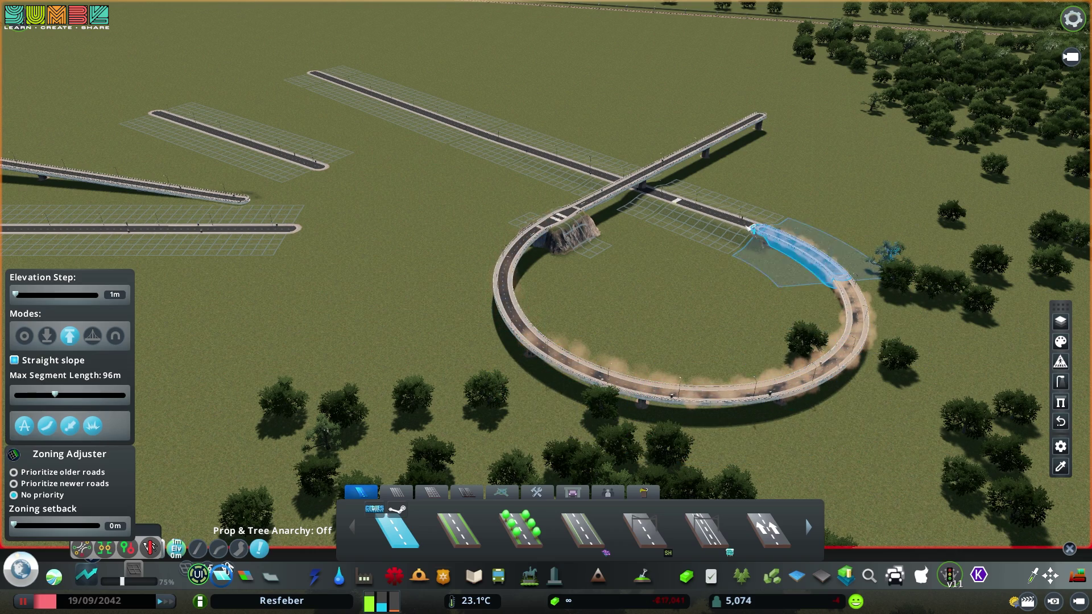
pyautogui.click(745, 228)
pyautogui.press('Escape')
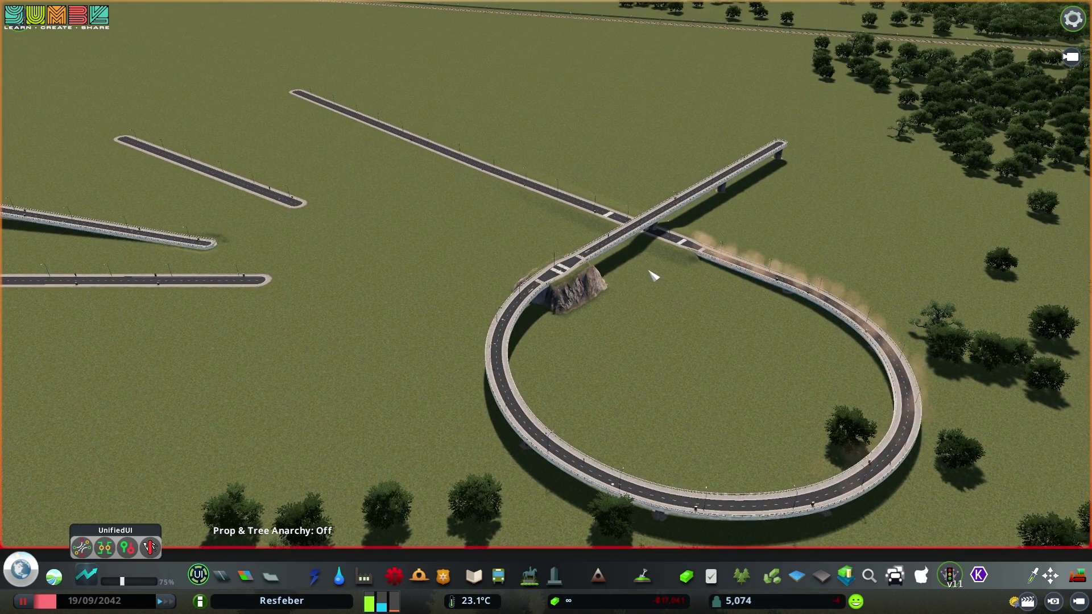
# - Bulldoze the loop segments between the ground-level road and the elevated road, including the short raised piece at the bridge
pyautogui.press('b')
pyautogui.moveTo(626, 237)
pyautogui.mouseDown()
pyautogui.moveTo(512, 407)
pyautogui.moveTo(833, 494)
pyautogui.moveTo(906, 424)
pyautogui.moveTo(888, 347)
pyautogui.moveTo(682, 252)
pyautogui.mouseUp()
pyautogui.click(560, 270)
pyautogui.scroll(-5, 490, 430)
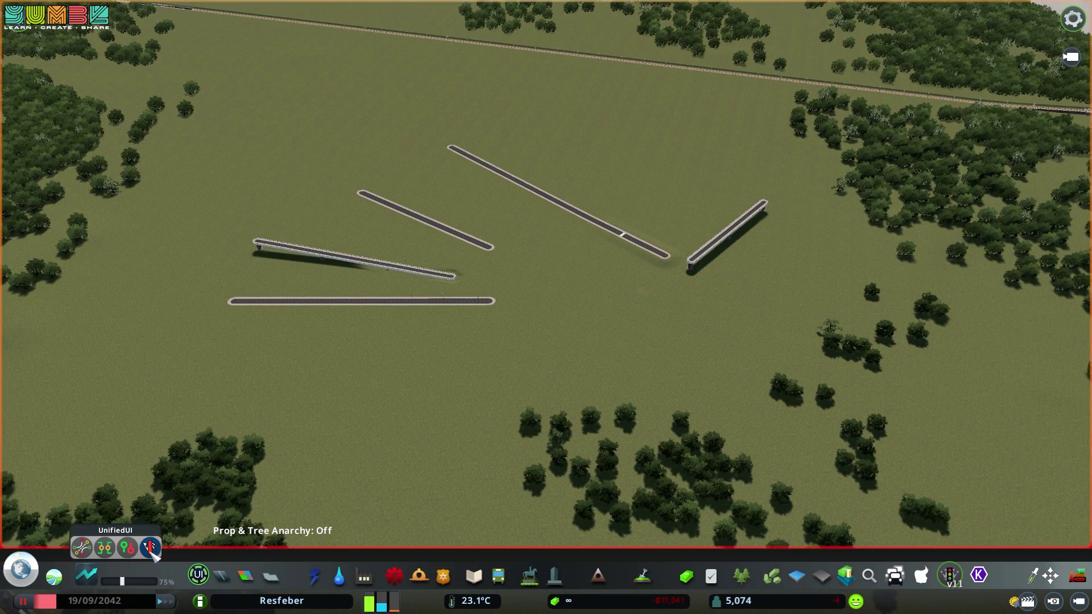
# - Activate the Network Multitool's Create Connection mode
pyautogui.click(151, 548)
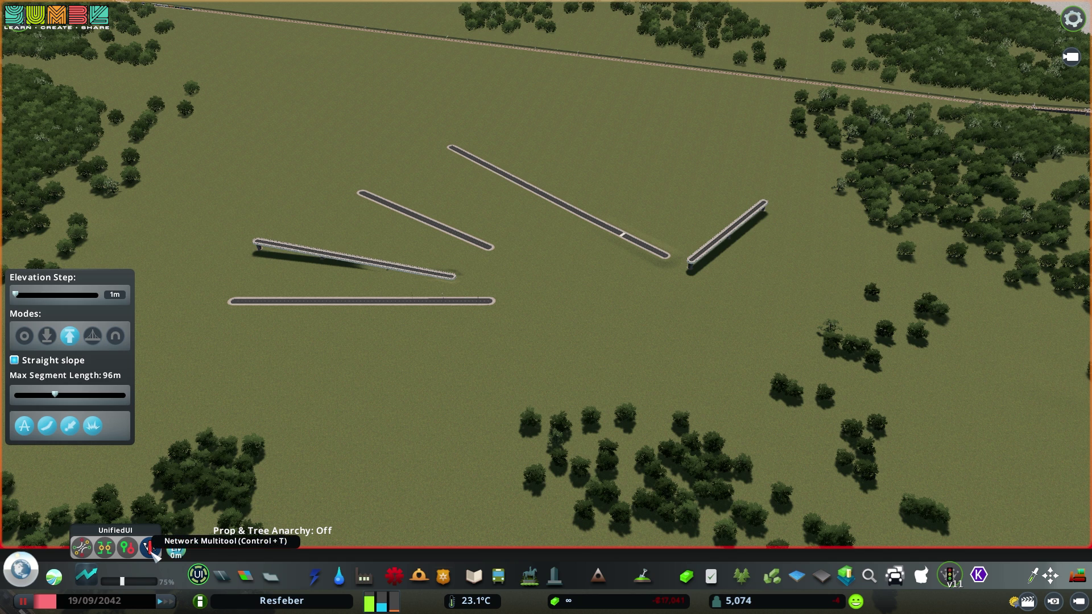
pyautogui.click(151, 549)
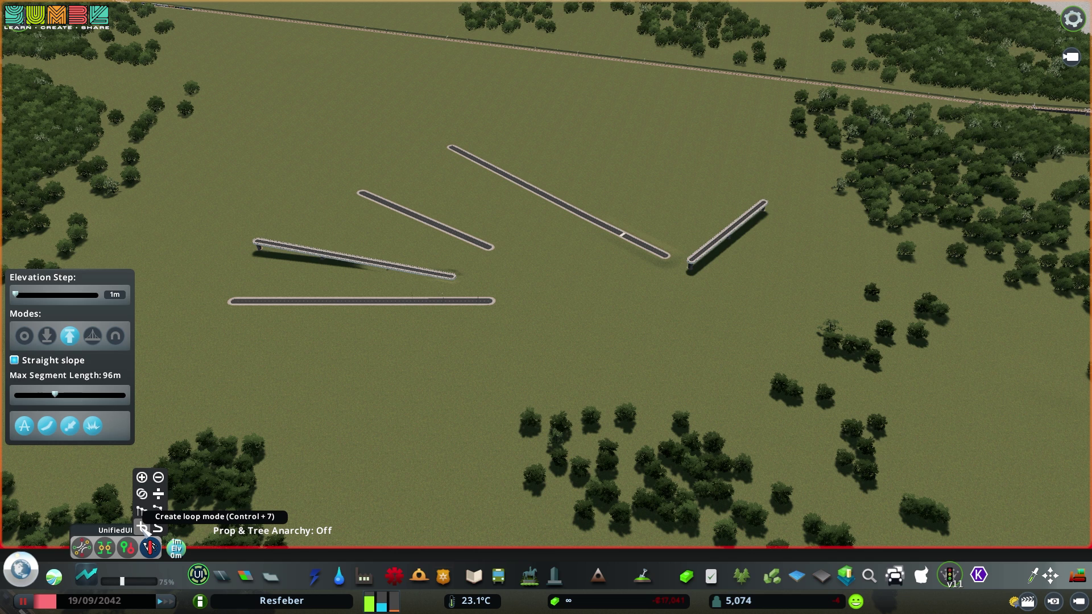
pyautogui.click(144, 530)
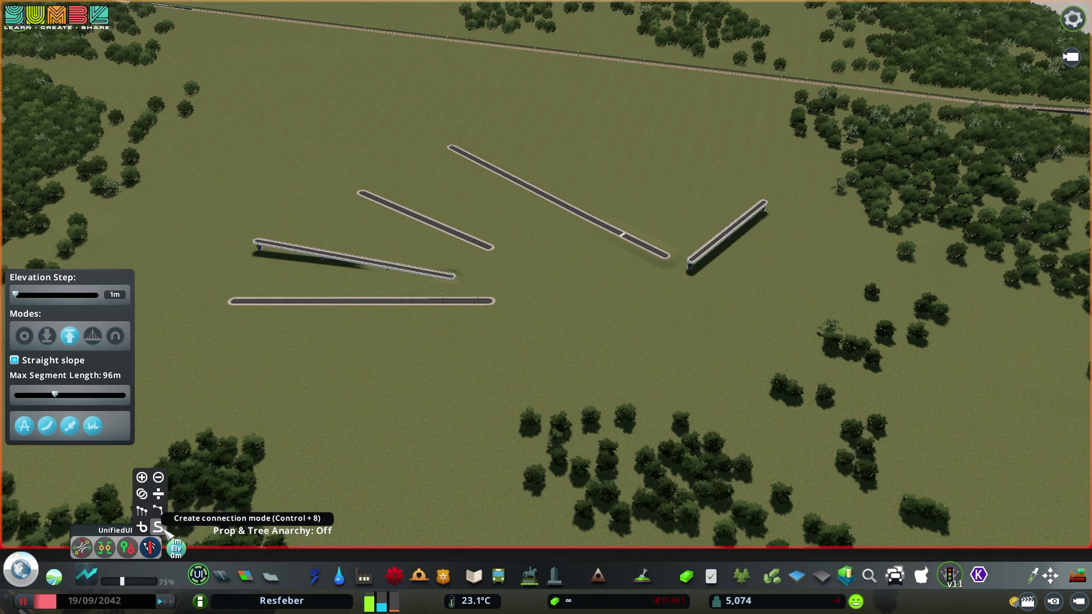
pyautogui.click(164, 529)
pyautogui.scroll(5, 578, 395)
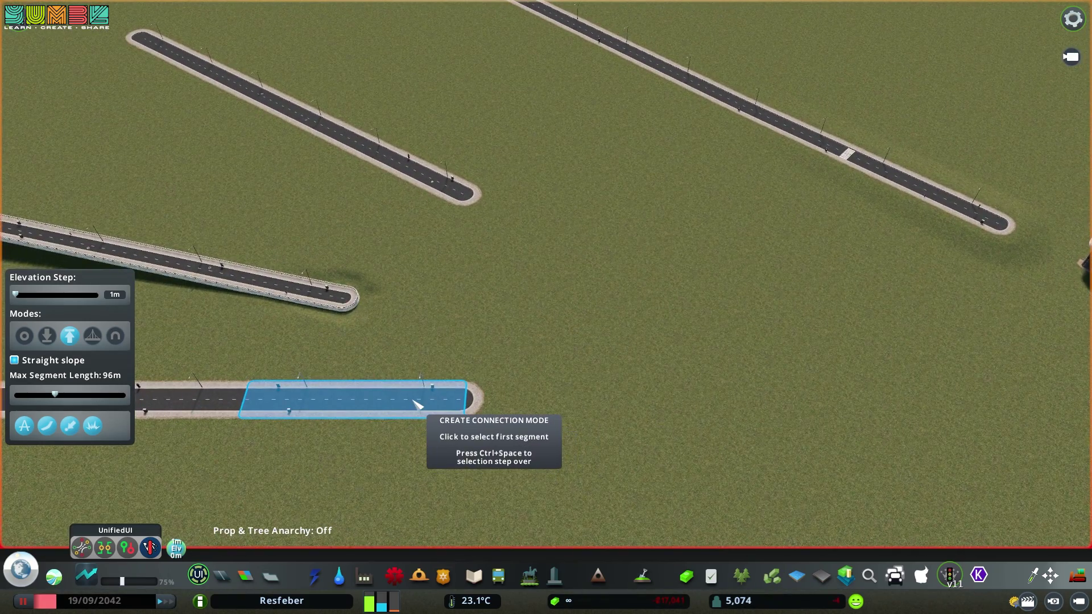
pyautogui.scroll(-5, 531, 298)
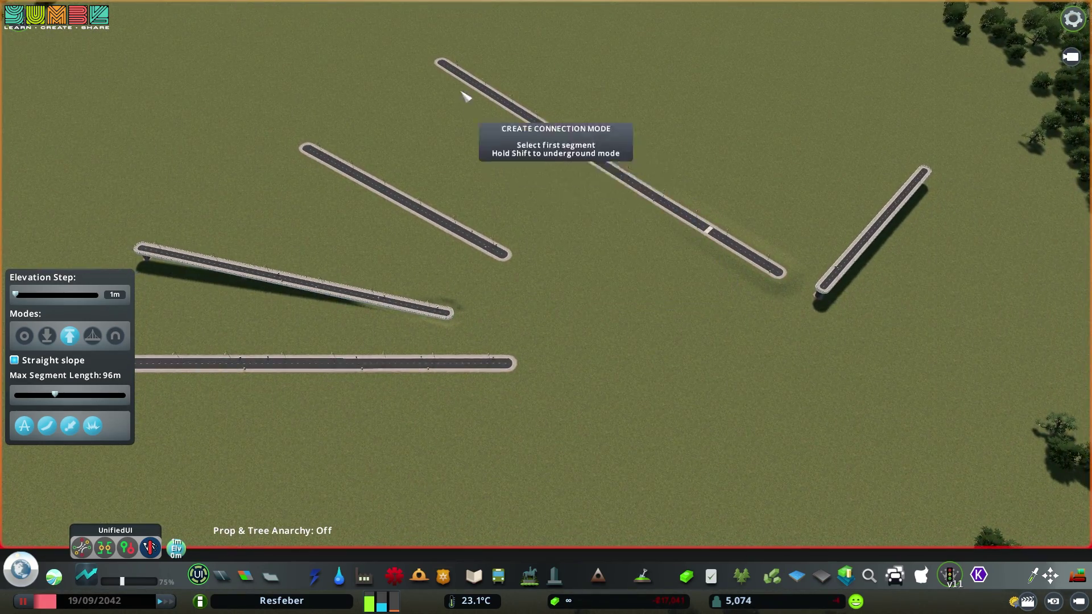
pyautogui.click(462, 74)
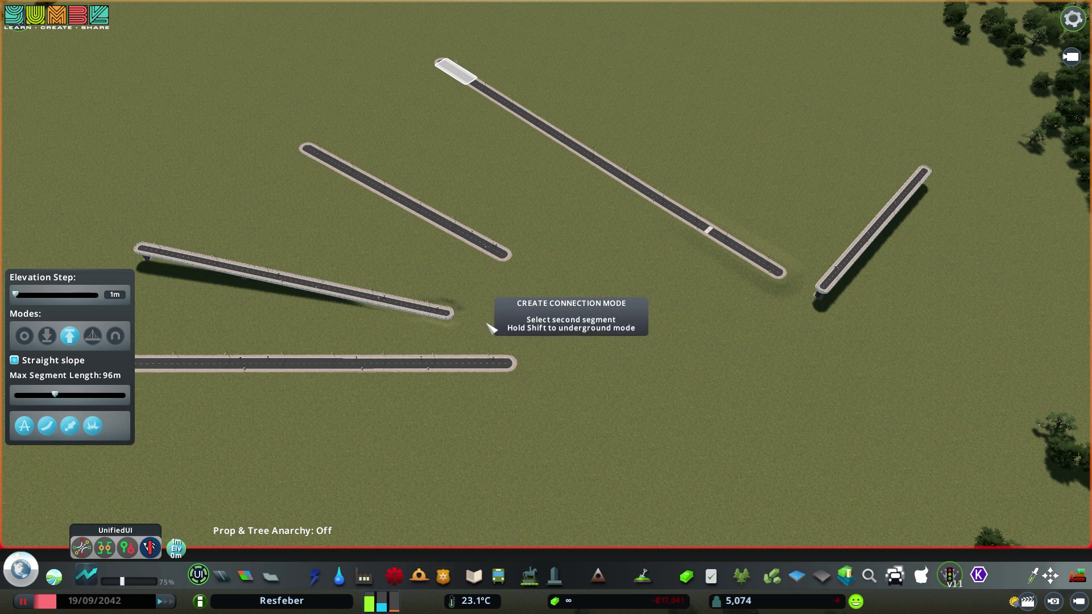
pyautogui.click(490, 367)
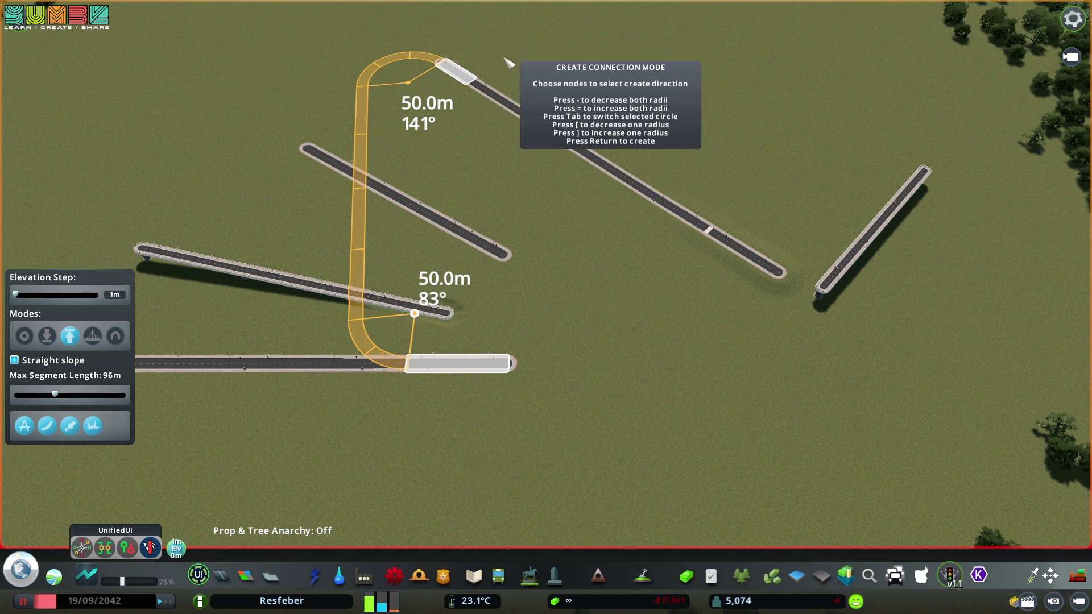
pyautogui.scroll(3, 349, 451)
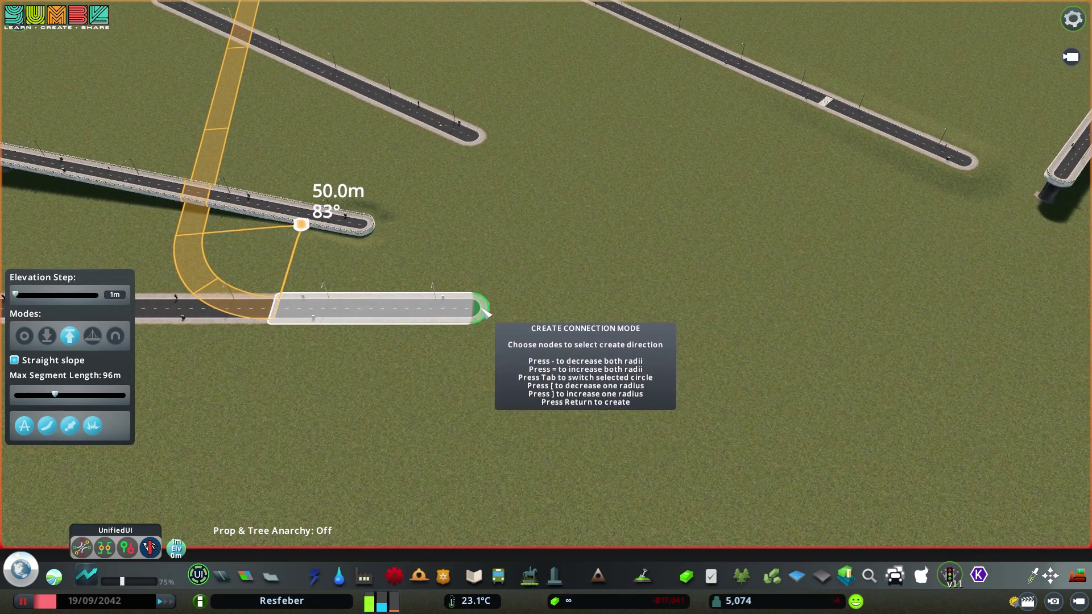
pyautogui.scroll(-3, 519, 276)
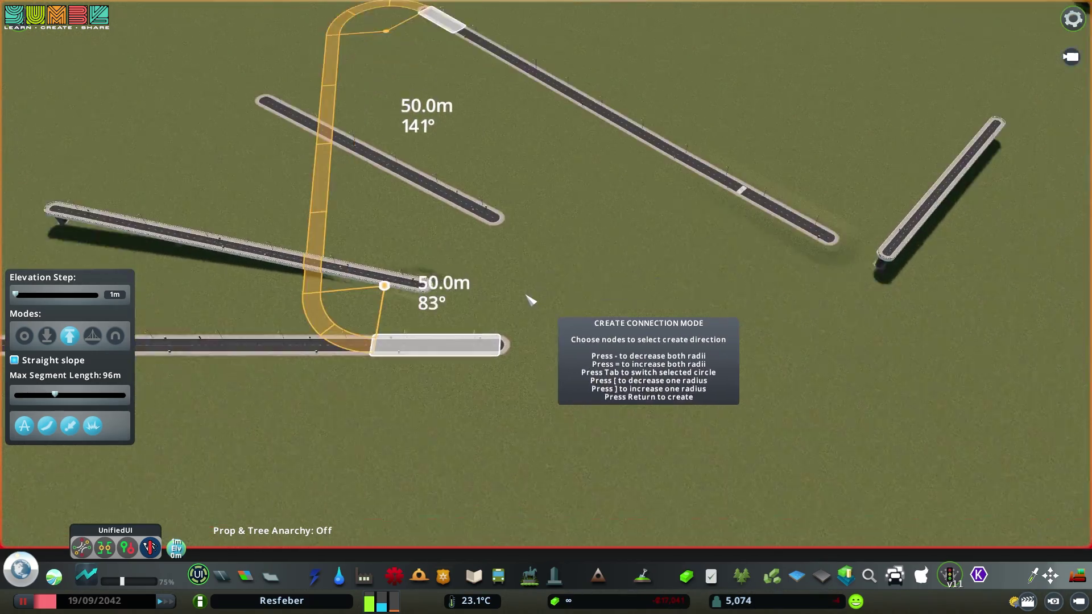
pyautogui.scroll(3, 530, 300)
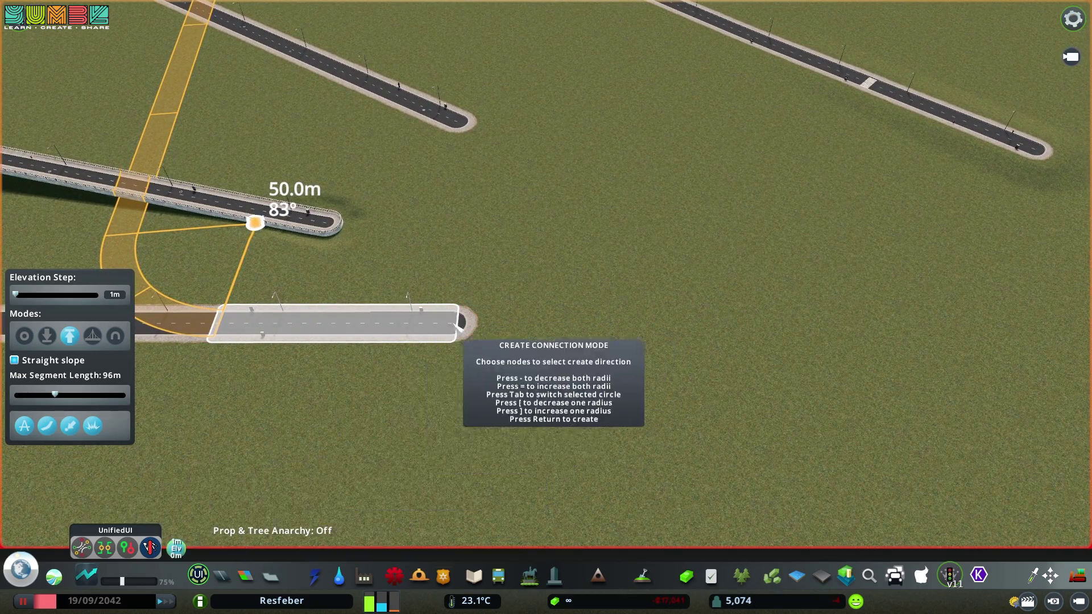
pyautogui.click(462, 322)
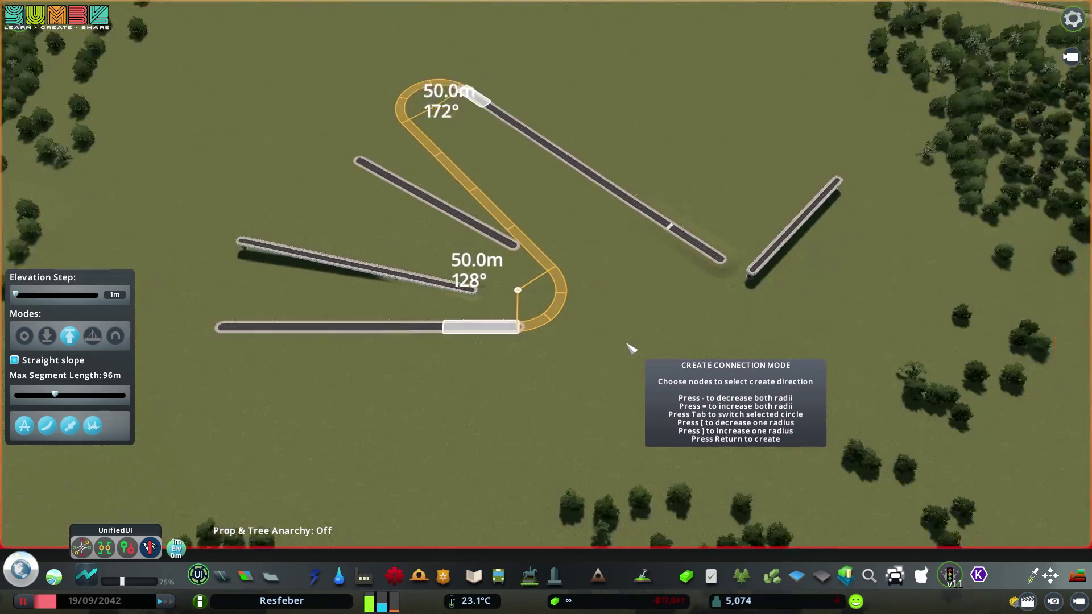
pyautogui.scroll(3, 626, 344)
# - Bulldoze all segments of the short ground-level diagonal road lying between the elevated road and the long diagonal road
pyautogui.press('b')
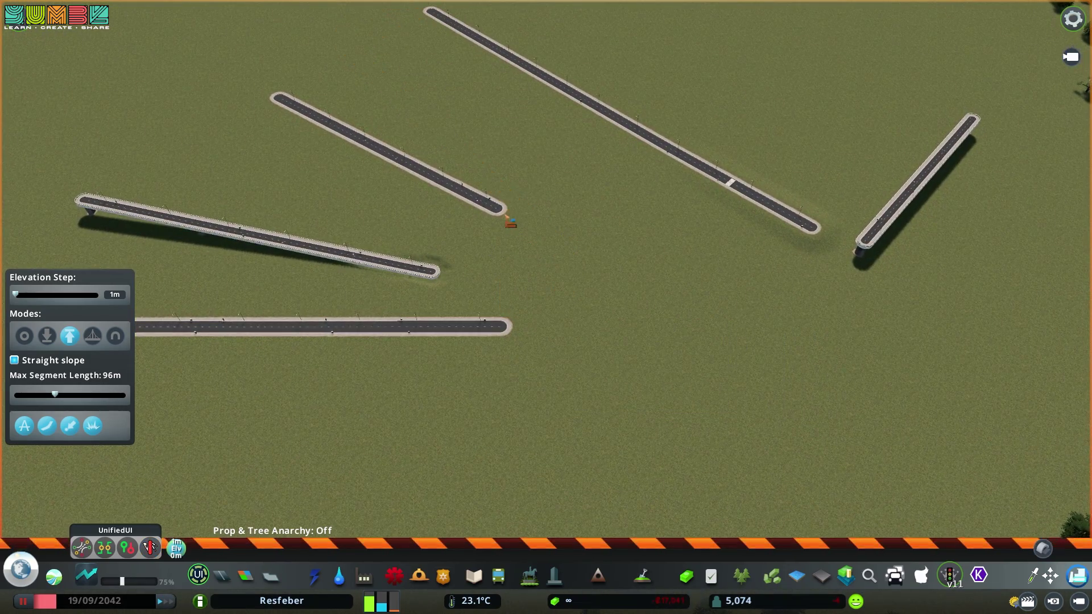
pyautogui.click(463, 190)
pyautogui.click(374, 147)
pyautogui.click(313, 116)
# - Return to Create Connection mode and select the end segments of the horizontal road and the long diagonal road's far end
pyautogui.click(147, 545)
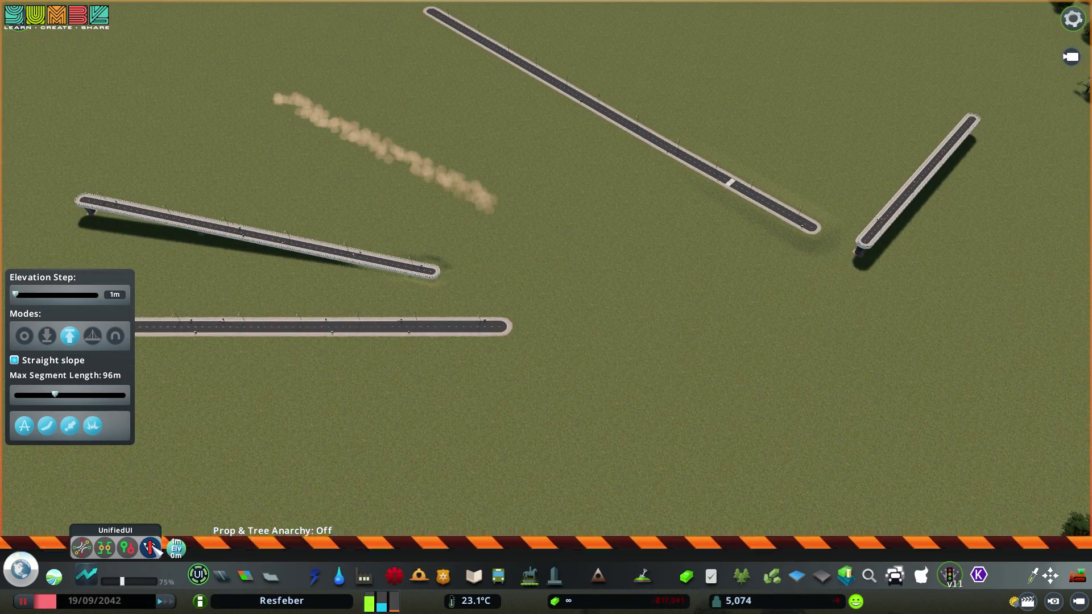
pyautogui.click(151, 547)
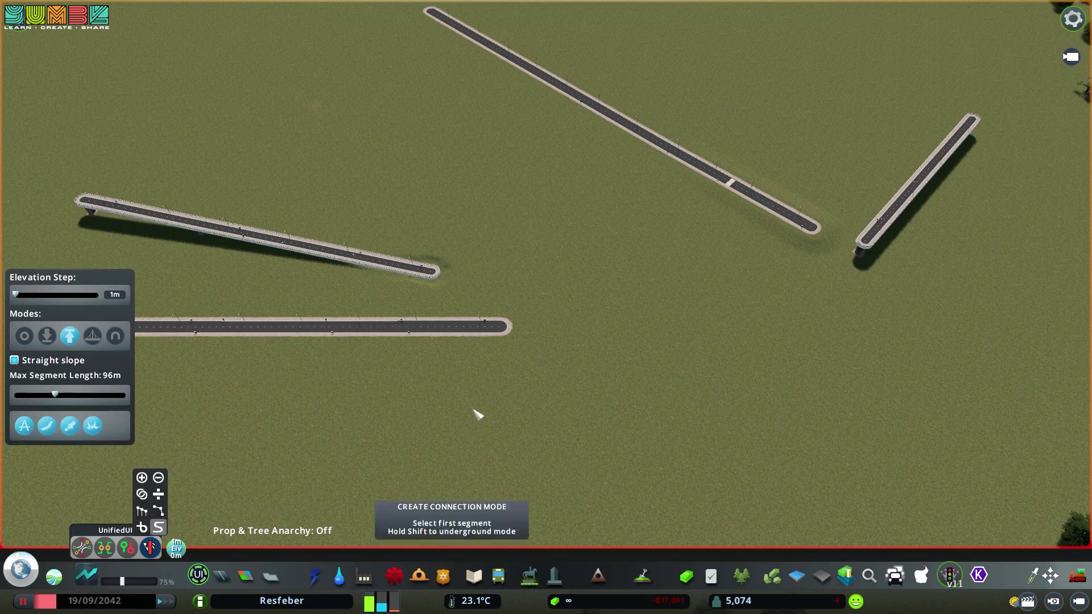
pyautogui.click(449, 332)
pyautogui.press('w')
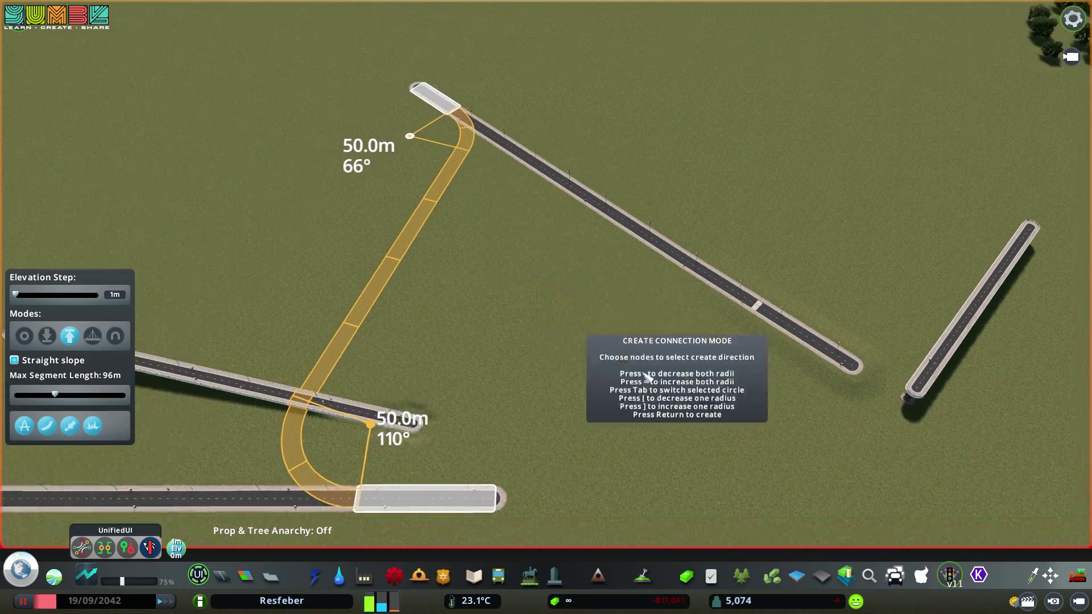
pyautogui.click(445, 120)
# - Choose the outer end nodes of both selected segments so the connection leaves from the two open road ends
pyautogui.press('s')
pyautogui.scroll(3, 612, 358)
pyautogui.click(486, 388)
pyautogui.press('w')
pyautogui.press('a')
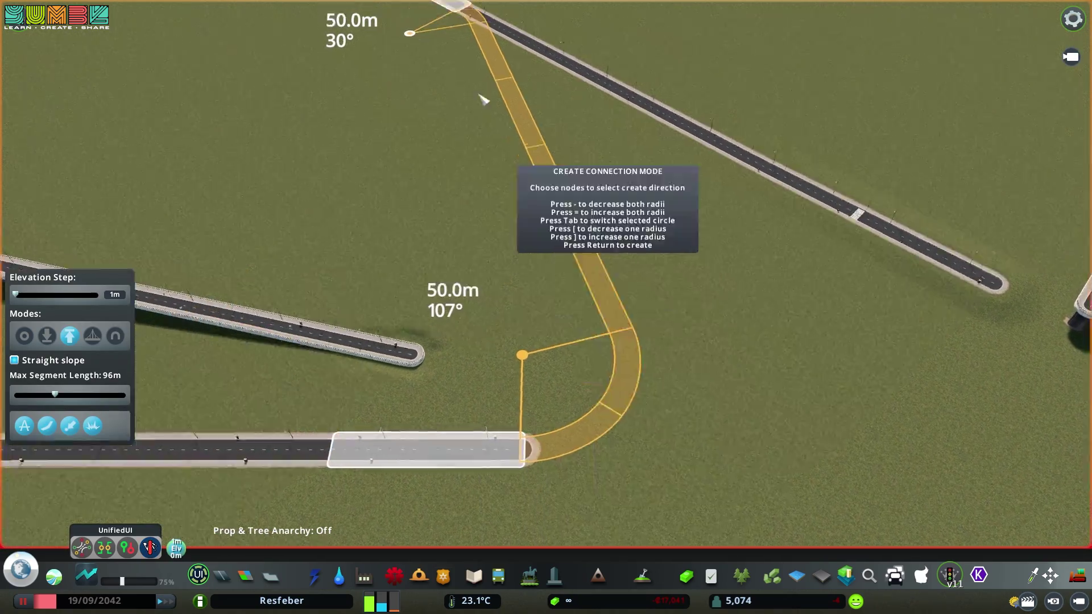
pyautogui.click(515, 84)
# - Widen and shrink both radii of the previewed connection together, bringing them to 100 m
pyautogui.scroll(-3, 765, 326)
pyautogui.press('s')
pyautogui.press('d')
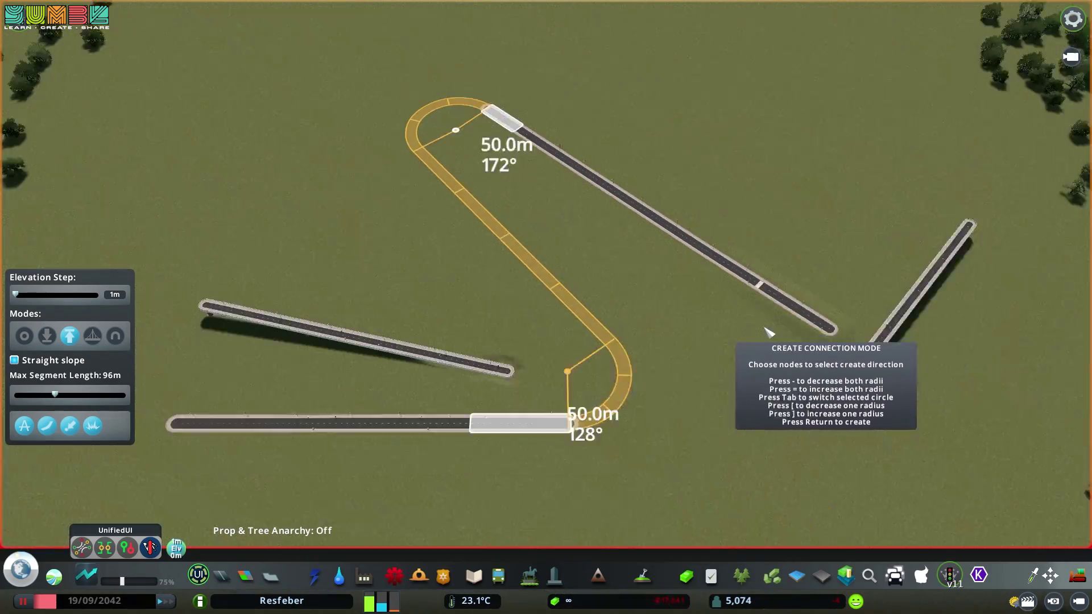
pyautogui.scroll(-1, 770, 332)
pyautogui.press('d')
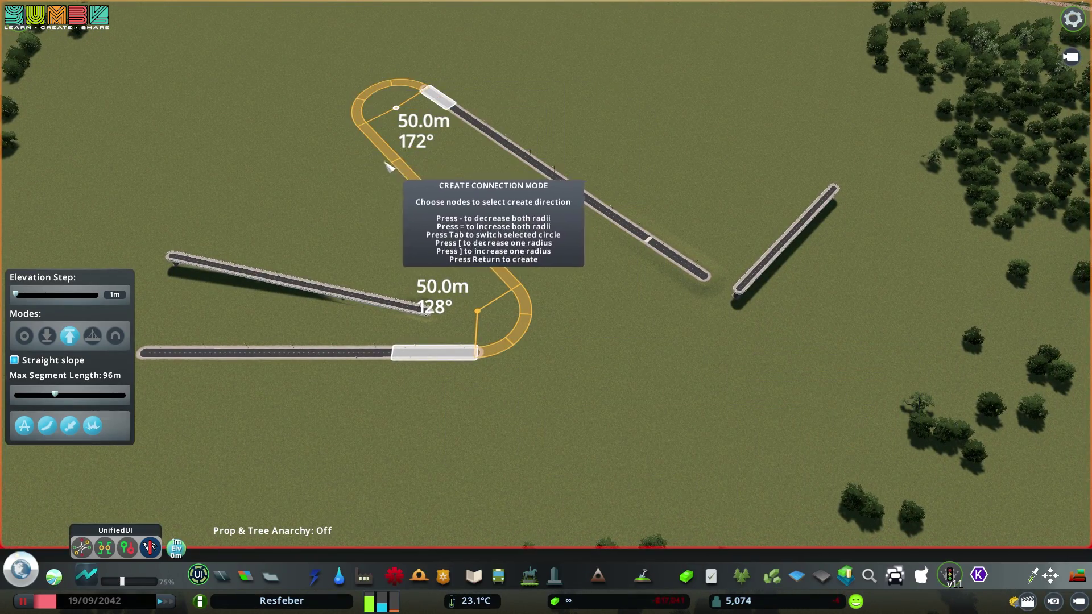
pyautogui.scroll(1, 387, 165)
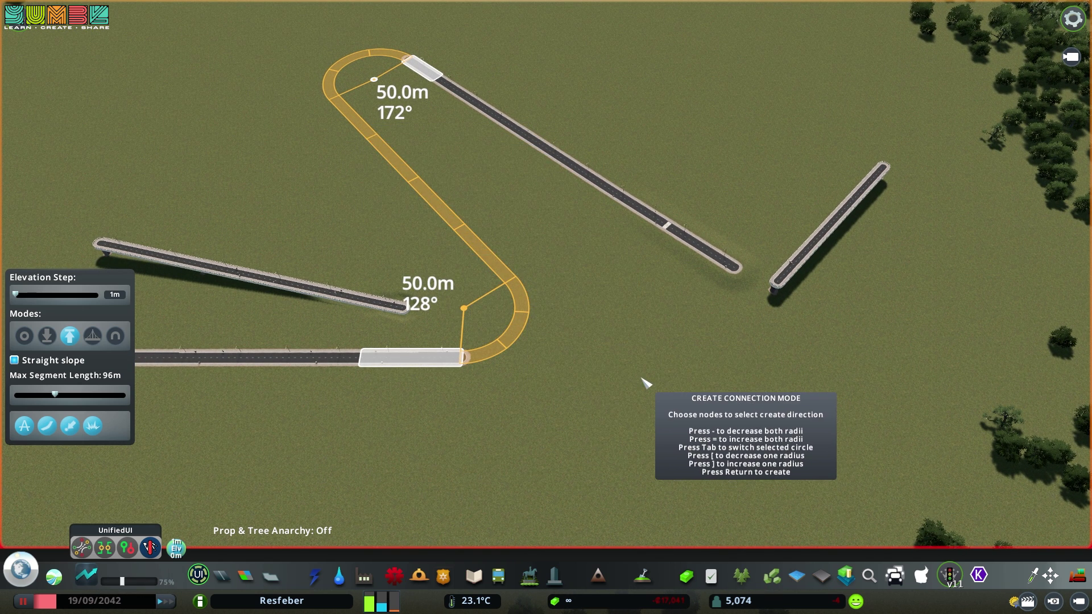
pyautogui.press('=')
pyautogui.press('=')
pyautogui.press('=')
pyautogui.press('=')
pyautogui.press('=')
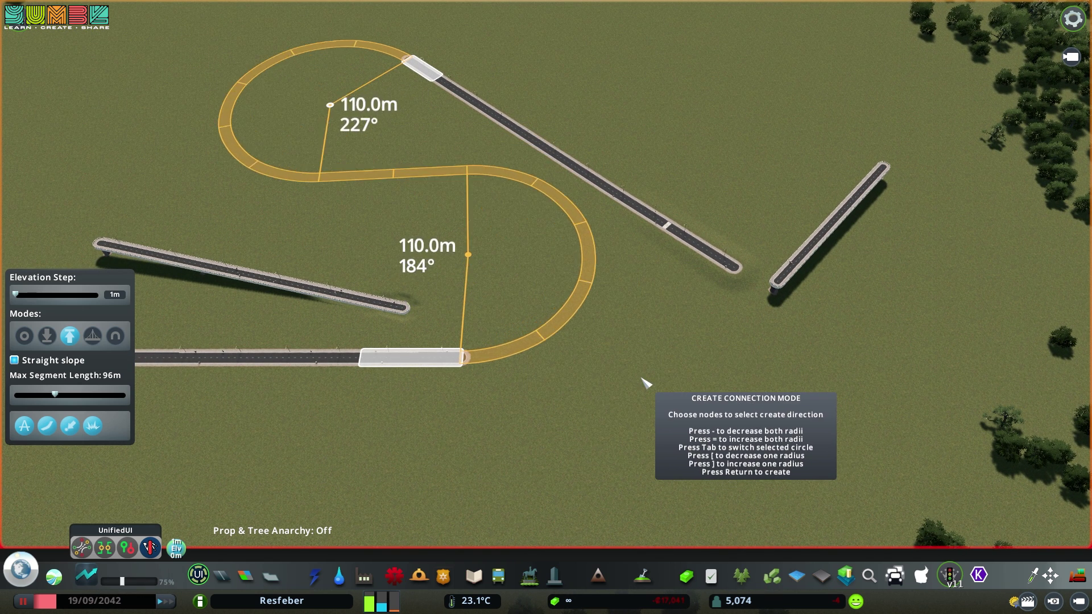
pyautogui.press('-')
pyautogui.press('-')
pyautogui.press('-')
pyautogui.press('-')
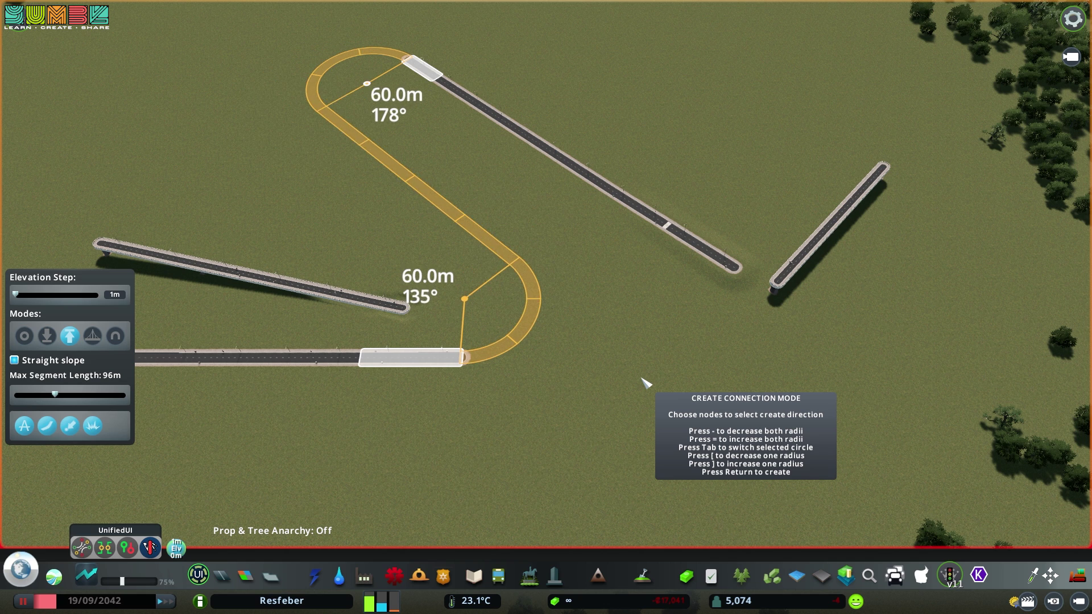
pyautogui.press('=')
pyautogui.press('=')
pyautogui.press('=')
pyautogui.press('=')
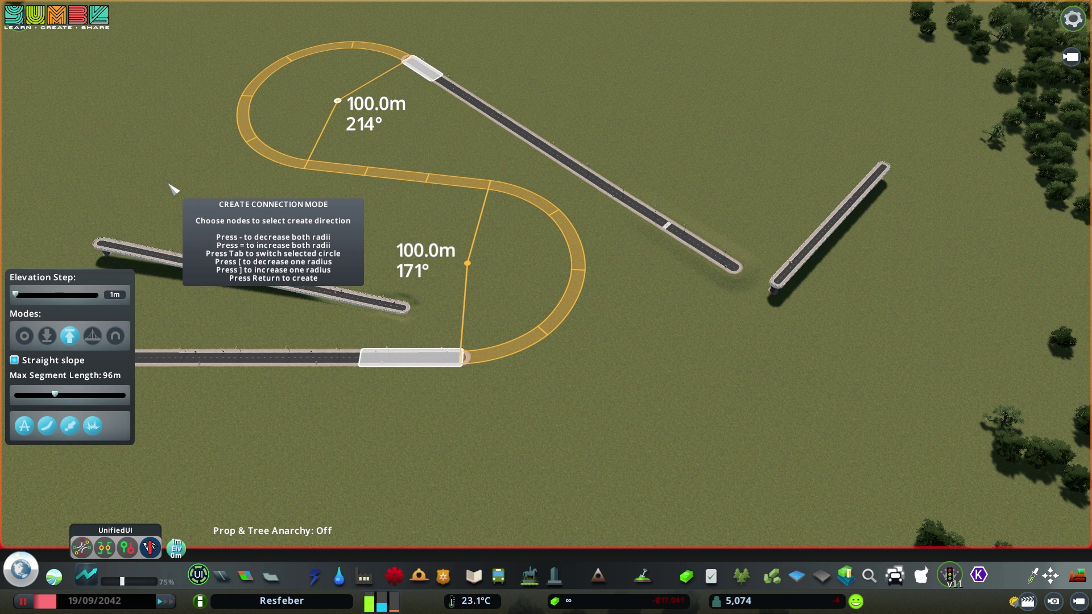
# - Increase both radii of the previewed connection to 110 m
pyautogui.press('a')
pyautogui.press('w')
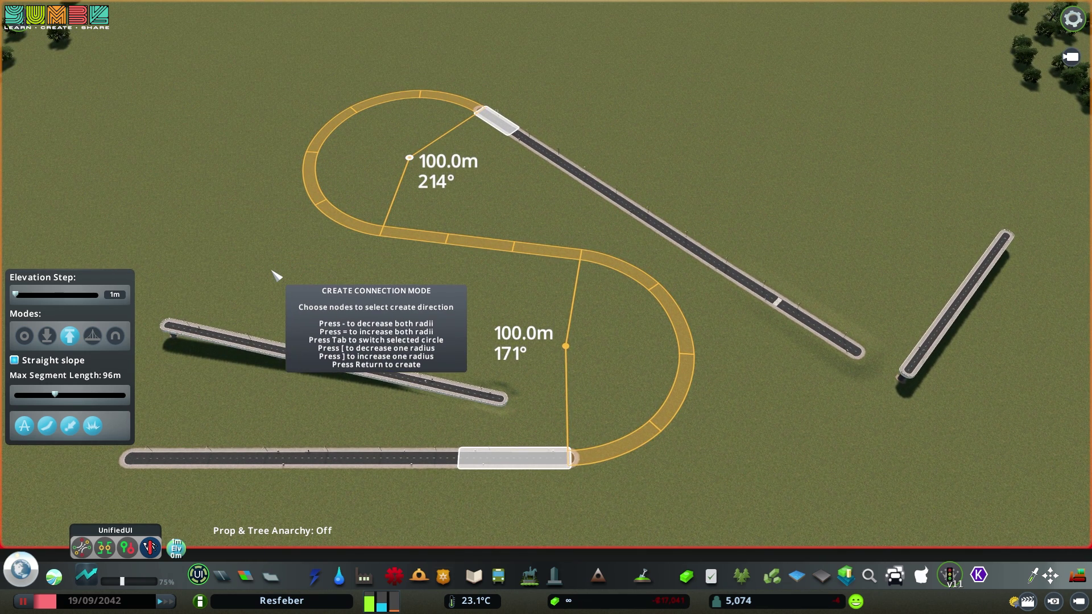
pyautogui.press('=')
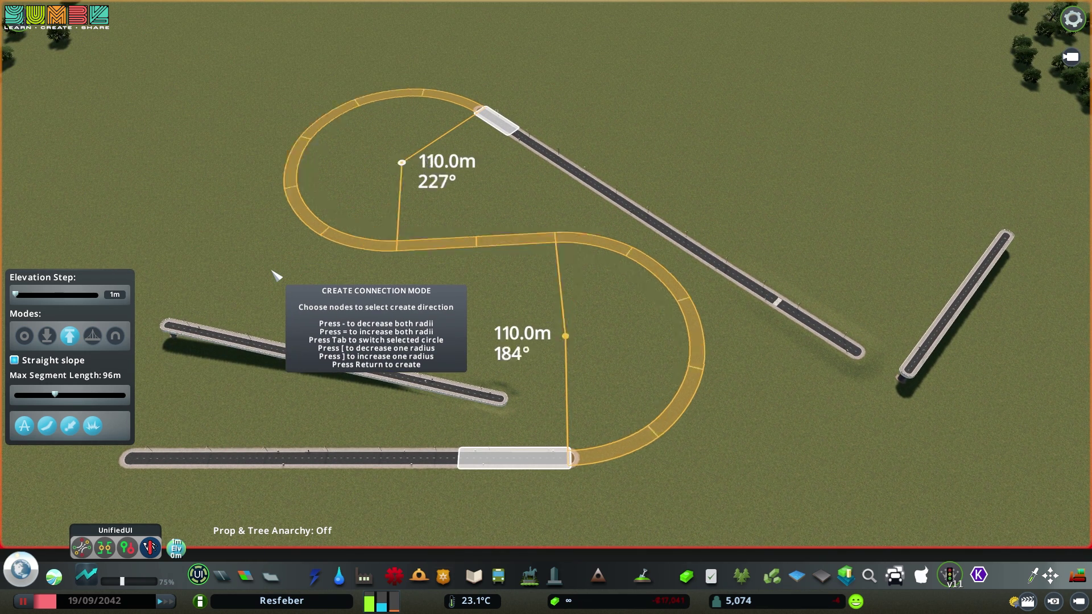
pyautogui.press('-')
pyautogui.press('=')
# - Select the curve at the horizontal road and vary only its radius up and down, bringing it to 60 m
pyautogui.press('Tab')
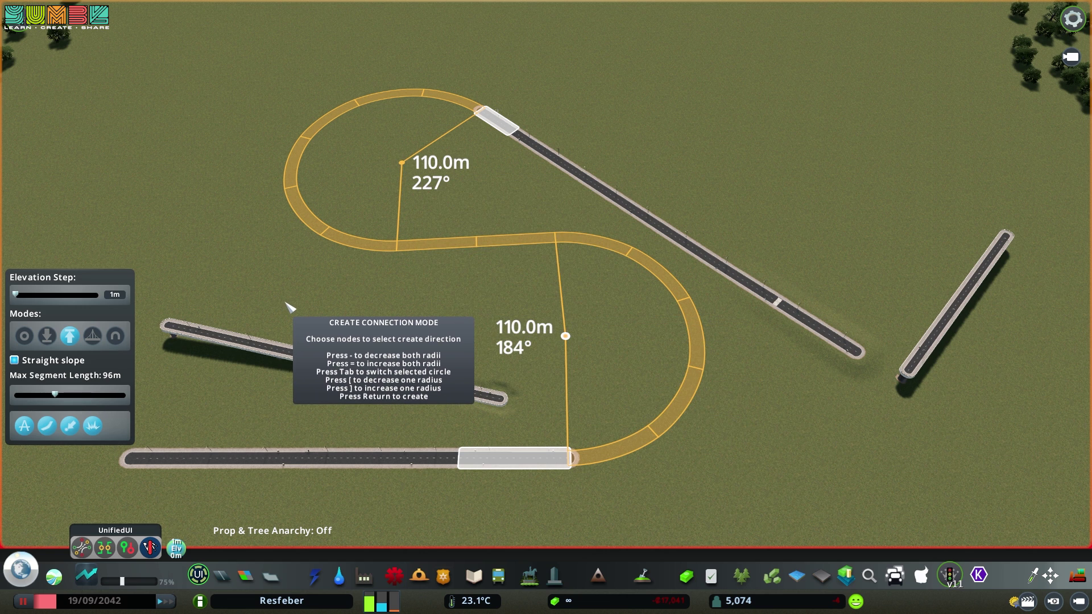
pyautogui.press(']')
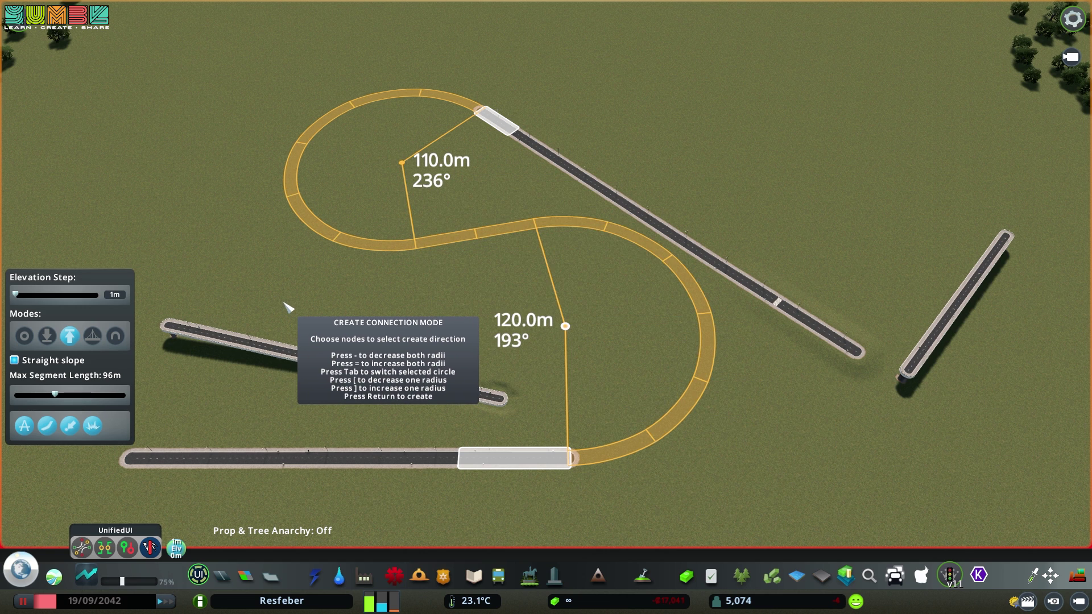
pyautogui.press('[')
pyautogui.press('[')
pyautogui.press('[')
pyautogui.press('[')
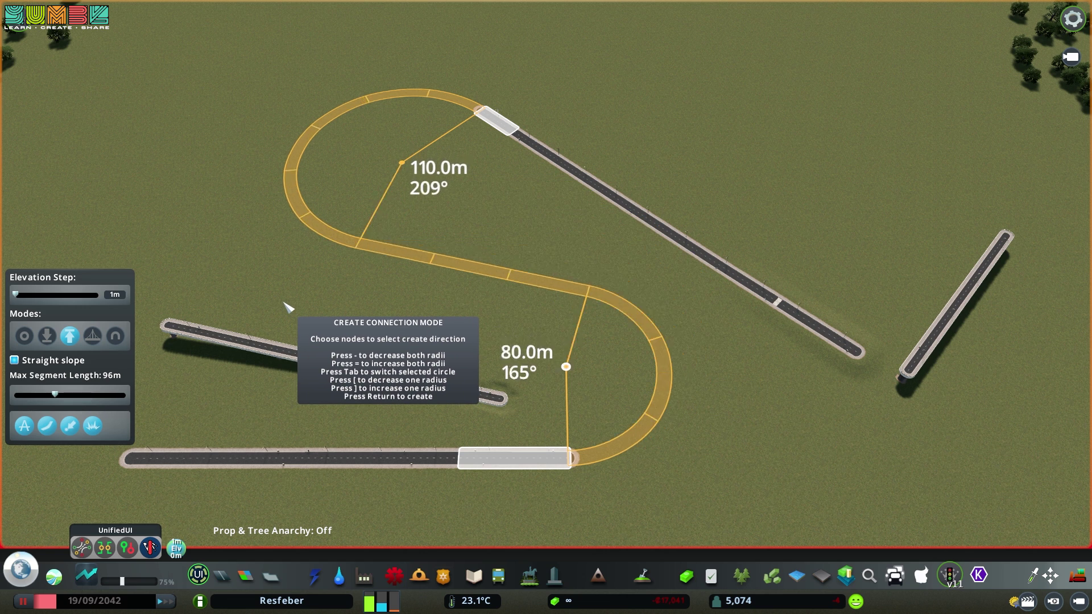
pyautogui.press('[')
pyautogui.press(']')
pyautogui.press(']')
pyautogui.press(']')
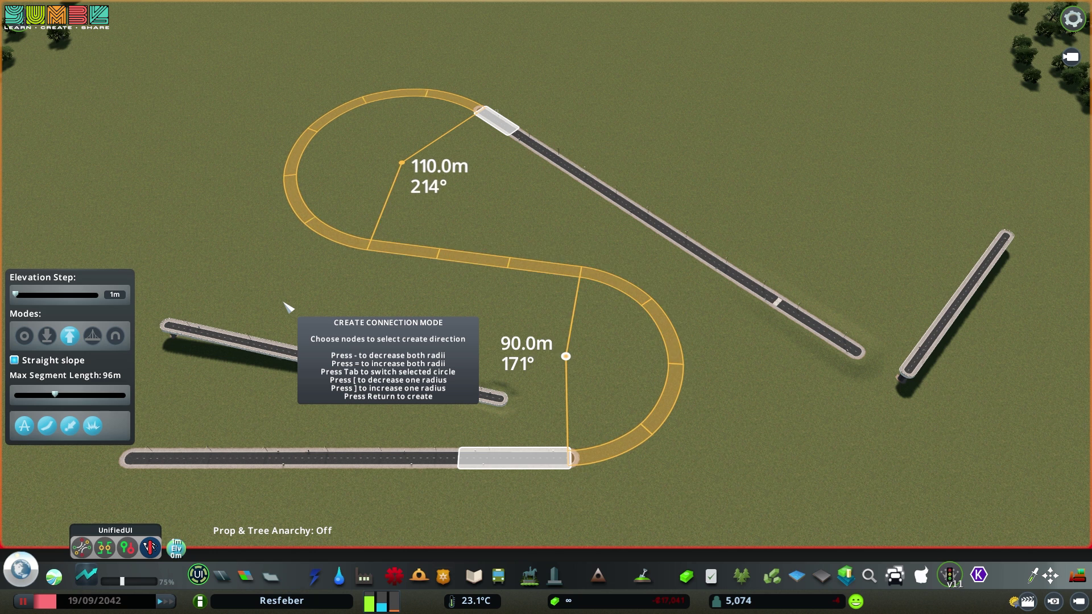
pyautogui.press(']')
pyautogui.press(']')
pyautogui.press('[')
pyautogui.press('[')
pyautogui.press('[')
pyautogui.press('[')
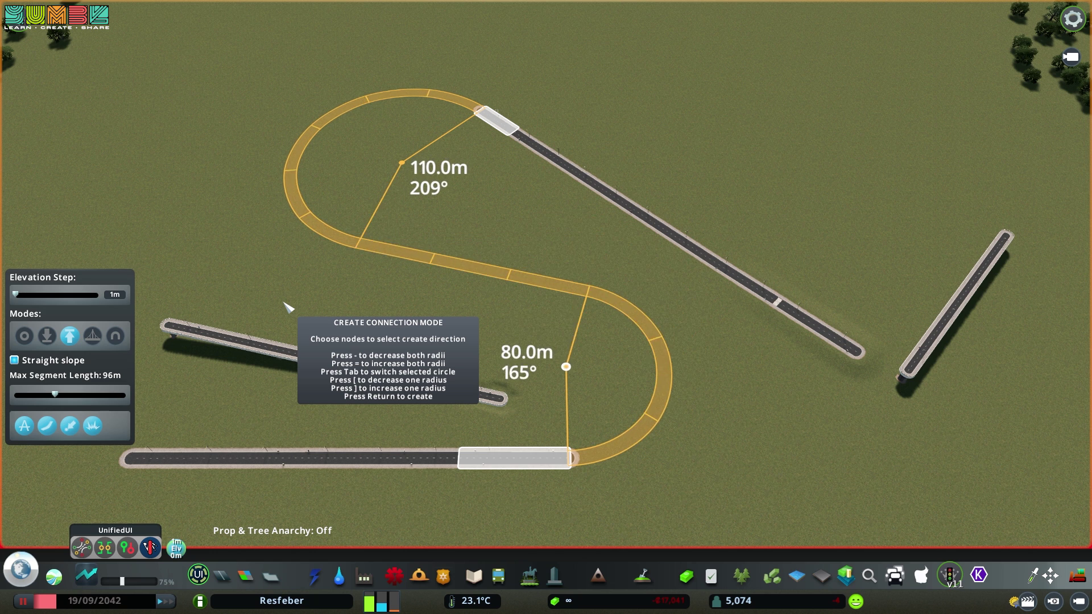
pyautogui.press('[')
pyautogui.press('[')
# - Switch to the curve at the long diagonal road and vary only its radius, bringing it to 70 m
pyautogui.press('Tab')
pyautogui.press(']')
pyautogui.press(']')
pyautogui.press(']')
pyautogui.press(']')
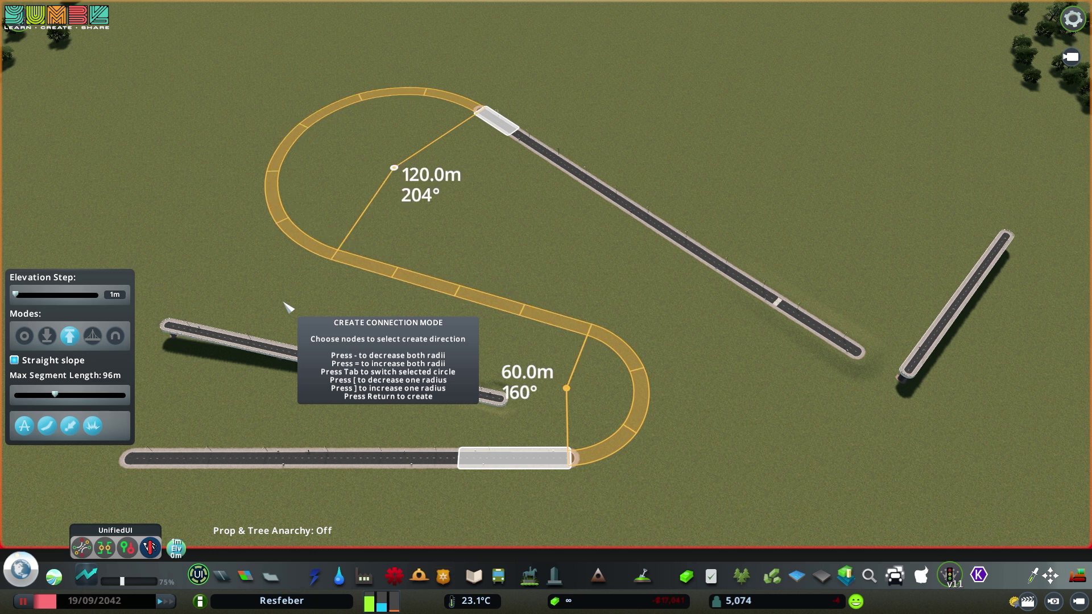
pyautogui.press('[')
pyautogui.press('[')
pyautogui.press('[')
pyautogui.press('[')
pyautogui.press('[')
pyautogui.press('[')
pyautogui.press('[')
pyautogui.press('[')
pyautogui.press('[')
pyautogui.press(']')
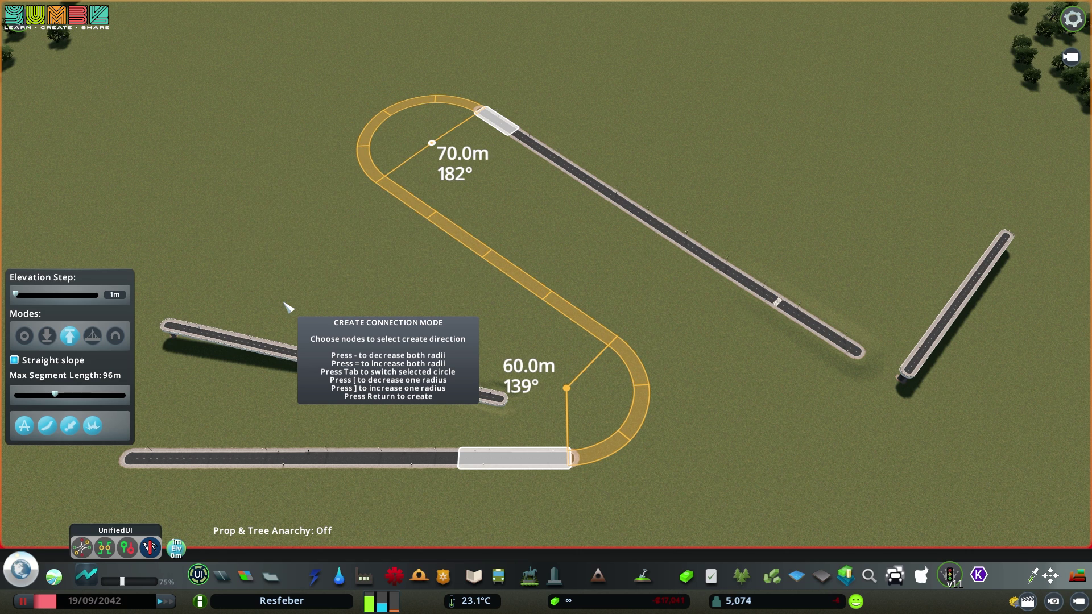
# - Increase and decrease both radii together until the two curves of the connection are equal at 100 m
pyautogui.press('=')
pyautogui.press('=')
pyautogui.press('=')
pyautogui.press('=')
pyautogui.press('=')
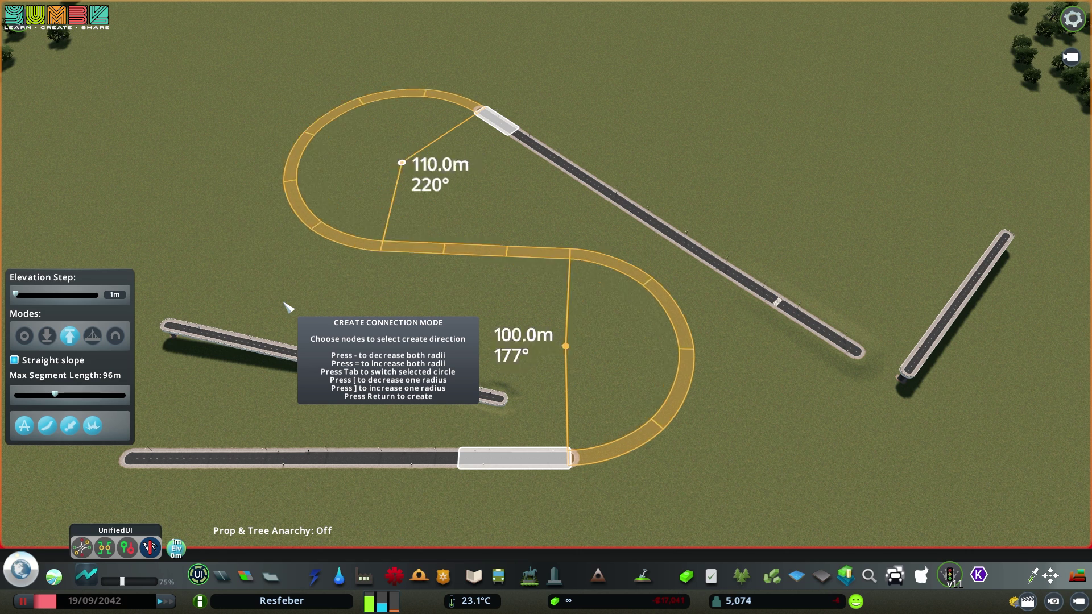
pyautogui.press('=')
pyautogui.press('-')
pyautogui.press('-')
pyautogui.press('-')
pyautogui.press('-')
pyautogui.press('-')
pyautogui.press('-')
pyautogui.press('-')
pyautogui.press('-')
pyautogui.press('-')
pyautogui.press('-')
pyautogui.press('-')
pyautogui.press('-')
pyautogui.press('=')
pyautogui.press('=')
pyautogui.press('=')
pyautogui.press('=')
pyautogui.press('=')
pyautogui.press('=')
pyautogui.press('=')
pyautogui.press('=')
pyautogui.press('=')
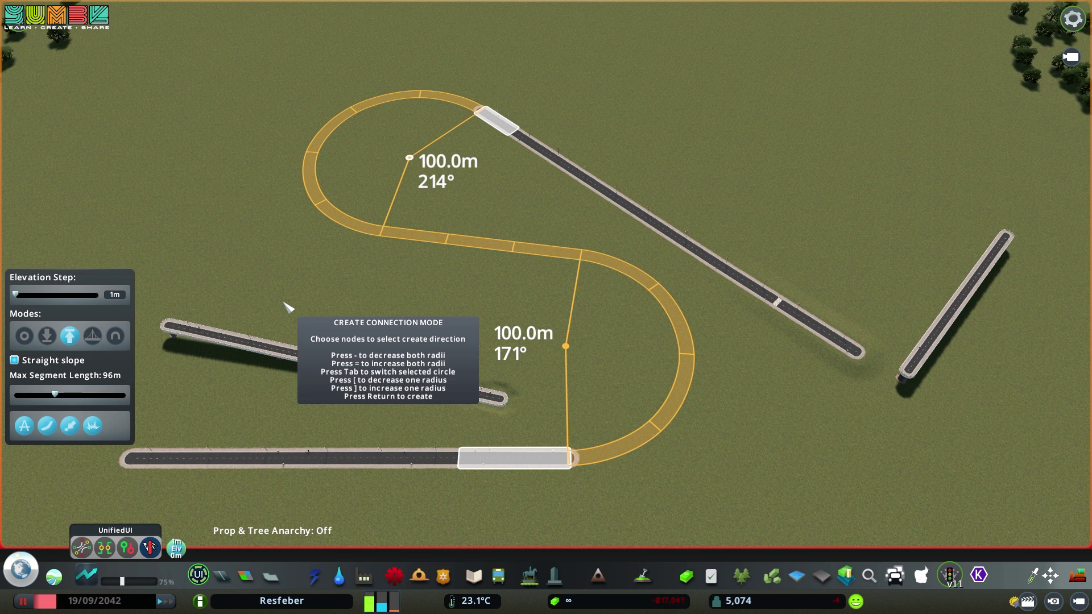
# - Try further increases and decreases of both radii together and return the two curves to 100 m
pyautogui.hotkey('shift', '=')
pyautogui.hotkey('shift', '=')
pyautogui.hotkey('shift', '=')
pyautogui.hotkey('shift', '=')
pyautogui.hotkey('shift', '-')
pyautogui.hotkey('shift', '-')
pyautogui.hotkey('shift', '-')
pyautogui.press('=')
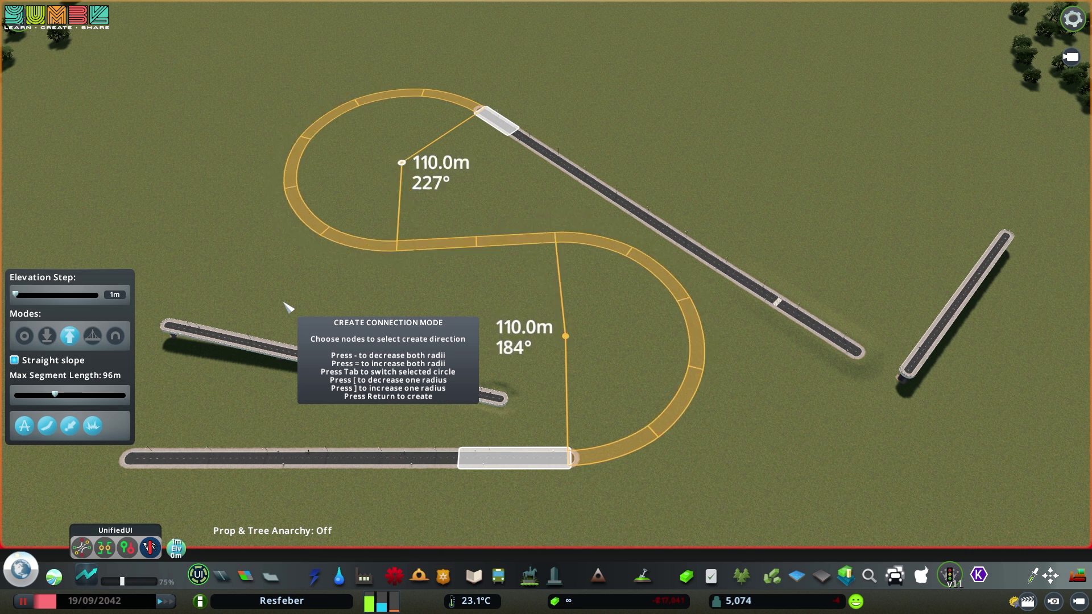
pyautogui.press('=')
pyautogui.press('=')
pyautogui.press('-')
pyautogui.press('-')
pyautogui.press('-')
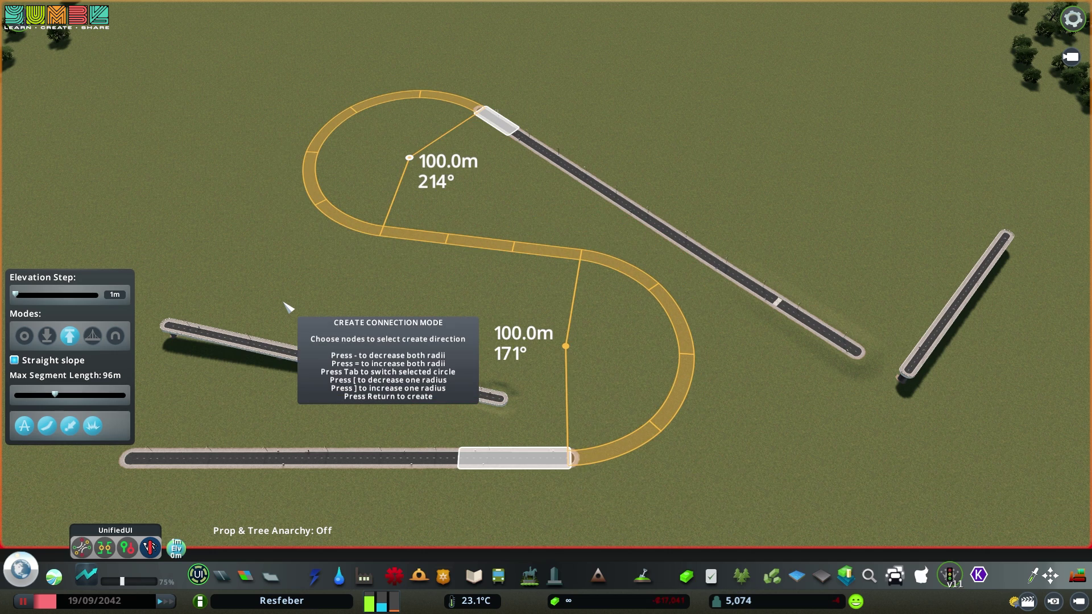
# - Create the S-shaped connection between the horizontal road and the long diagonal road with both curve radii at 100 m
pyautogui.press('Return')
pyautogui.press('Escape')
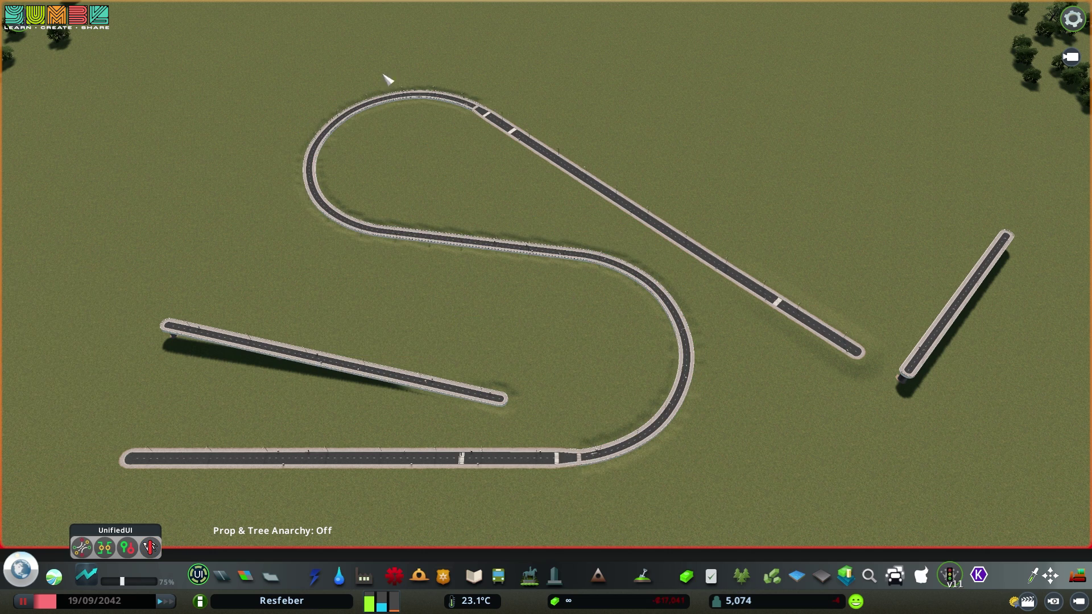
# - Convert the elevated S-shaped connection to ground-level road along its whole length, using the normal elevation mode
pyautogui.click(225, 566)
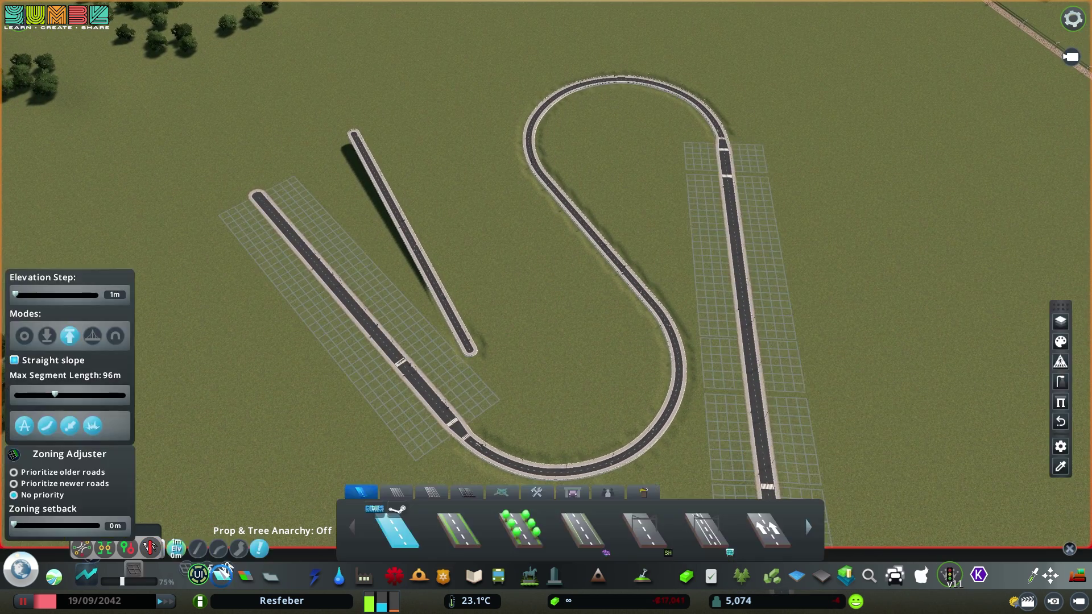
pyautogui.click(24, 336)
pyautogui.press('q')
pyautogui.moveTo(607, 450)
pyautogui.mouseDown()
pyautogui.moveTo(694, 371)
pyautogui.moveTo(603, 256)
pyautogui.moveTo(311, 215)
pyautogui.moveTo(350, 101)
pyautogui.moveTo(468, 112)
pyautogui.mouseUp()
pyautogui.press('Escape')
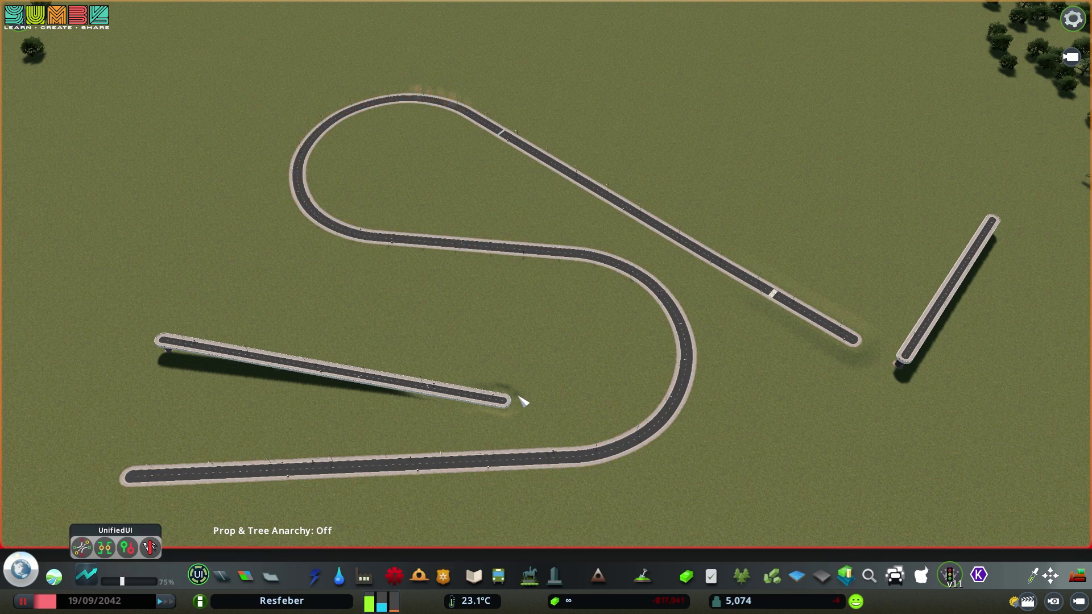
# - Examine the finished S-shaped connection and its joins with the two roads from a lower angle and different distances
pyautogui.press('r')
pyautogui.press('f')
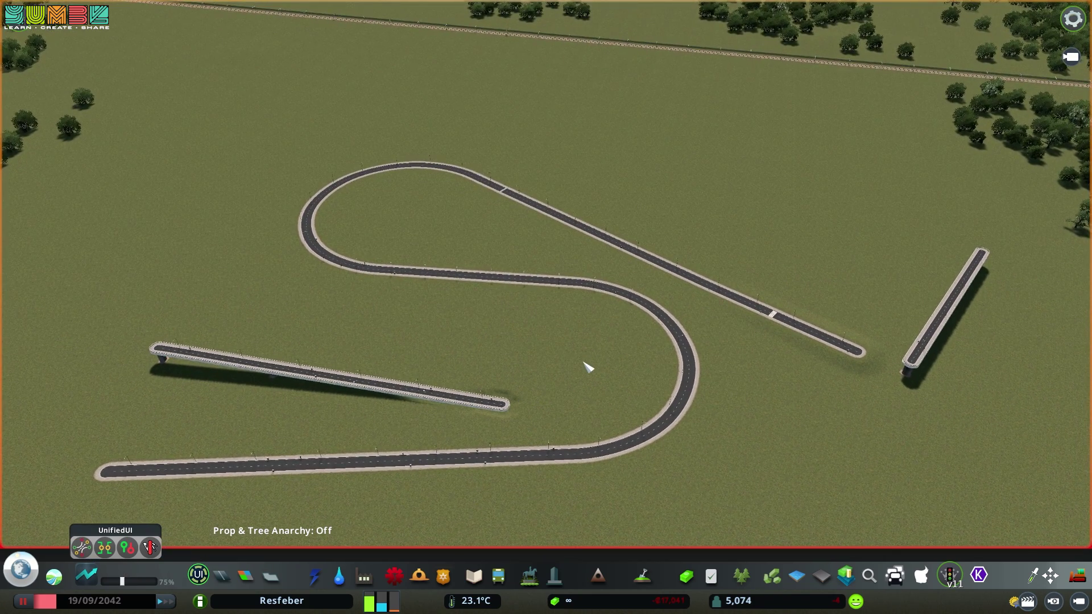
pyautogui.scroll(-4, 478, 307)
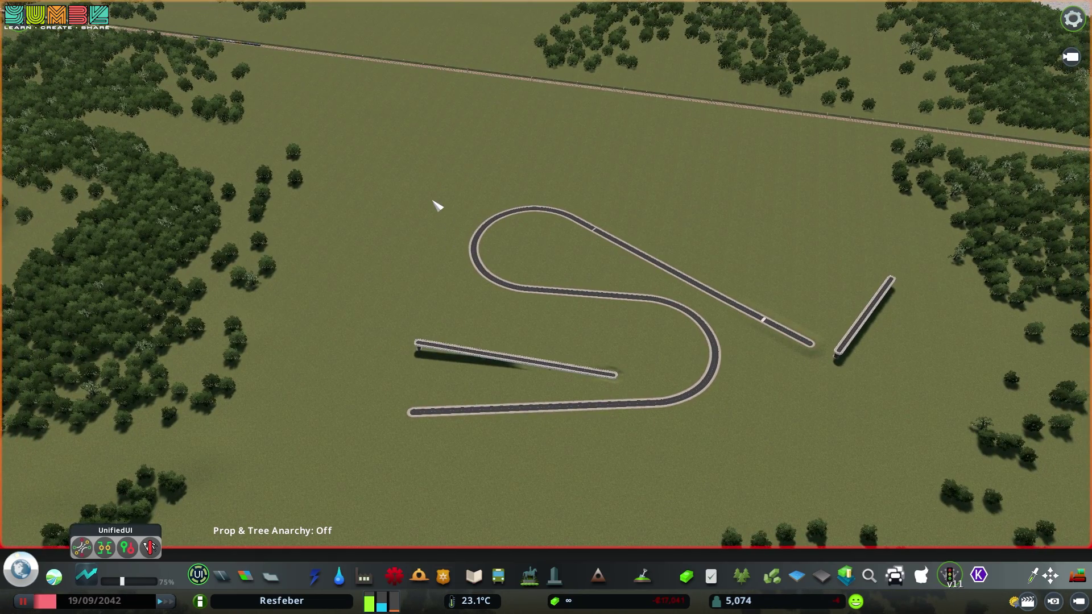
pyautogui.scroll(3, 580, 339)
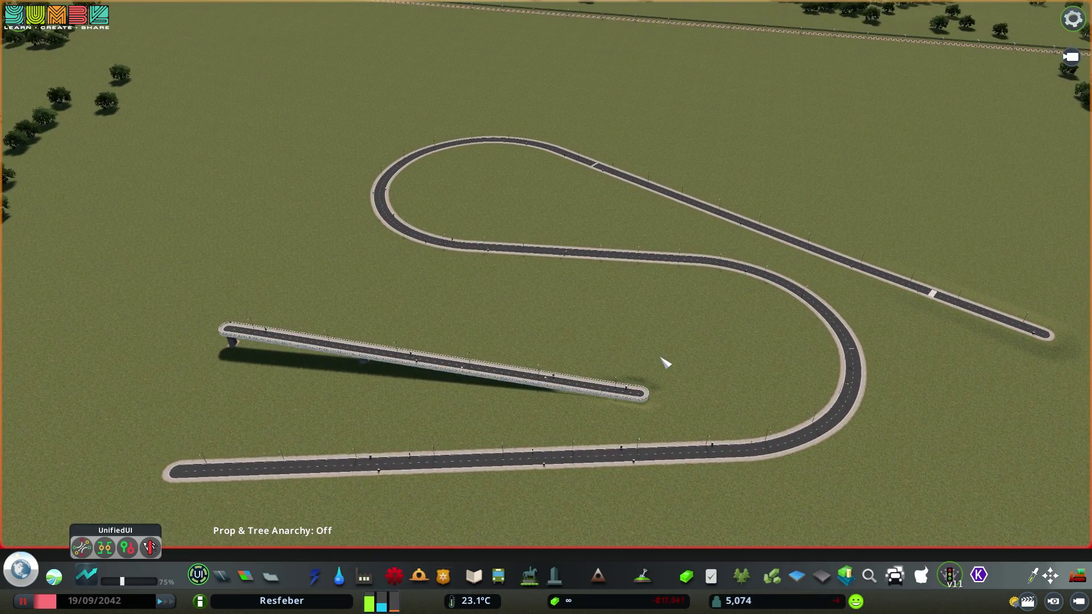
pyautogui.press('d')
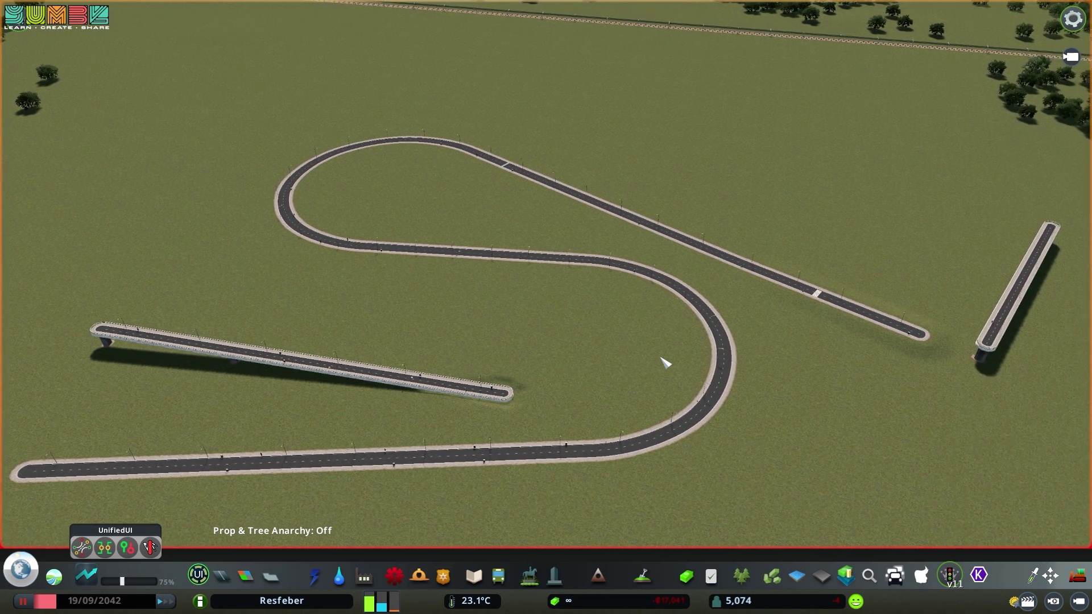
pyautogui.press('d')
pyautogui.press('a')
pyautogui.press('s')
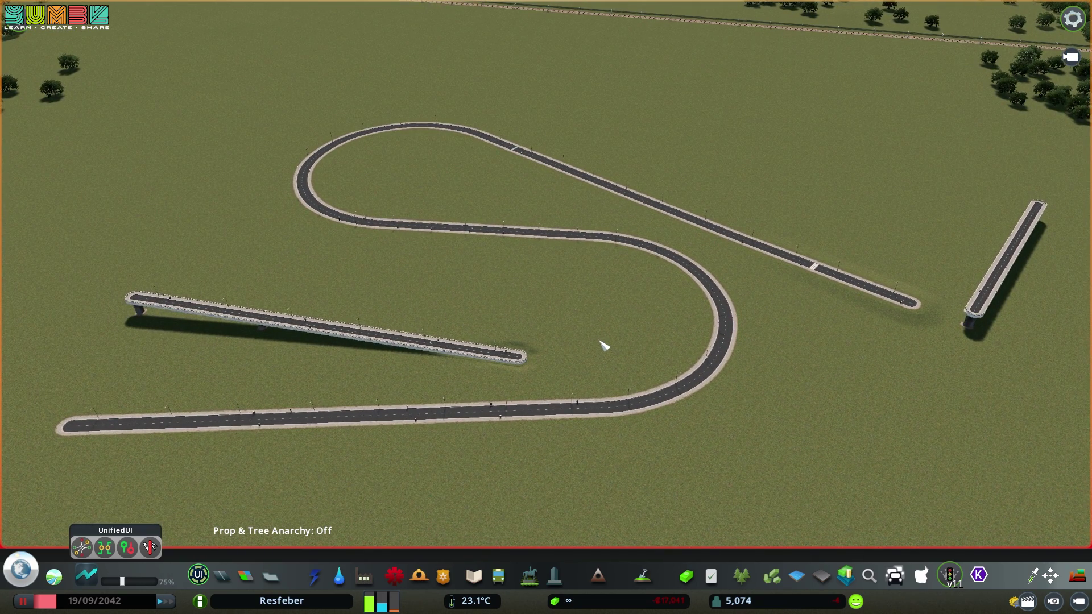